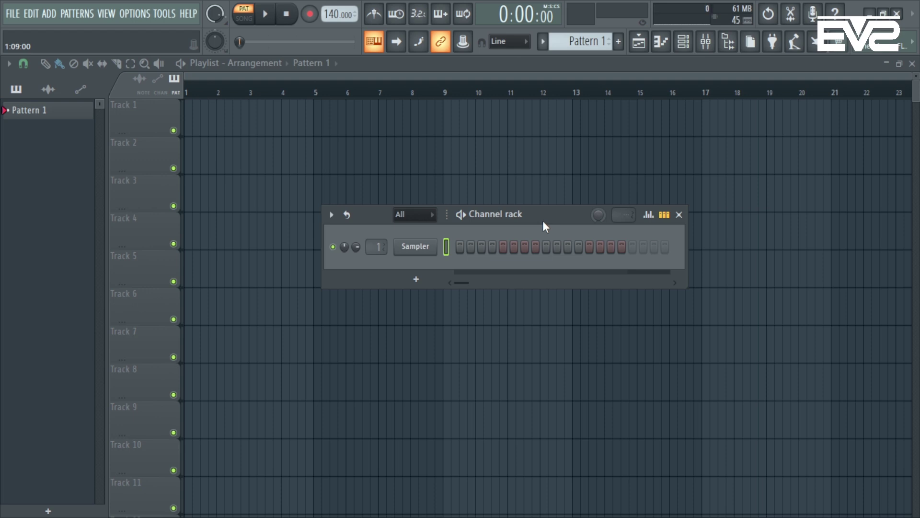
# Replace the Sampler channel with 3x Osc and move its plugin window over the channel rack
pyautogui.moveTo(539, 221); pyautogui.dragTo(563, 209)
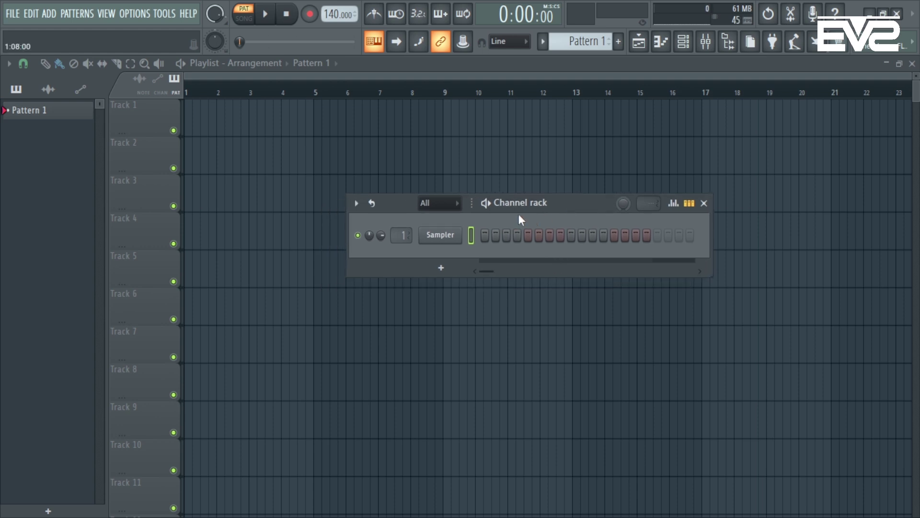
pyautogui.click(448, 273)
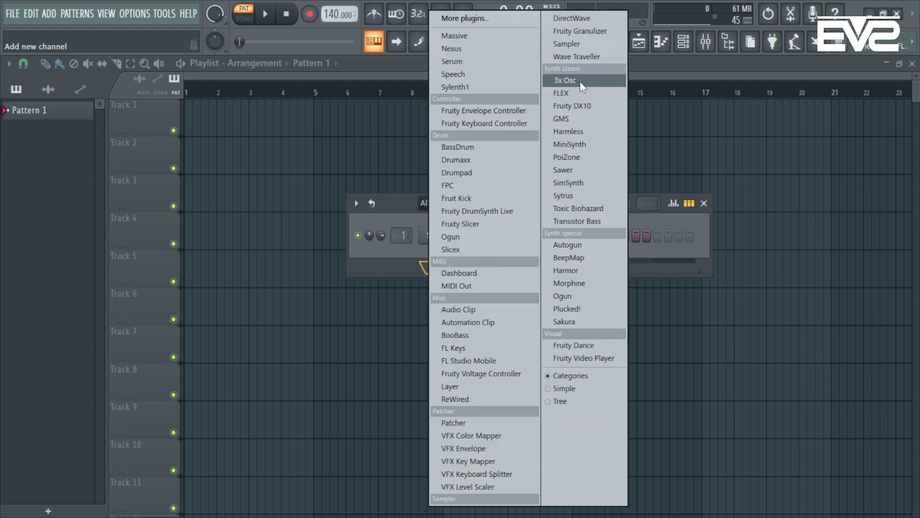
pyautogui.click(396, 269)
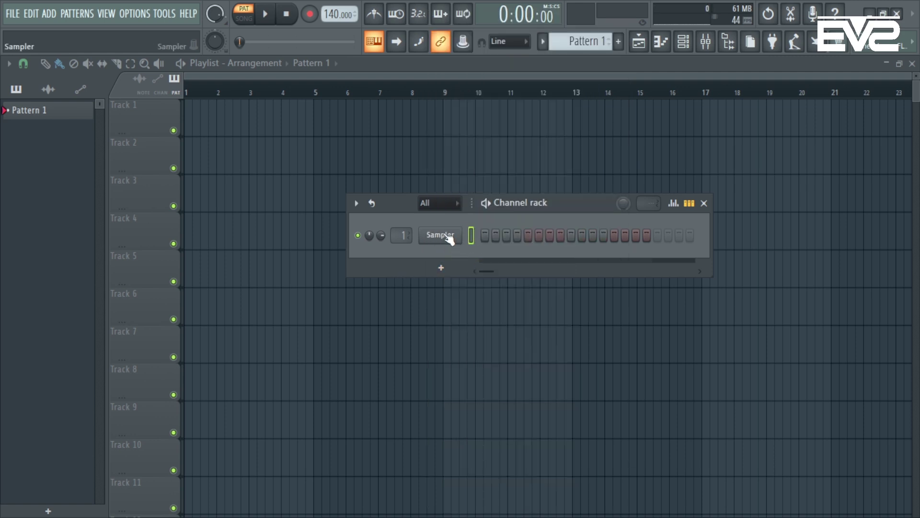
pyautogui.rightClick(449, 235)
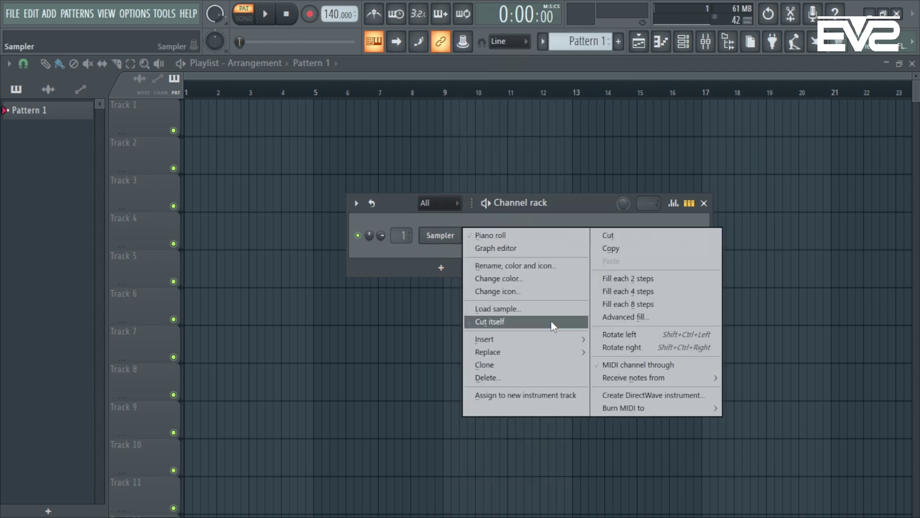
pyautogui.moveTo(555, 348)
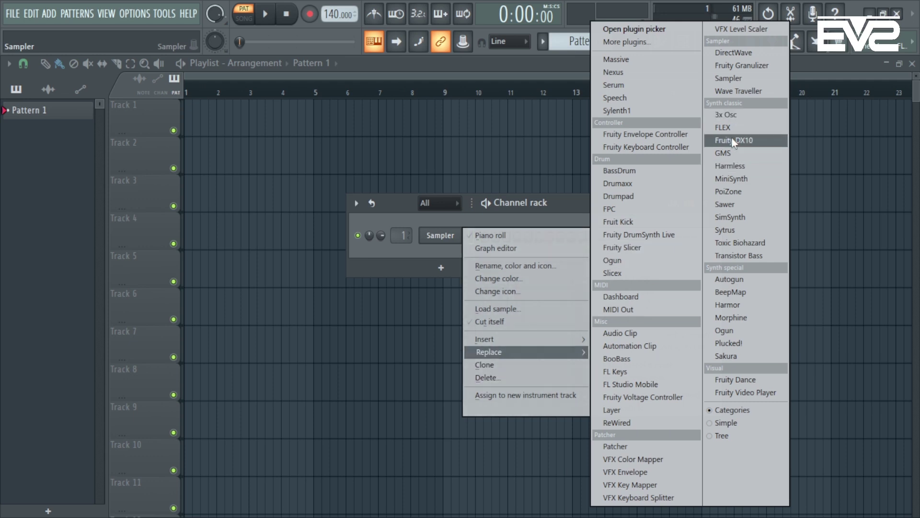
pyautogui.click(733, 116)
pyautogui.moveTo(381, 251); pyautogui.dragTo(580, 128)
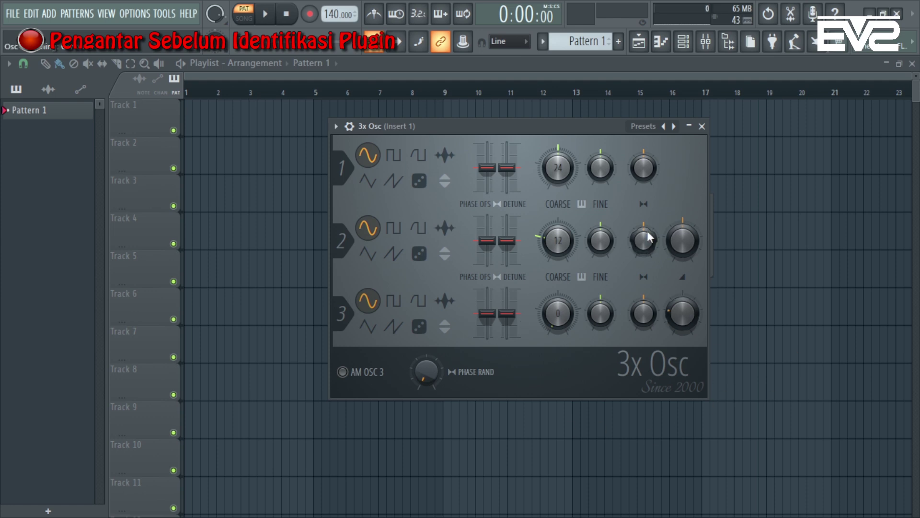
pyautogui.moveTo(569, 126); pyautogui.dragTo(548, 127)
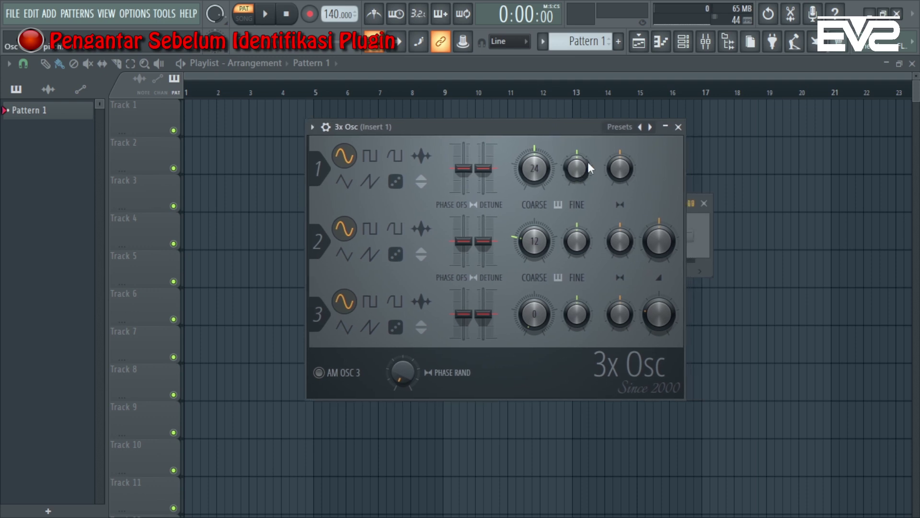
# Add a Sytrus channel to the channel rack and place its plugin window in front of 3x Osc
pyautogui.click(685, 48)
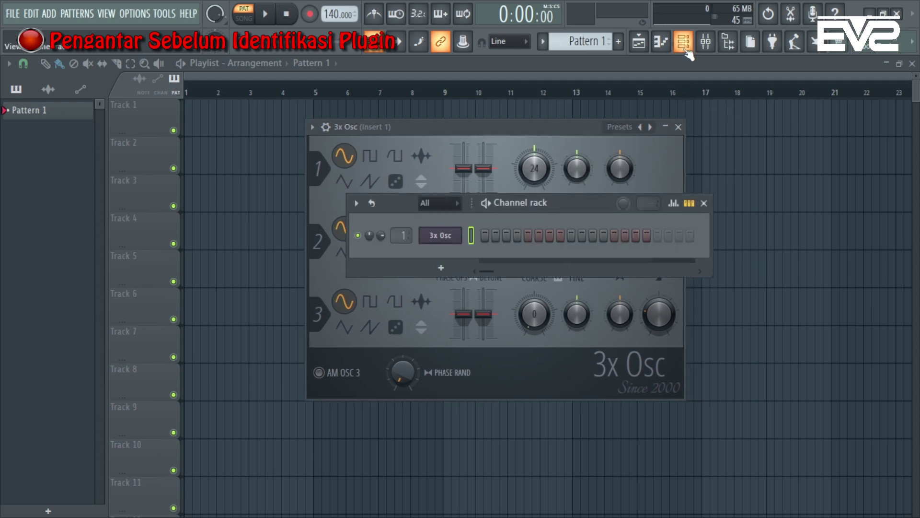
pyautogui.click(441, 268)
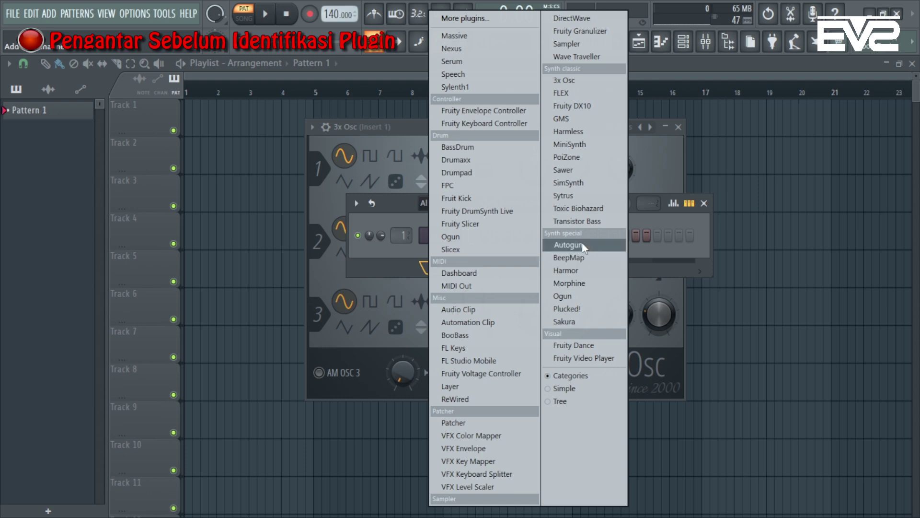
pyautogui.click(588, 197)
pyautogui.moveTo(485, 198); pyautogui.dragTo(620, 174)
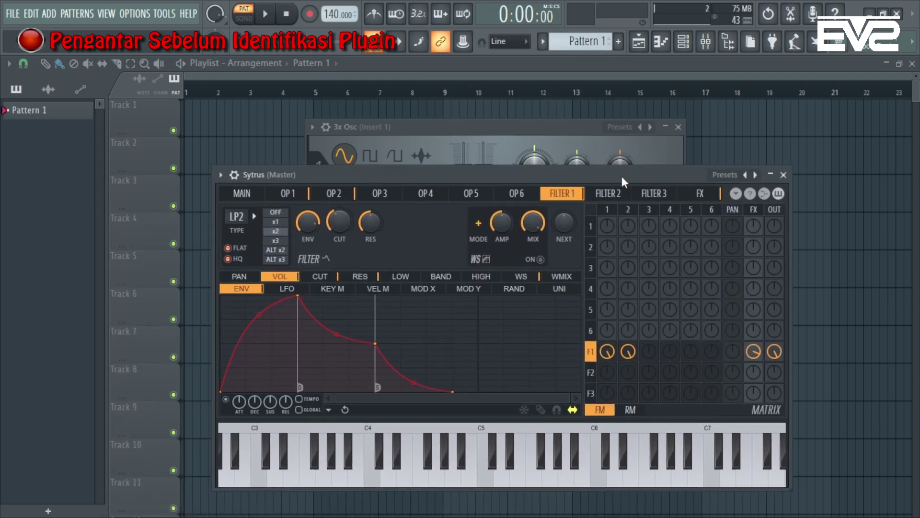
pyautogui.click(525, 130)
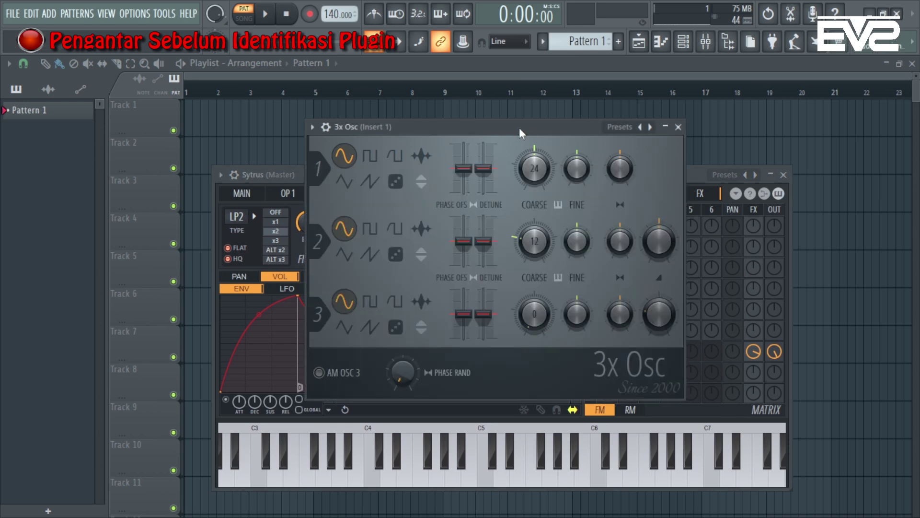
pyautogui.click(693, 177)
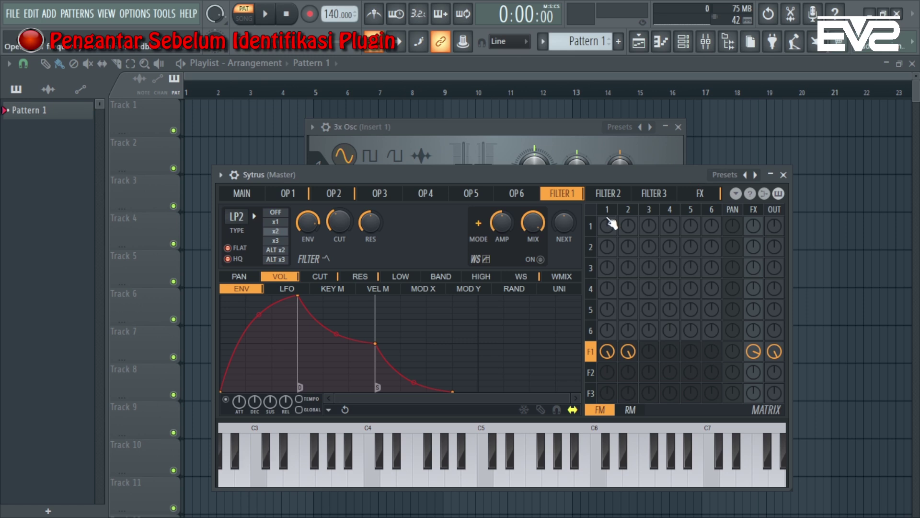
# Add a Toxic Biohazard channel to the channel rack and reposition its plugin window
pyautogui.press('F6')
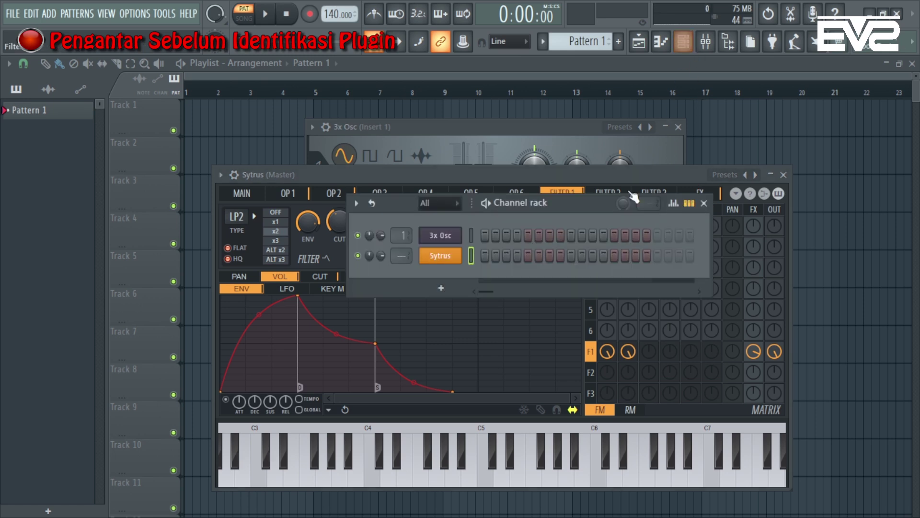
pyautogui.click(441, 288)
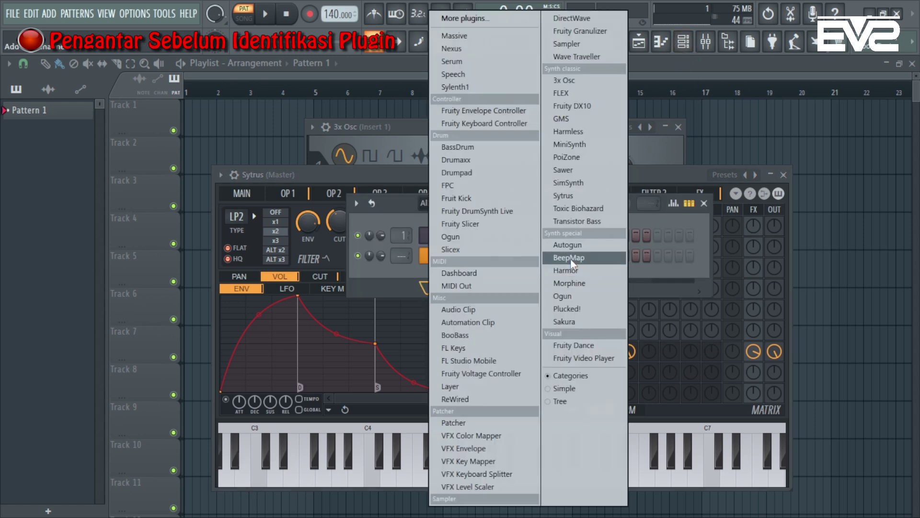
pyautogui.click(580, 210)
pyautogui.moveTo(485, 219); pyautogui.dragTo(590, 165)
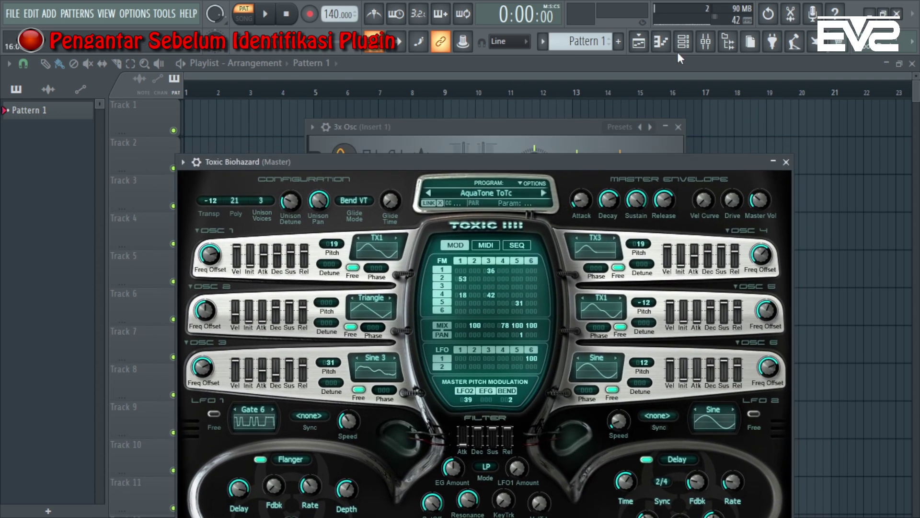
# Add a Serum channel to the channel rack and position its window over Toxic Biohazard
pyautogui.click(681, 47)
pyautogui.click(444, 308)
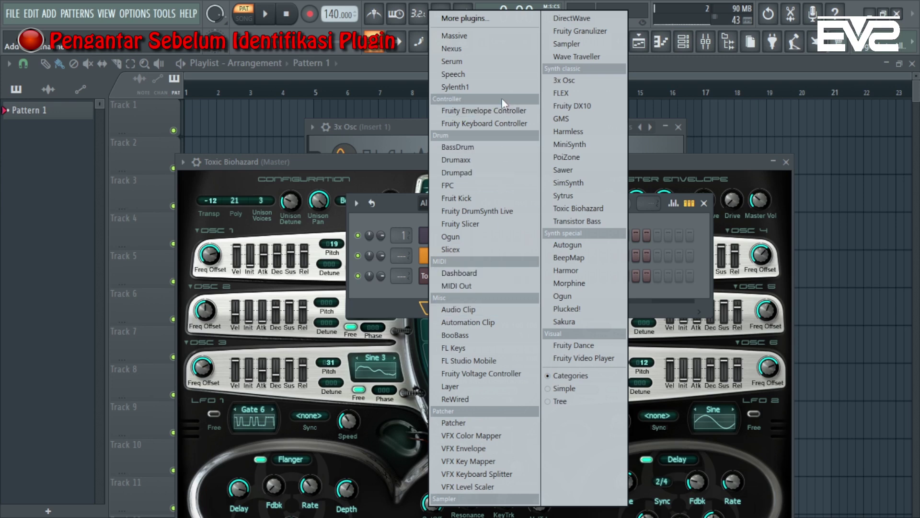
pyautogui.click(496, 62)
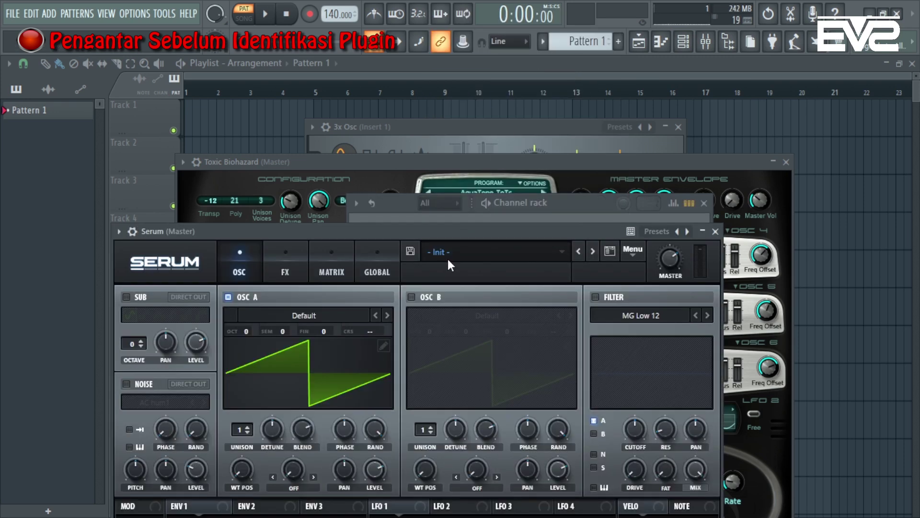
pyautogui.moveTo(525, 235); pyautogui.dragTo(586, 81)
pyautogui.moveTo(643, 88); pyautogui.dragTo(635, 234)
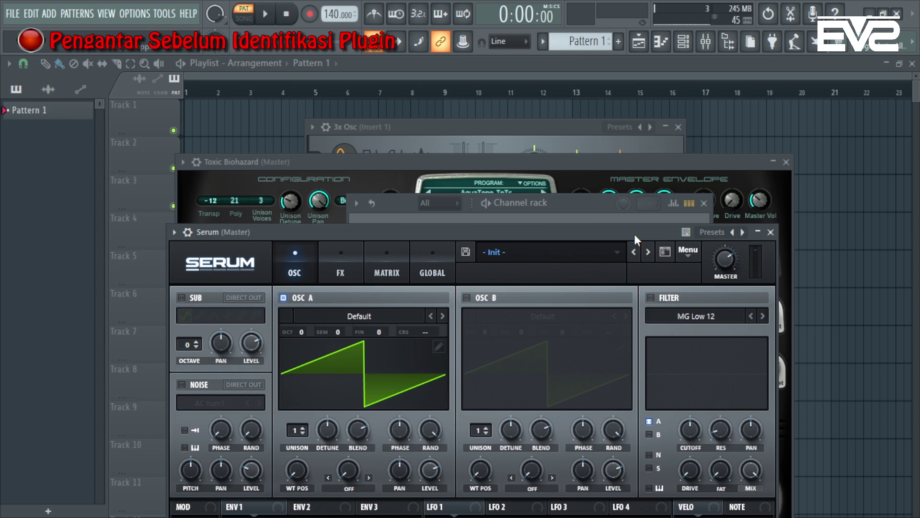
pyautogui.moveTo(634, 234)
pyautogui.mouseDown()
pyautogui.moveTo(628, 245)
pyautogui.moveTo(632, 224)
pyautogui.moveTo(646, 230)
pyautogui.mouseUp()
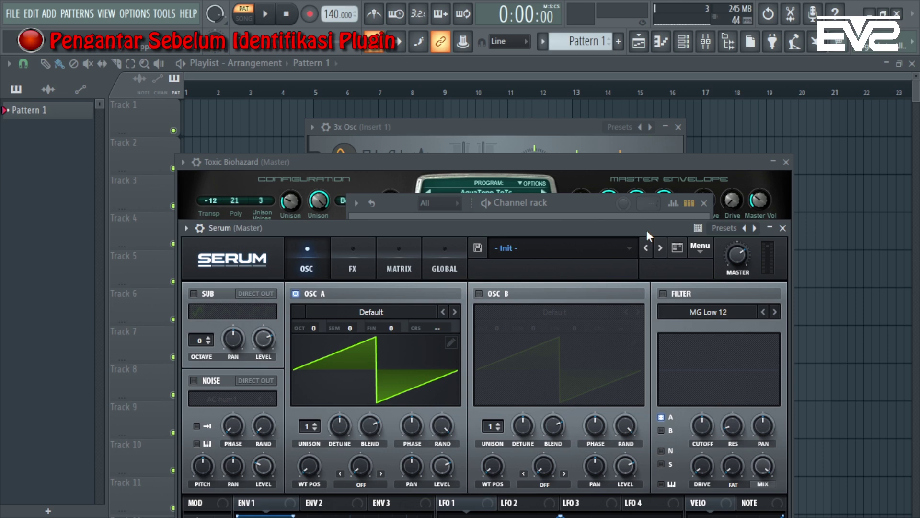
# Bring 3x Osc to the front, then minimize the Serum, Toxic Biohazard and Sytrus windows and stack them beside it
pyautogui.click(561, 125)
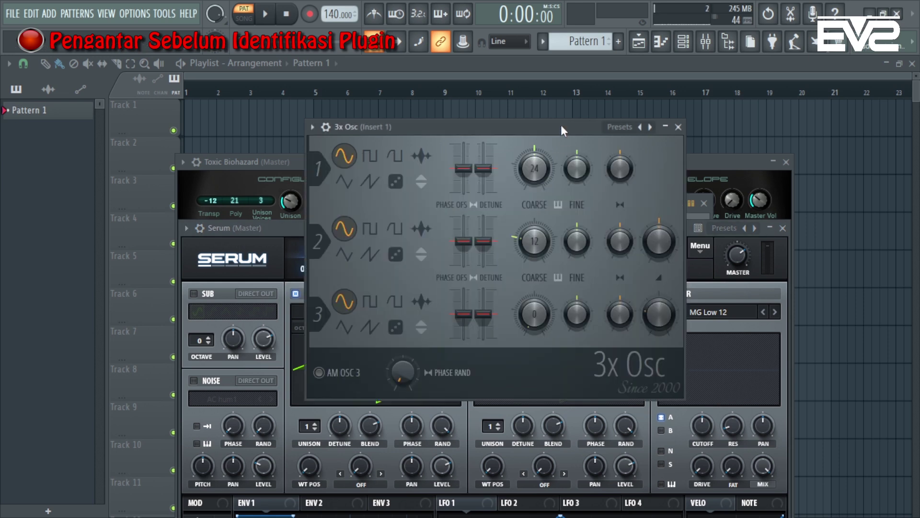
pyautogui.click(770, 228)
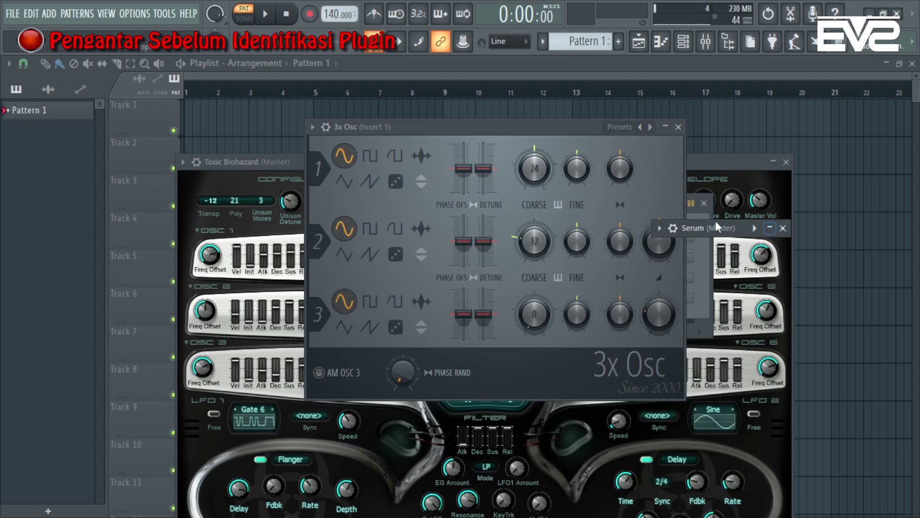
pyautogui.click(732, 161)
pyautogui.click(773, 162)
pyautogui.moveTo(714, 223); pyautogui.dragTo(818, 228)
pyautogui.moveTo(734, 162); pyautogui.dragTo(844, 121)
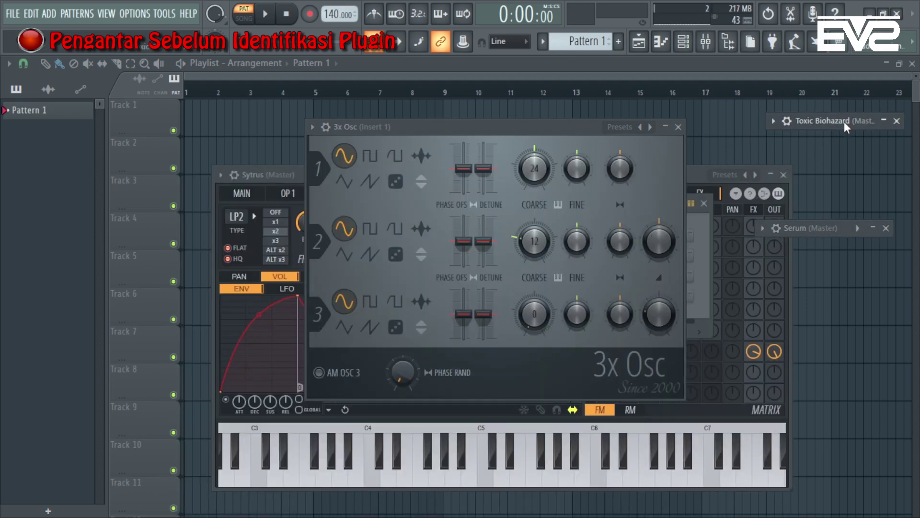
pyautogui.moveTo(829, 226); pyautogui.dragTo(829, 153)
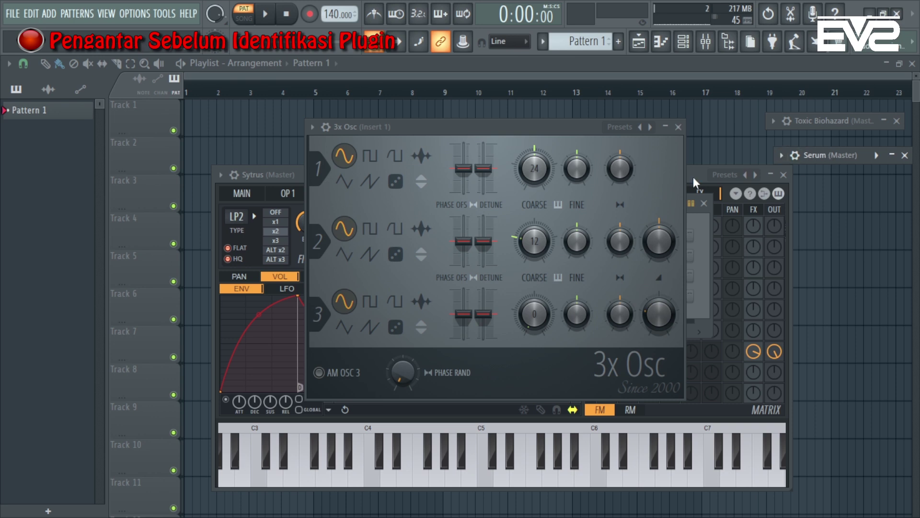
pyautogui.click(693, 177)
pyautogui.click(770, 174)
pyautogui.moveTo(704, 176); pyautogui.dragTo(832, 185)
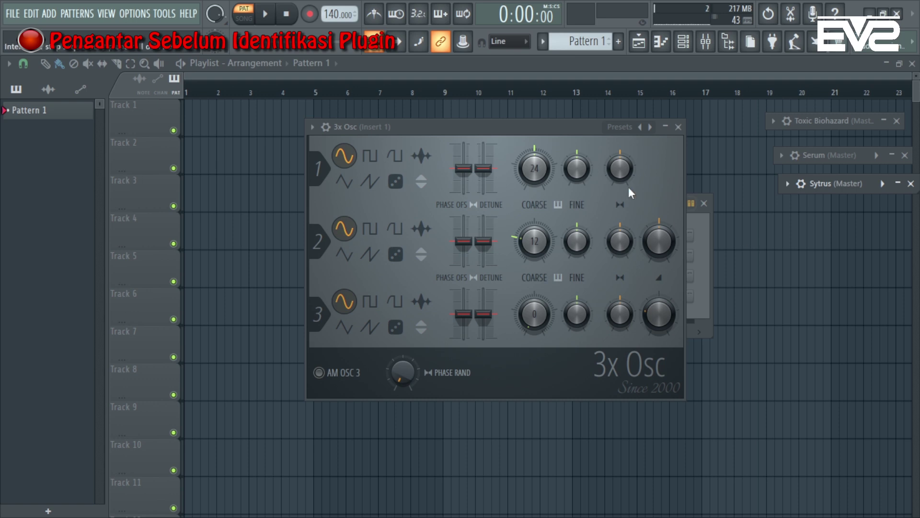
# Examine the presets offered for 3x Osc in both its plugin options and its preset selector
pyautogui.moveTo(566, 128); pyautogui.dragTo(560, 148)
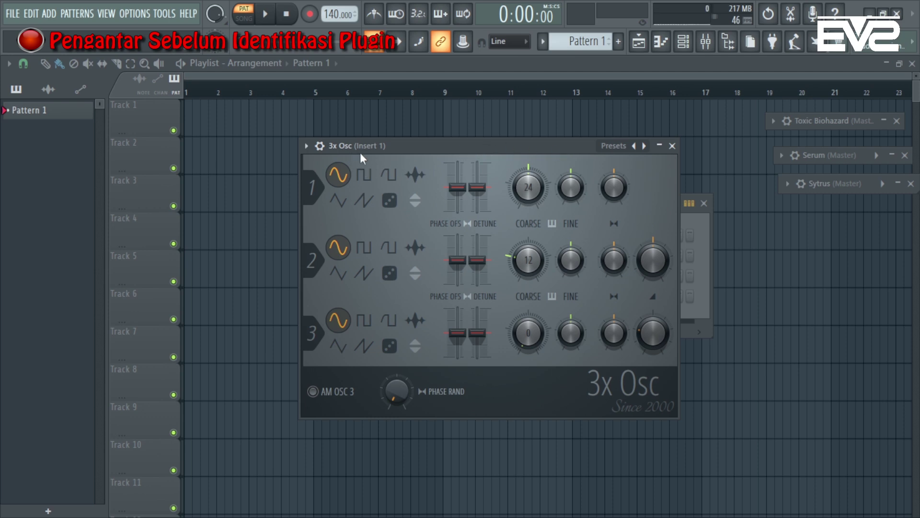
pyautogui.moveTo(421, 148); pyautogui.dragTo(436, 153)
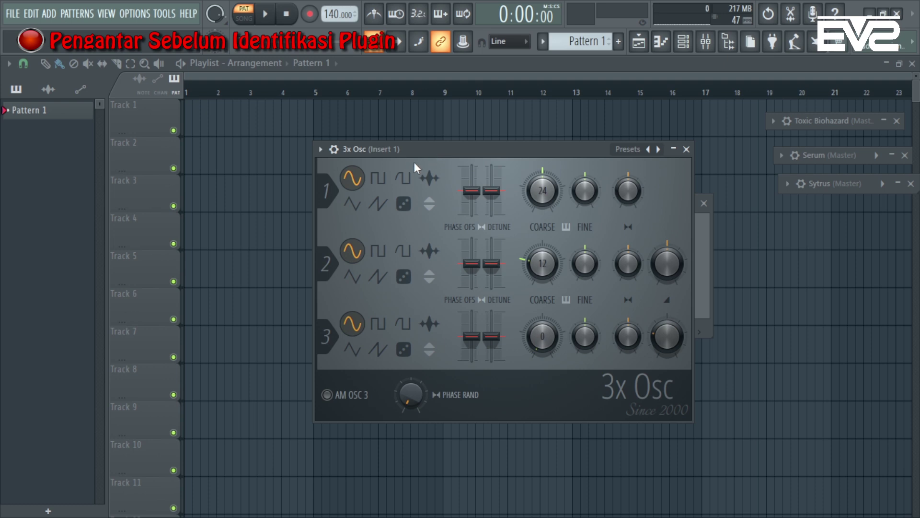
pyautogui.moveTo(439, 152); pyautogui.dragTo(455, 146)
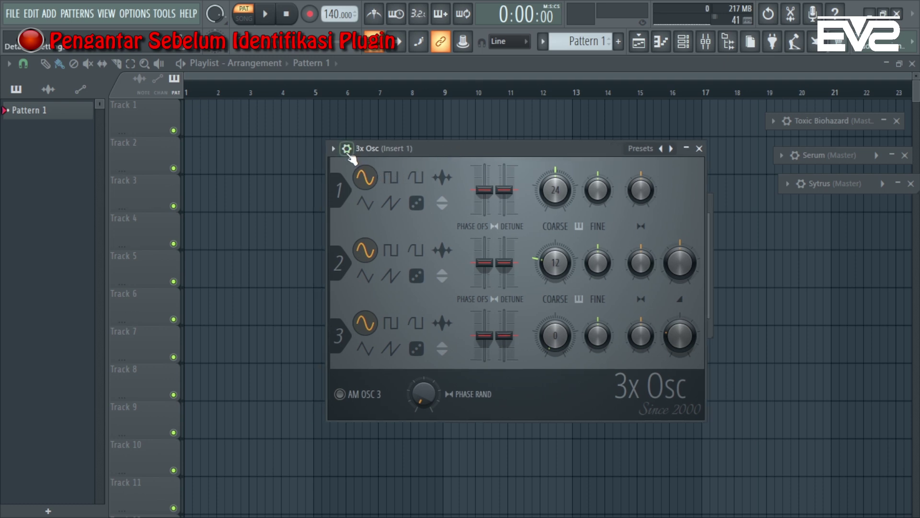
pyautogui.click(333, 148)
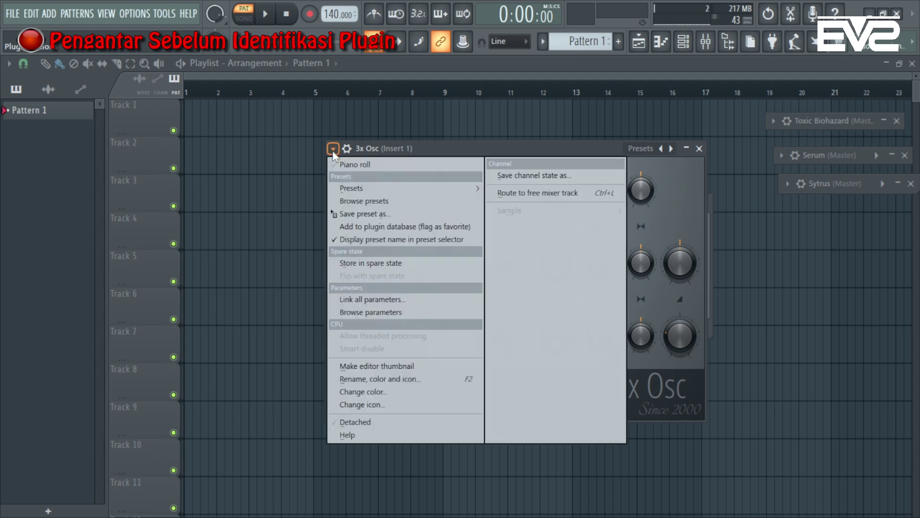
pyautogui.moveTo(349, 184)
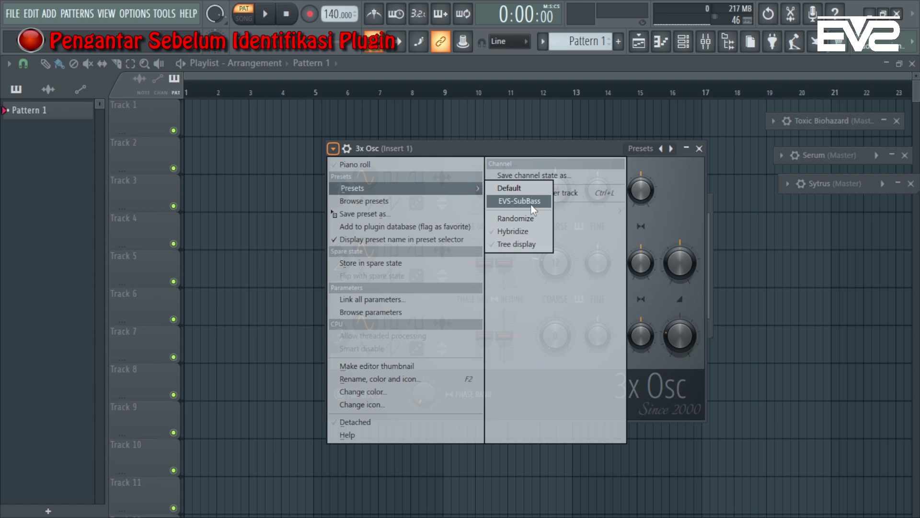
pyautogui.click(548, 148)
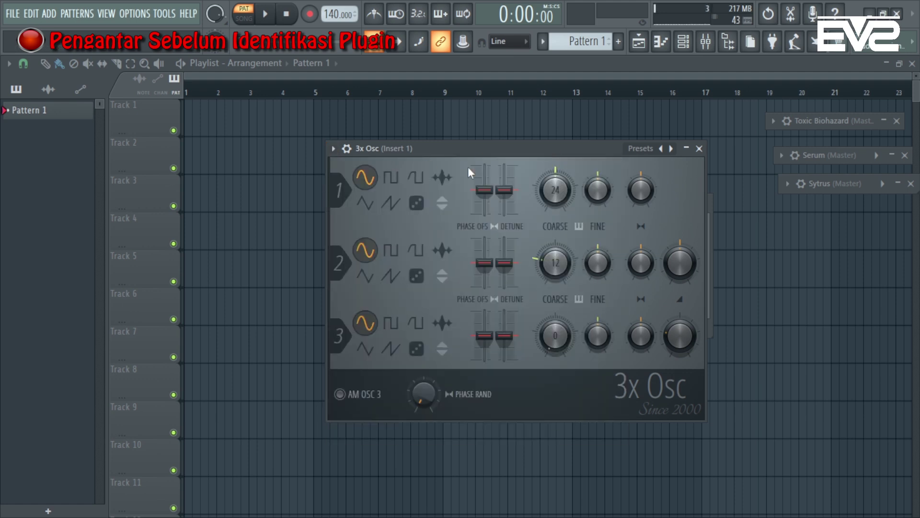
pyautogui.click(646, 147)
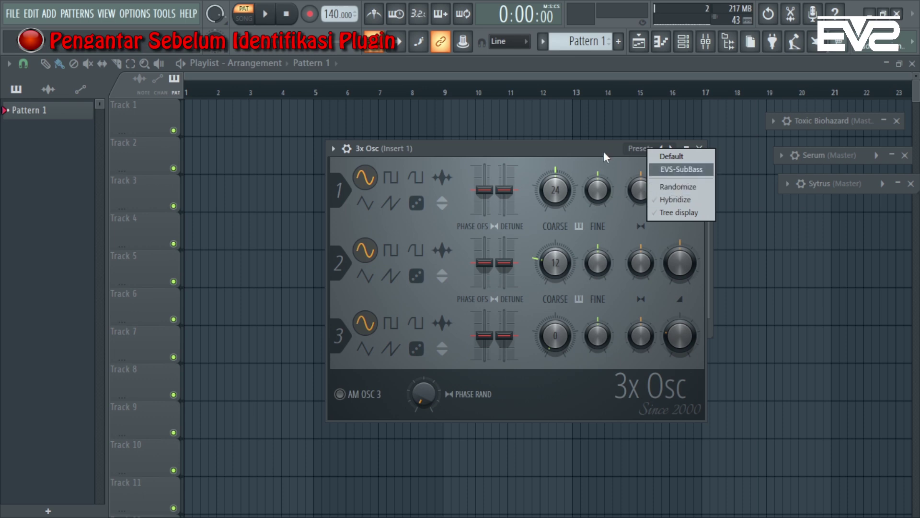
pyautogui.click(709, 174)
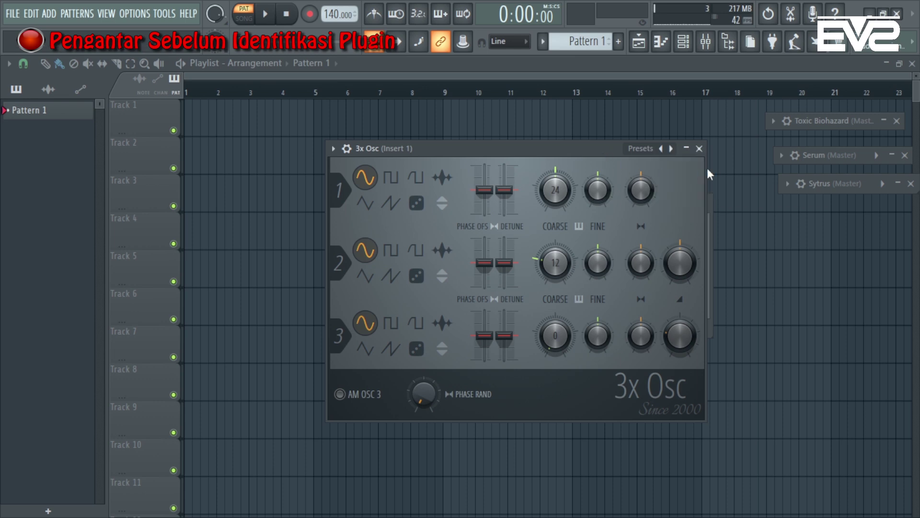
# Restore the Sytrus window, move it over the playlist and load the Hard kick 2 drum preset
pyautogui.click(898, 183)
pyautogui.moveTo(757, 175); pyautogui.dragTo(622, 117)
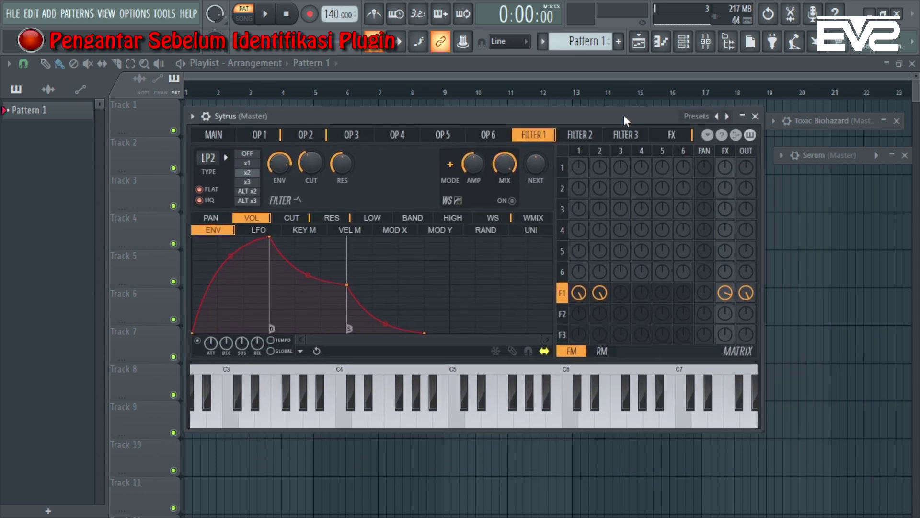
pyautogui.click(703, 122)
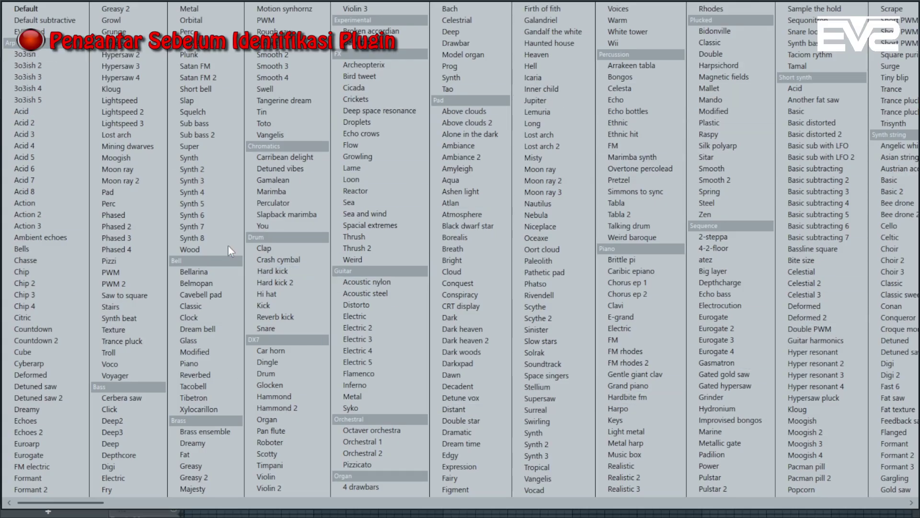
pyautogui.click(292, 283)
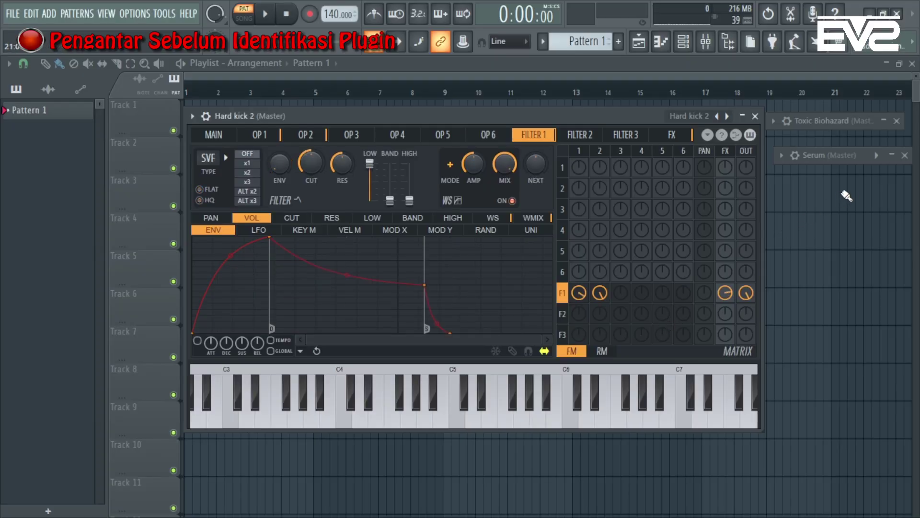
# Restore the Toxic Biohazard window and examine its preset options and its built-in presets library
pyautogui.click(884, 121)
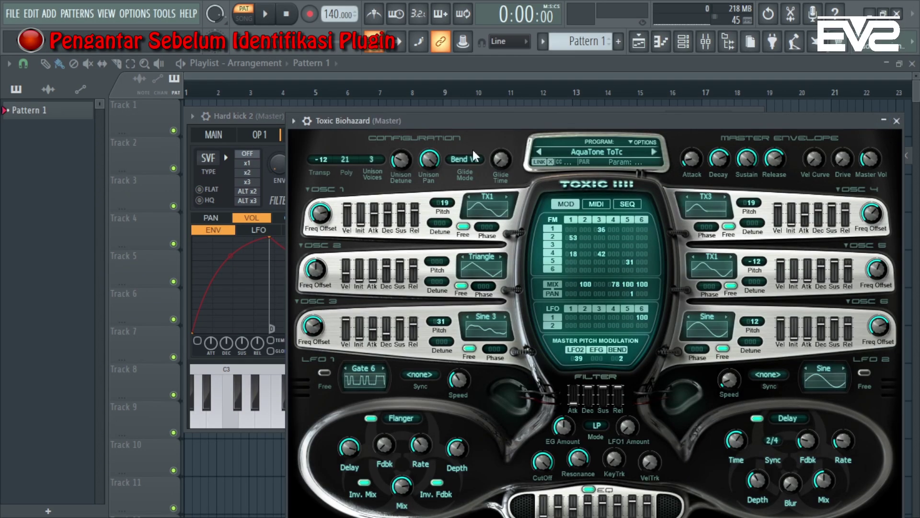
pyautogui.click(293, 121)
pyautogui.moveTo(307, 159)
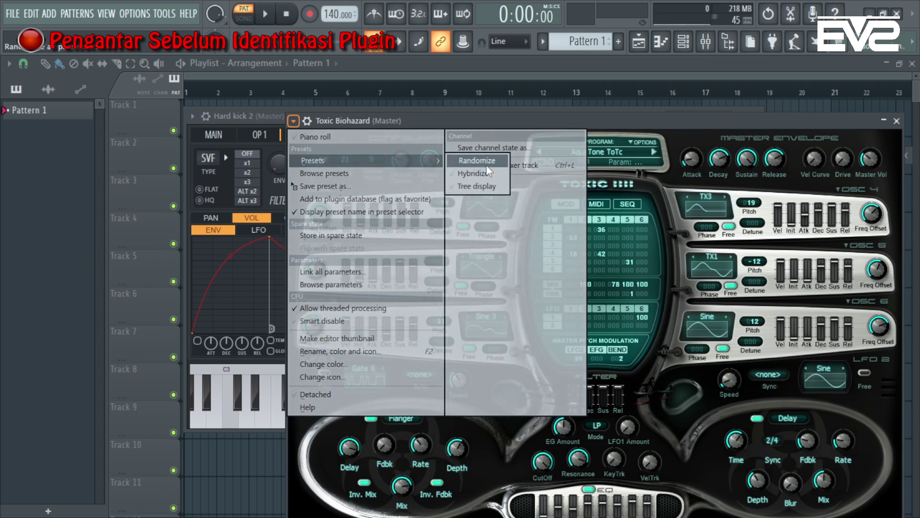
pyautogui.click(626, 122)
pyautogui.moveTo(626, 122); pyautogui.dragTo(603, 117)
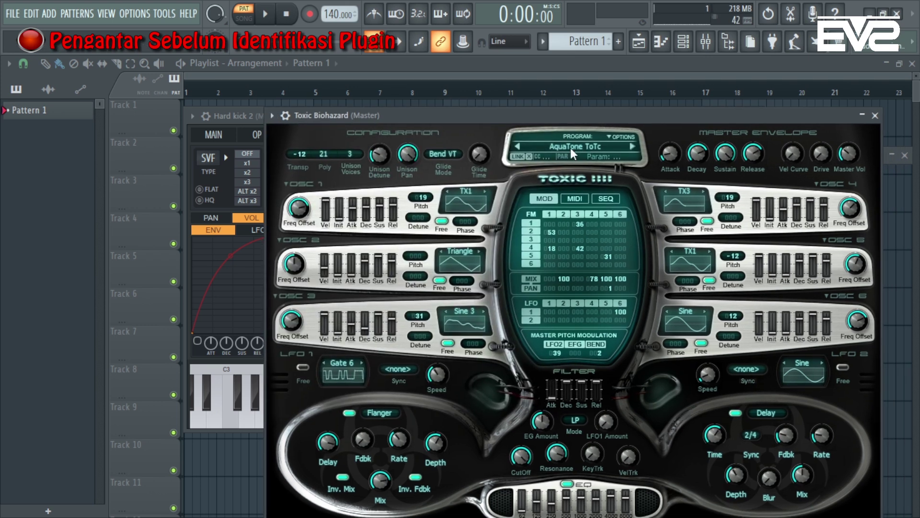
pyautogui.click(571, 145)
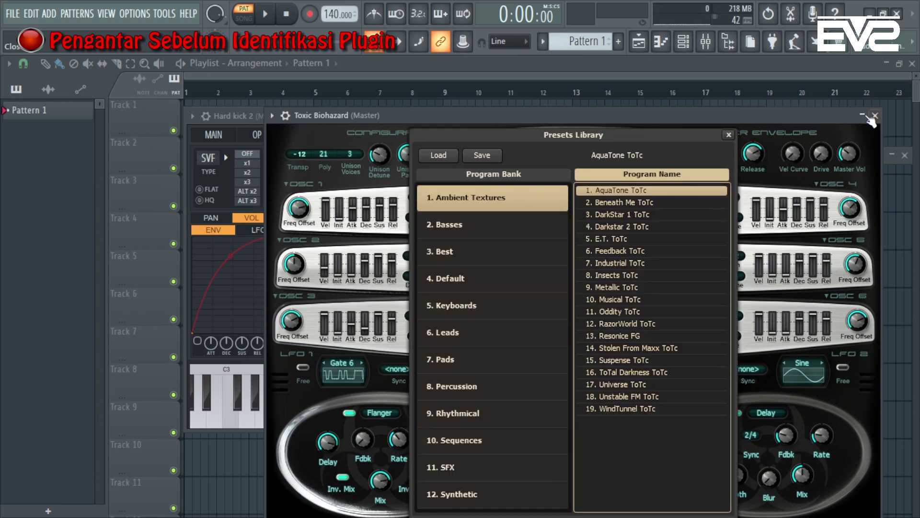
pyautogui.click(728, 135)
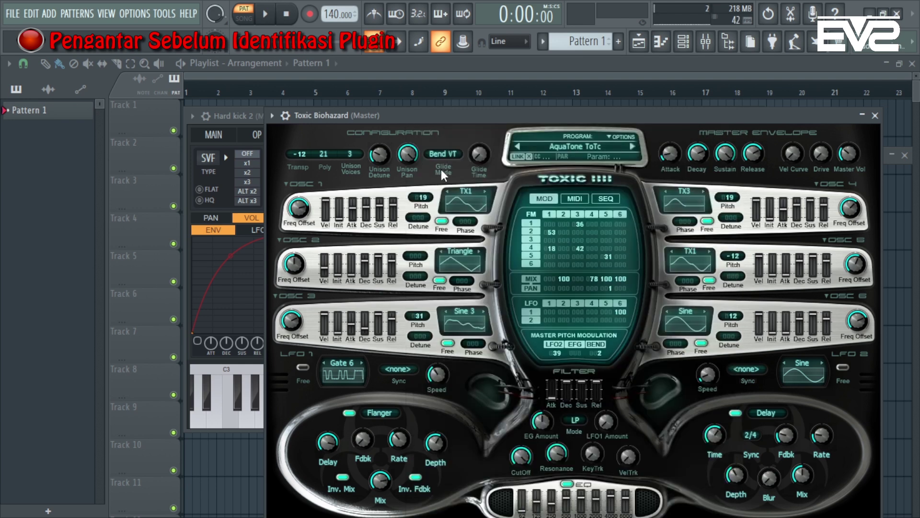
# Shift the Toxic Biohazard window so more of it fits on screen and recheck the preset entries in its plugin options
pyautogui.moveTo(543, 112); pyautogui.dragTo(518, 101)
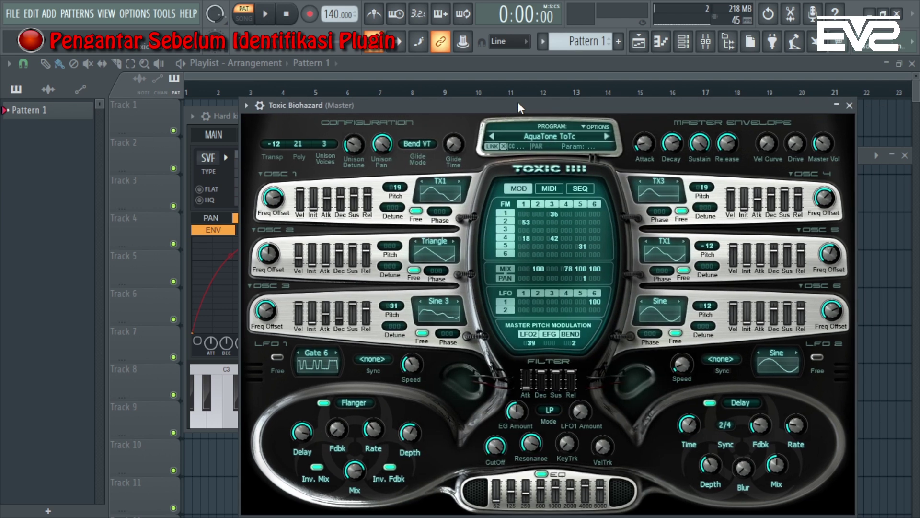
pyautogui.click(246, 105)
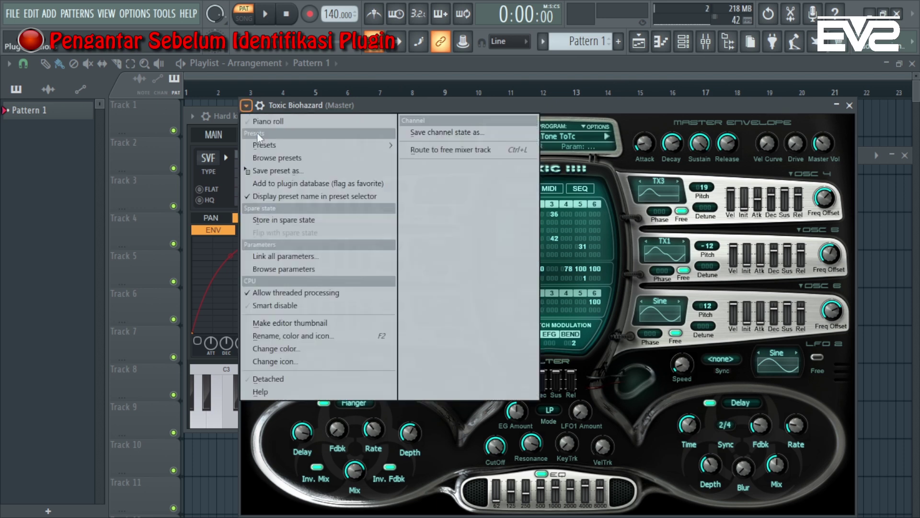
pyautogui.moveTo(262, 144)
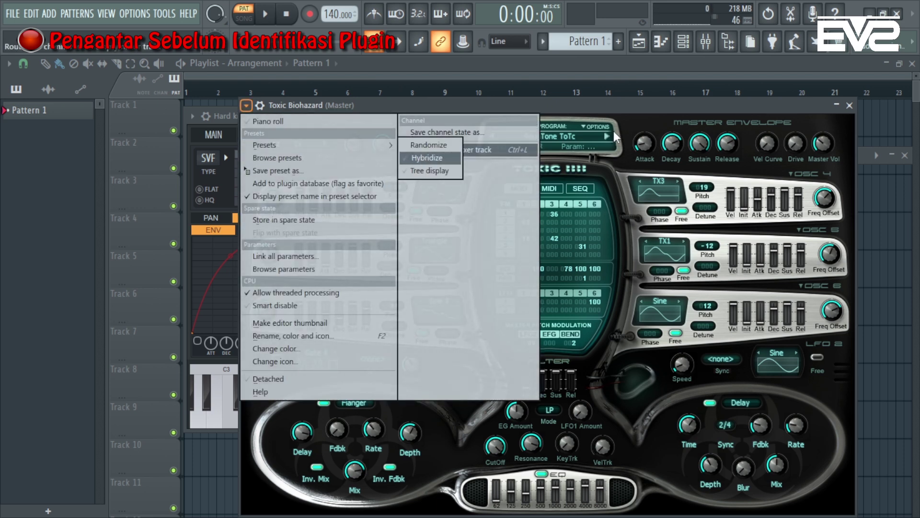
pyautogui.click(426, 157)
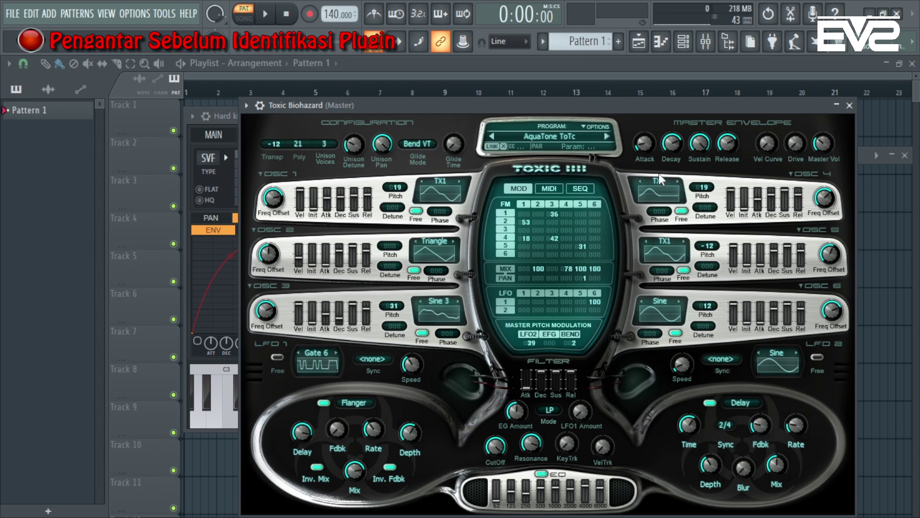
# Minimize the Toxic Biohazard and Sytrus windows and shift the 3x Osc window slightly over the playlist
pyautogui.click(836, 105)
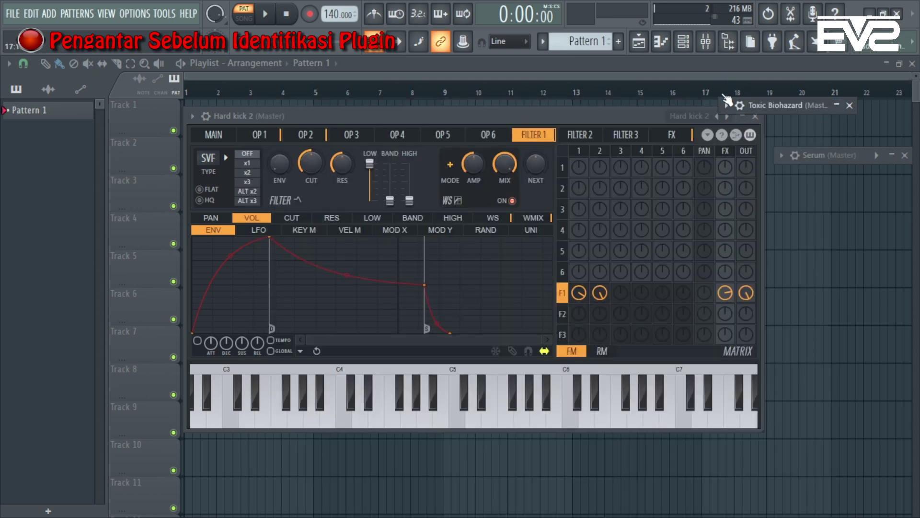
pyautogui.click(742, 116)
pyautogui.moveTo(550, 151); pyautogui.dragTo(528, 150)
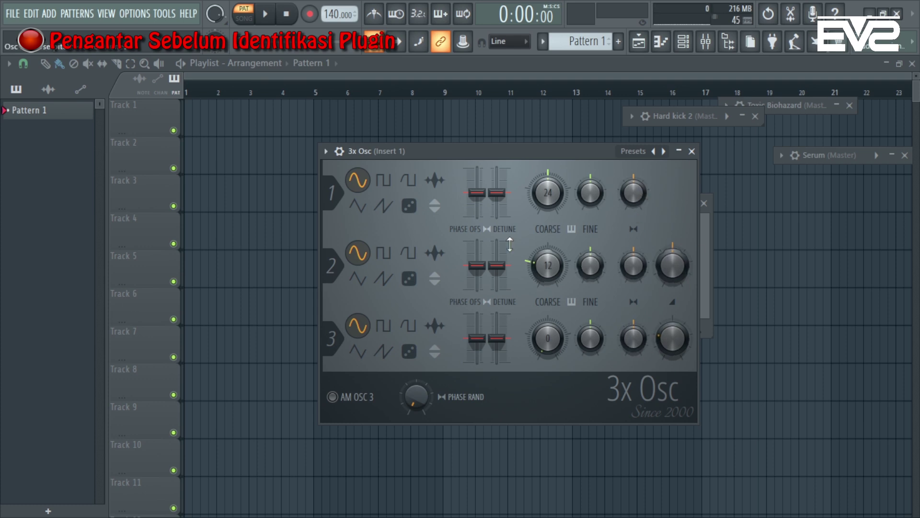
# Show the 3x Osc channel settings and view its envelope and miscellaneous pages, ending on the plugin page
pyautogui.click(340, 151)
pyautogui.click(395, 175)
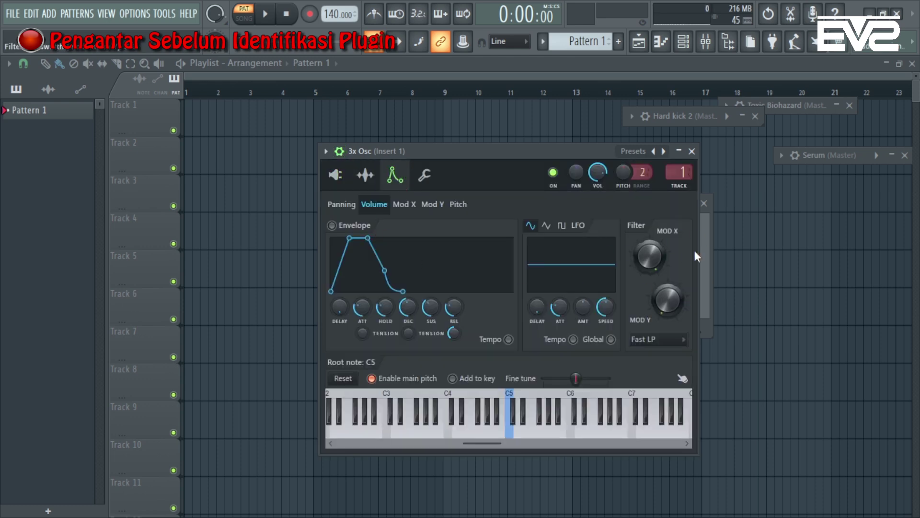
pyautogui.click(425, 176)
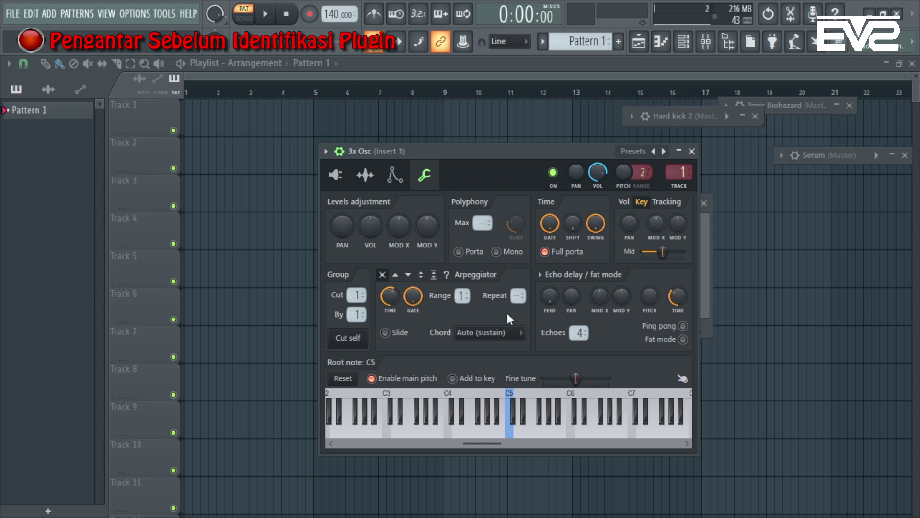
pyautogui.click(335, 175)
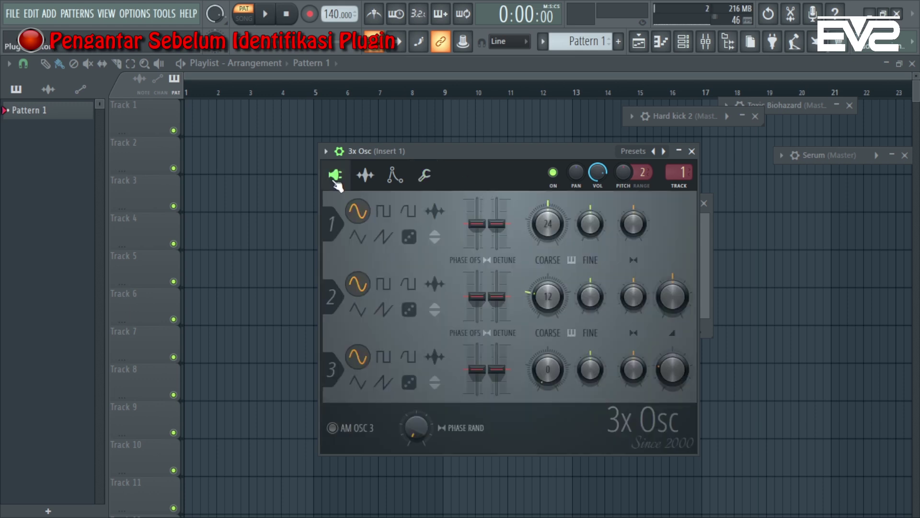
pyautogui.moveTo(479, 154); pyautogui.dragTo(470, 148)
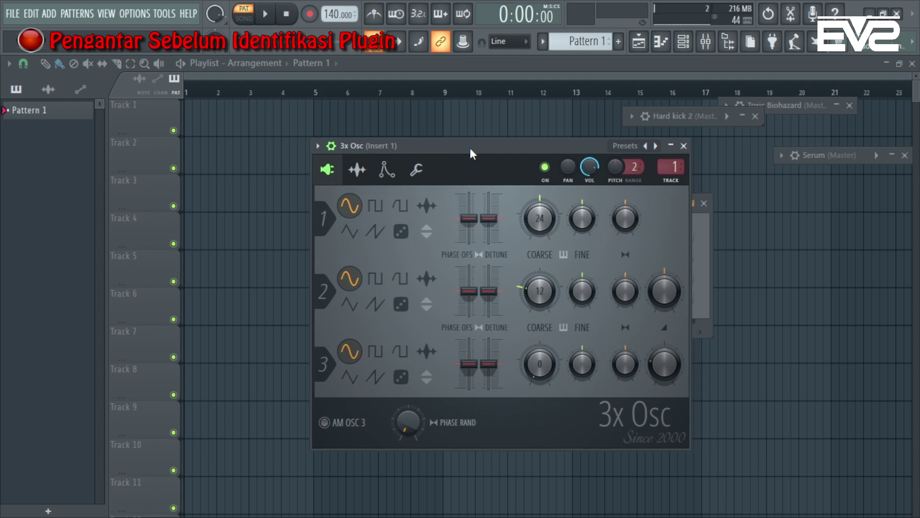
# Restore the Serum window and position it over the playlist so its main controls are in view
pyautogui.click(892, 155)
pyautogui.moveTo(664, 153); pyautogui.dragTo(536, 80)
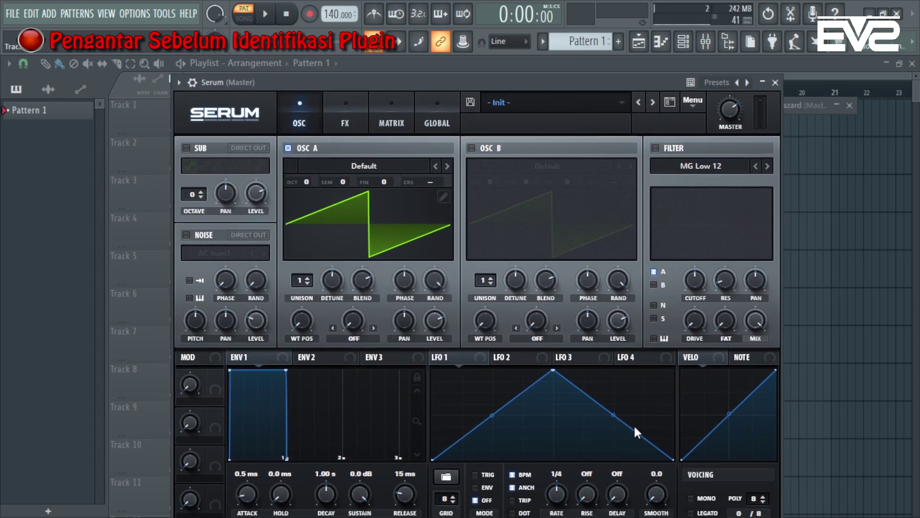
pyautogui.click(763, 82)
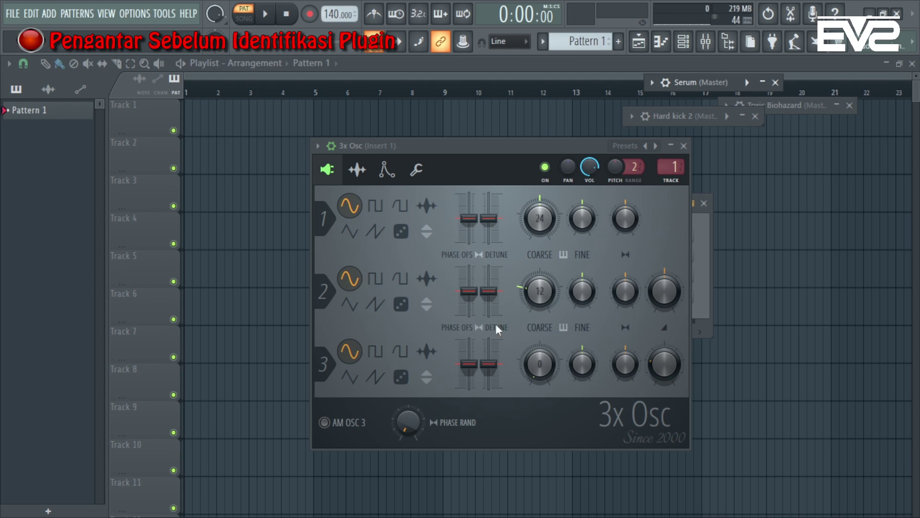
pyautogui.click(762, 82)
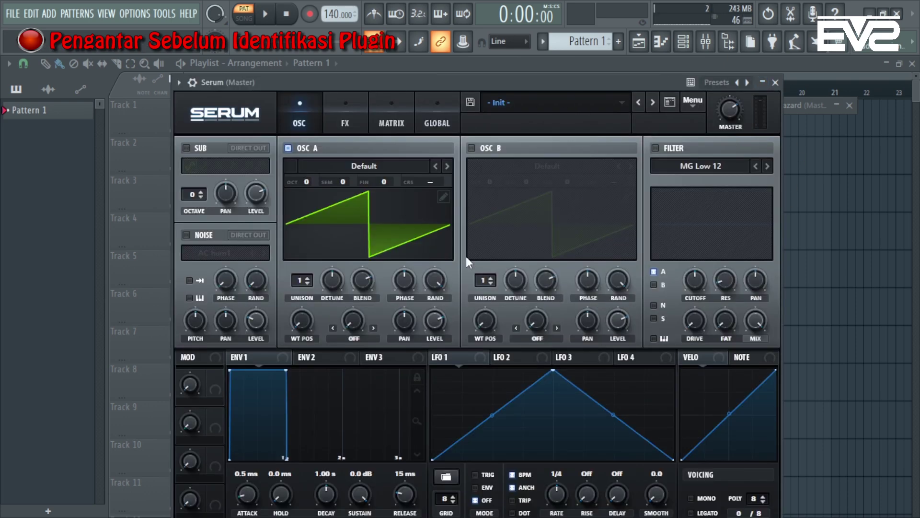
pyautogui.moveTo(566, 82); pyautogui.dragTo(595, 84)
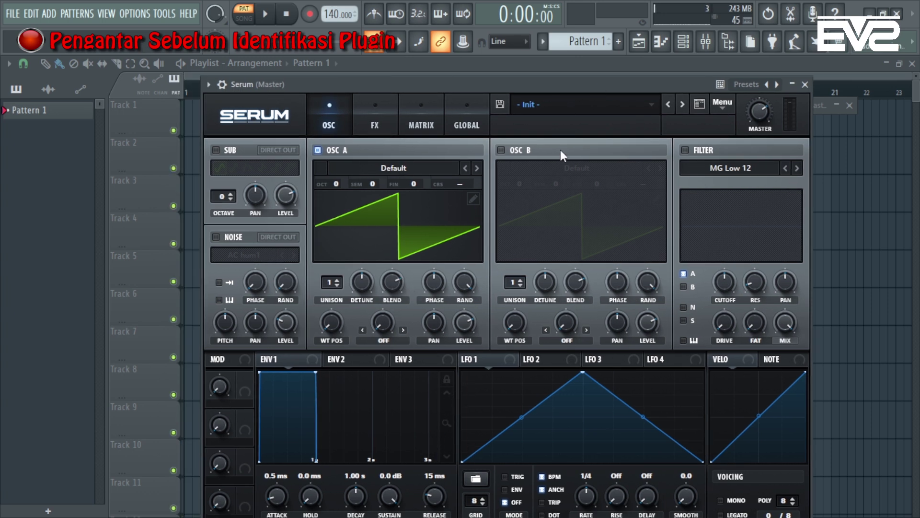
pyautogui.moveTo(576, 89); pyautogui.dragTo(596, 85)
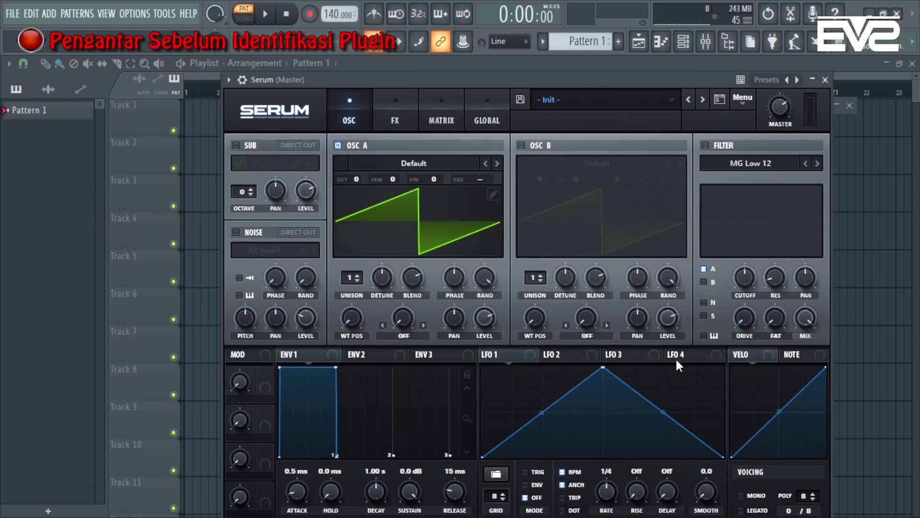
# Examine the Multi and Flanges filter types offered in Serum's filter section, leaving the current filter selected
pyautogui.click(769, 164)
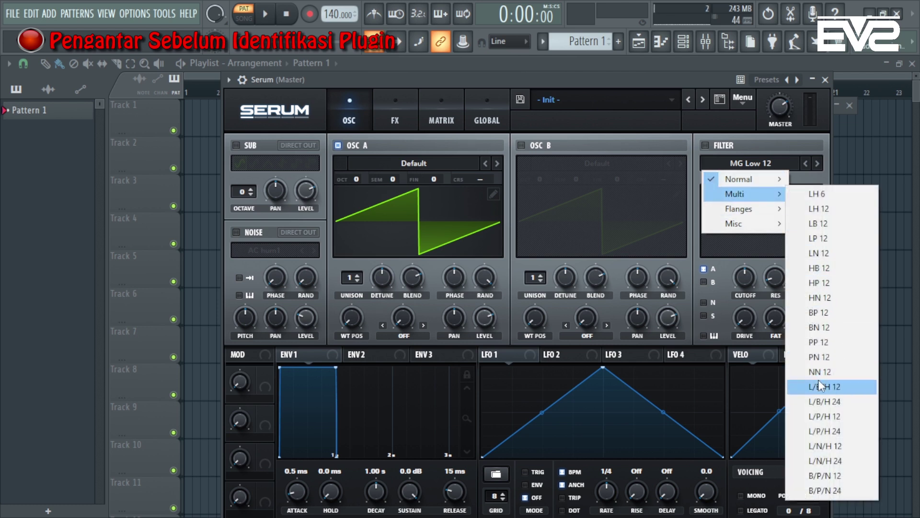
pyautogui.moveTo(757, 211)
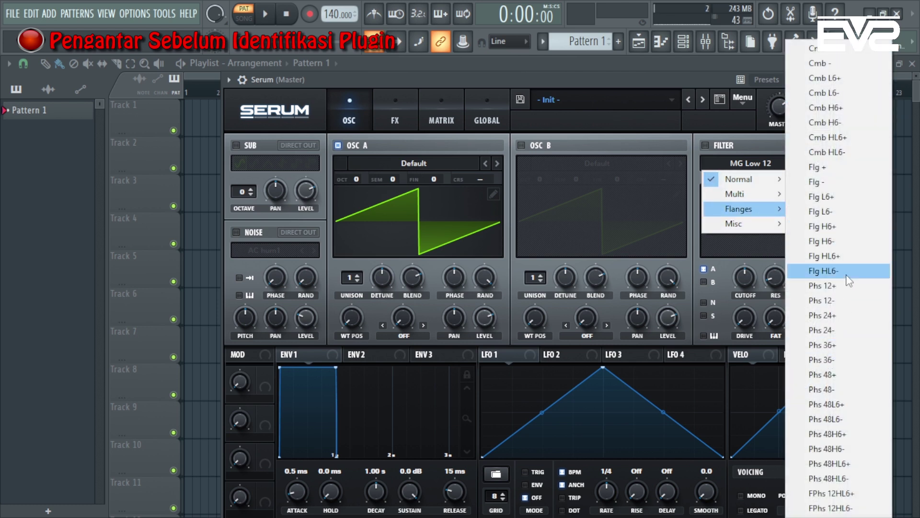
pyautogui.click(658, 83)
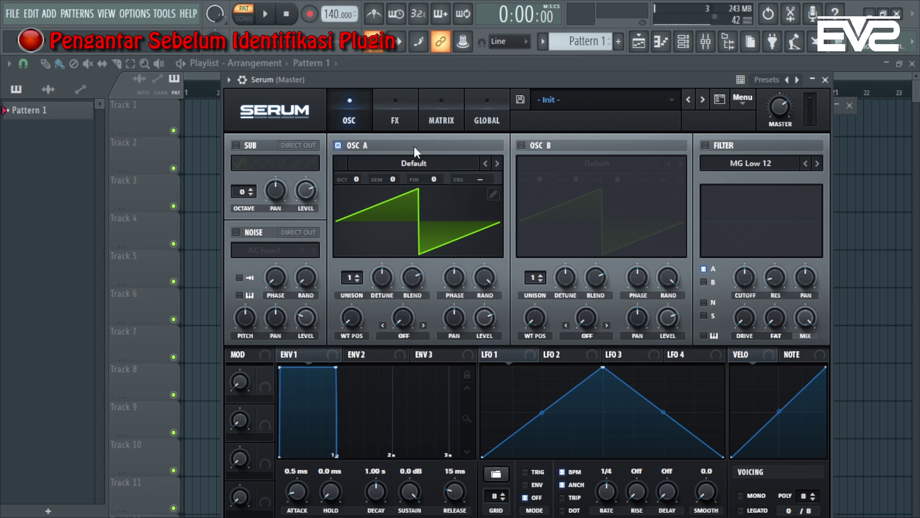
# Try out Serum's Distortion, Flanger and Phaser effects and switch all three off again
pyautogui.click(393, 121)
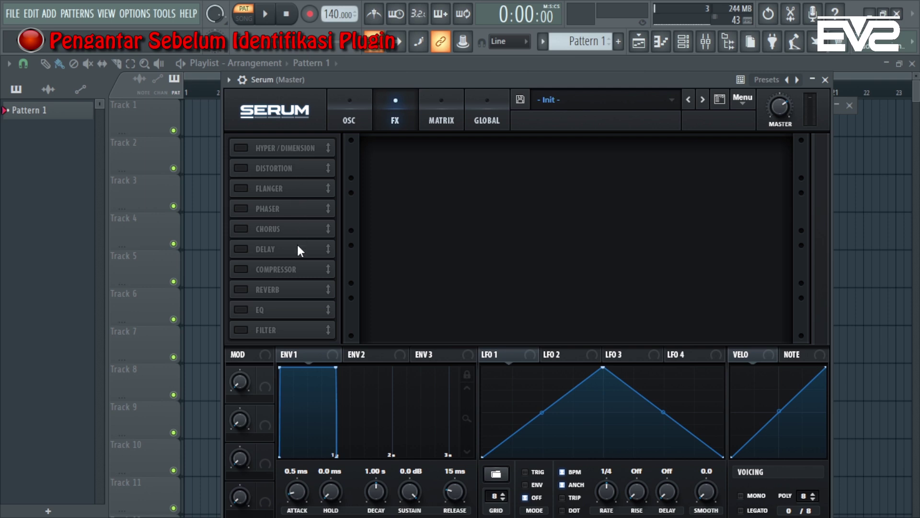
pyautogui.click(241, 168)
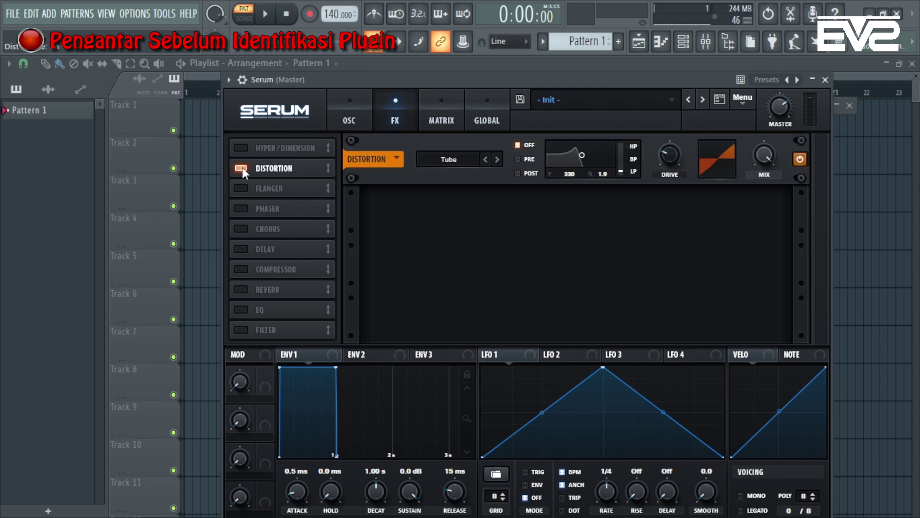
pyautogui.click(241, 188)
pyautogui.click(241, 208)
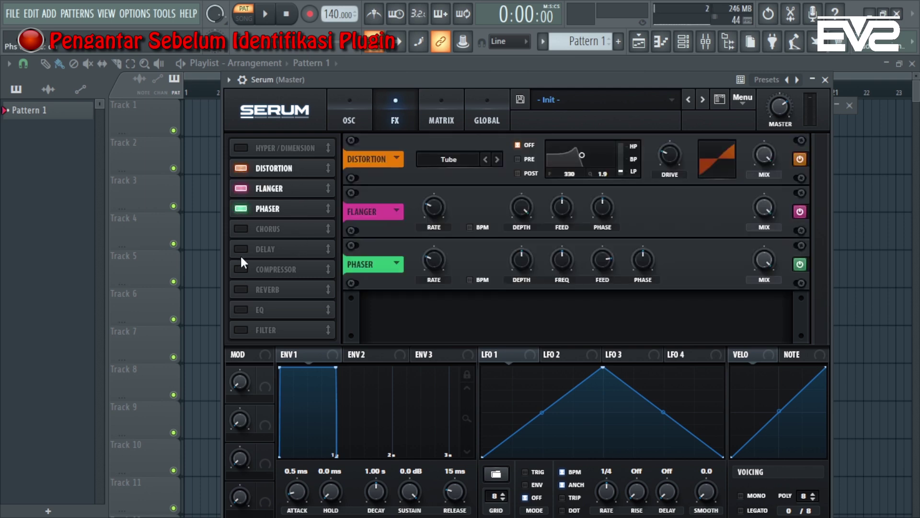
pyautogui.click(240, 208)
pyautogui.click(241, 188)
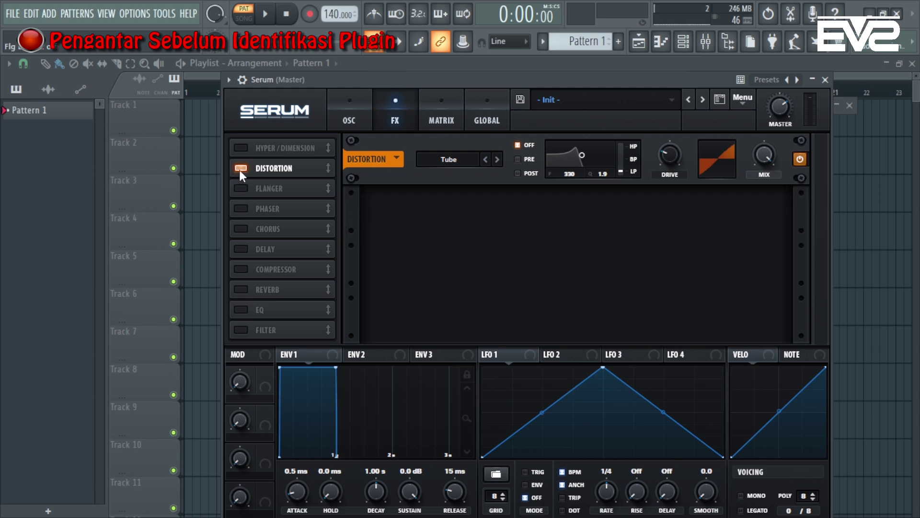
pyautogui.click(240, 168)
# Minimize the Serum window and reposition the 3x Osc window over the playlist
pyautogui.click(812, 80)
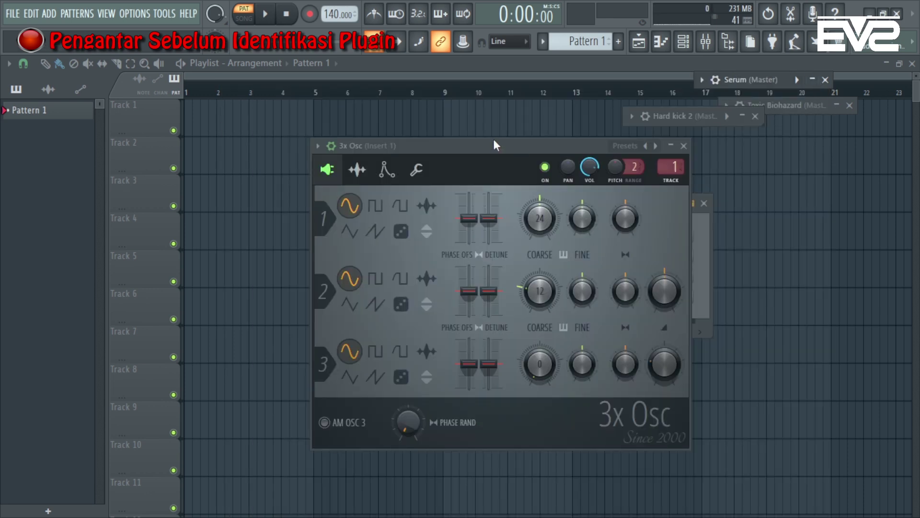
pyautogui.moveTo(485, 141); pyautogui.dragTo(495, 122)
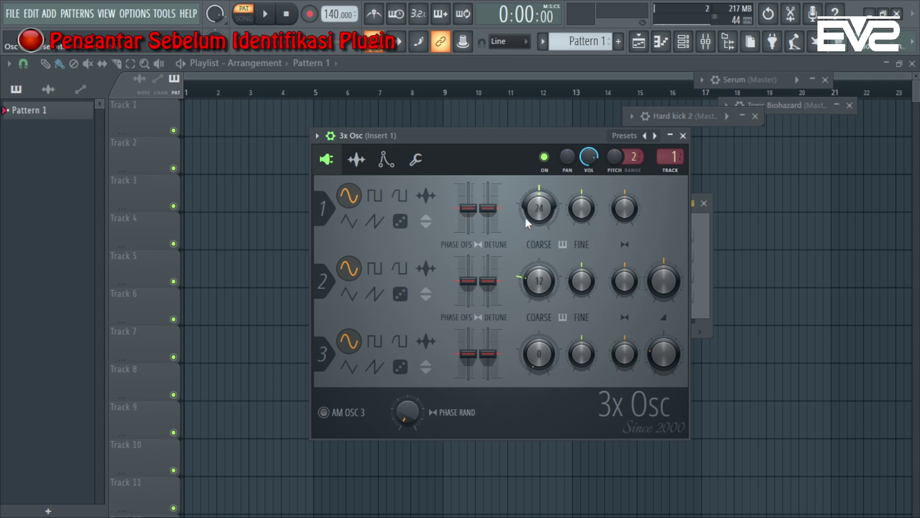
pyautogui.moveTo(522, 133); pyautogui.dragTo(504, 133)
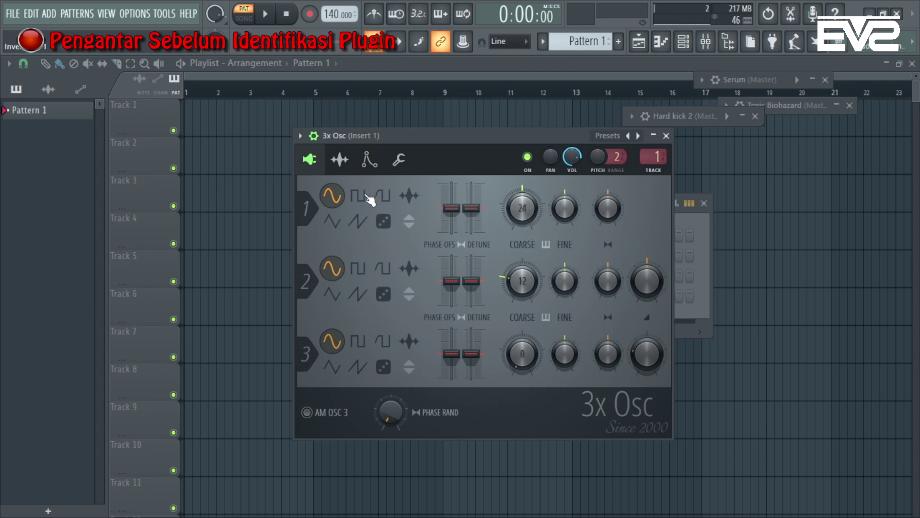
# Look through the envelope, miscellaneous and sample settings pages of 3x Osc and return to its oscillator page
pyautogui.click(369, 165)
pyautogui.click(399, 159)
pyautogui.click(369, 161)
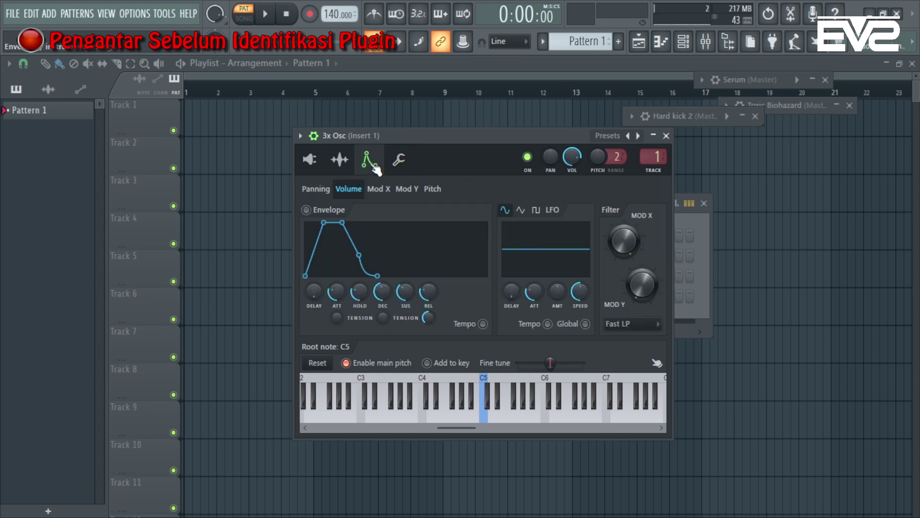
pyautogui.click(340, 160)
pyautogui.click(311, 161)
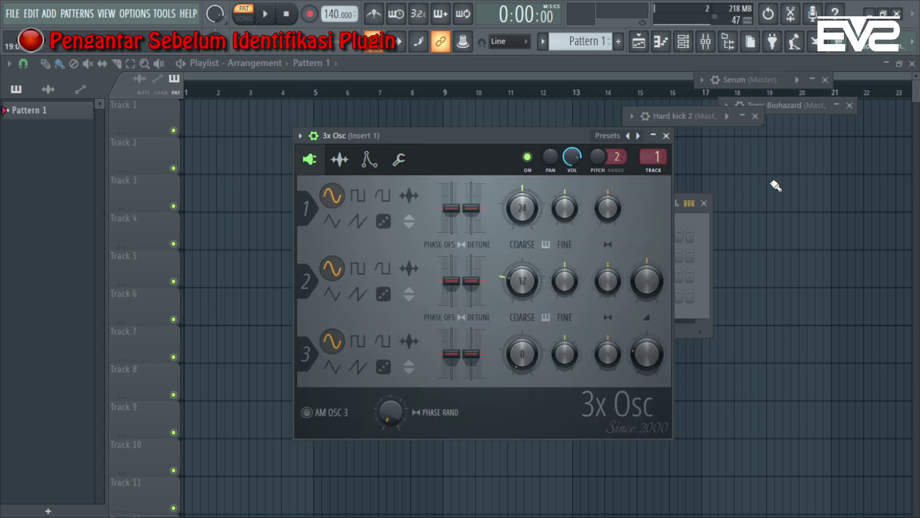
# Restore the Serum window and browse the FX and Plucked categories of its preset list without loading a preset
pyautogui.click(812, 79)
pyautogui.click(583, 101)
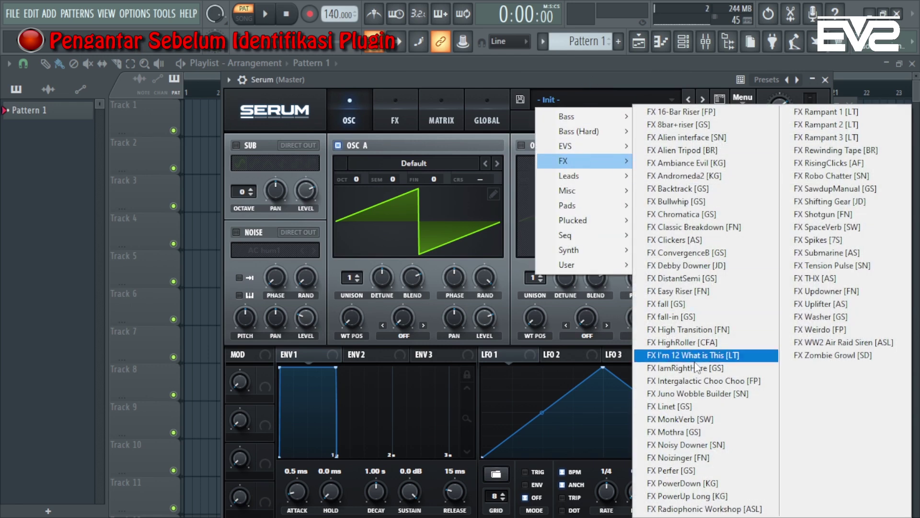
pyautogui.moveTo(611, 220)
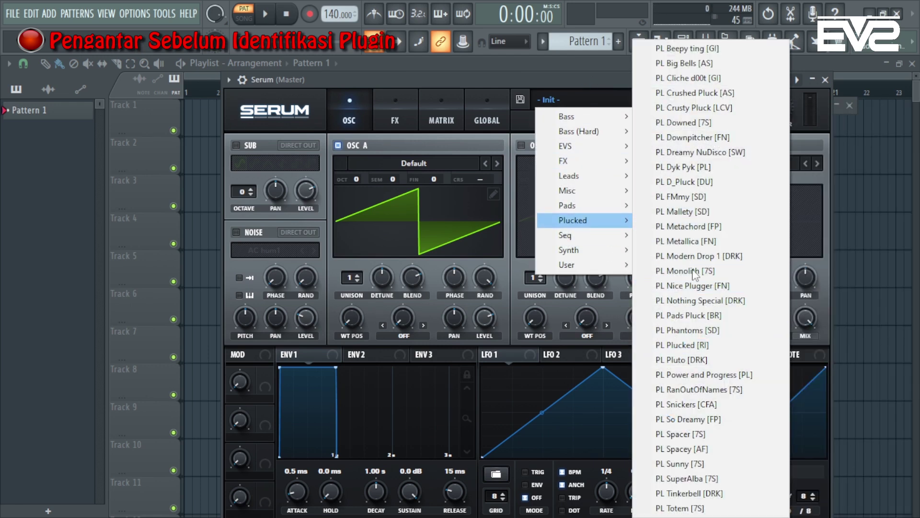
pyautogui.click(592, 81)
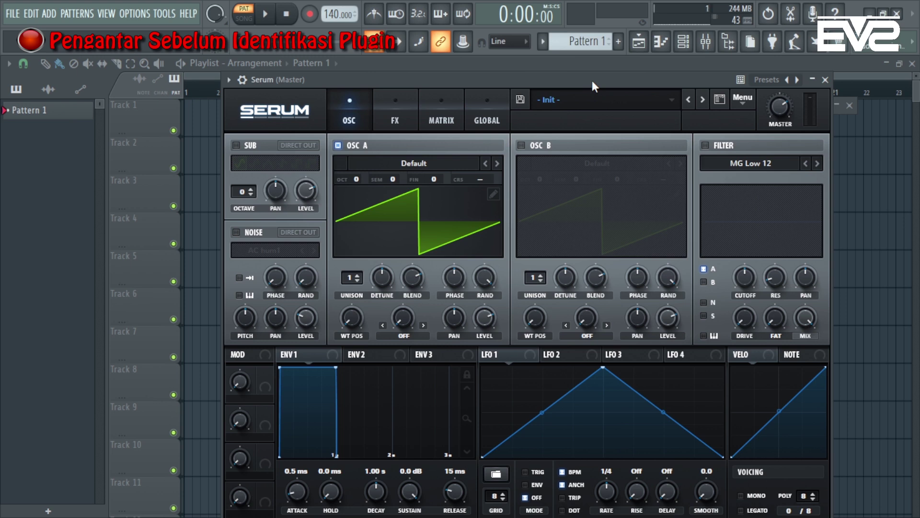
# Bring the playlist to the front and reopen the 3x Osc channel's window
pyautogui.click(691, 62)
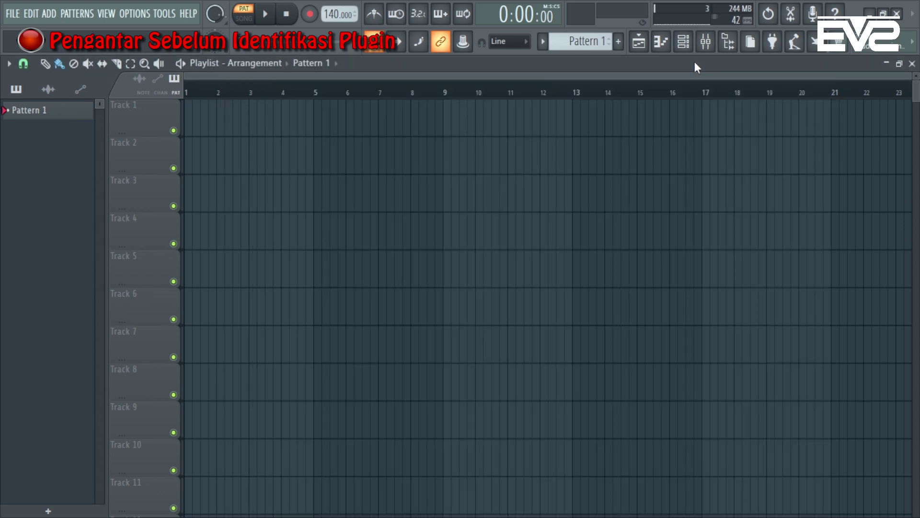
pyautogui.click(683, 41)
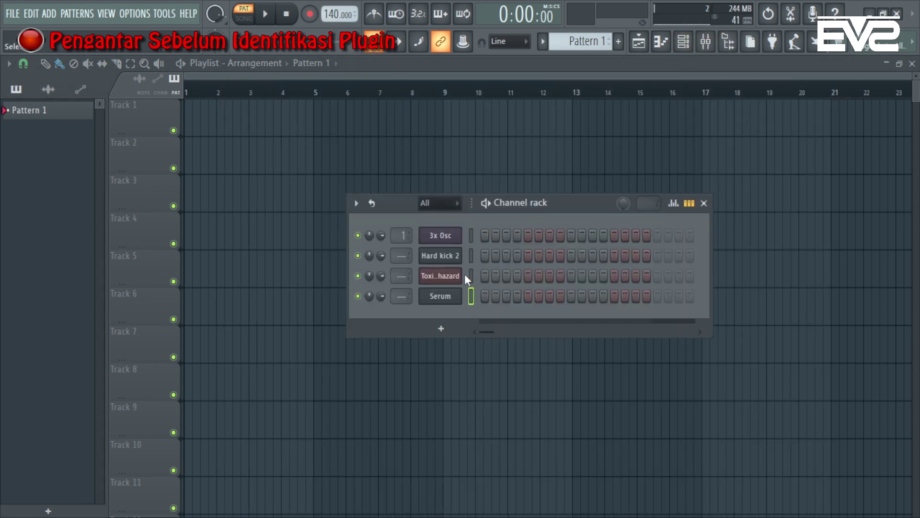
pyautogui.click(448, 235)
pyautogui.moveTo(522, 141)
pyautogui.mouseDown()
pyautogui.moveTo(561, 145)
pyautogui.moveTo(517, 142)
pyautogui.mouseUp()
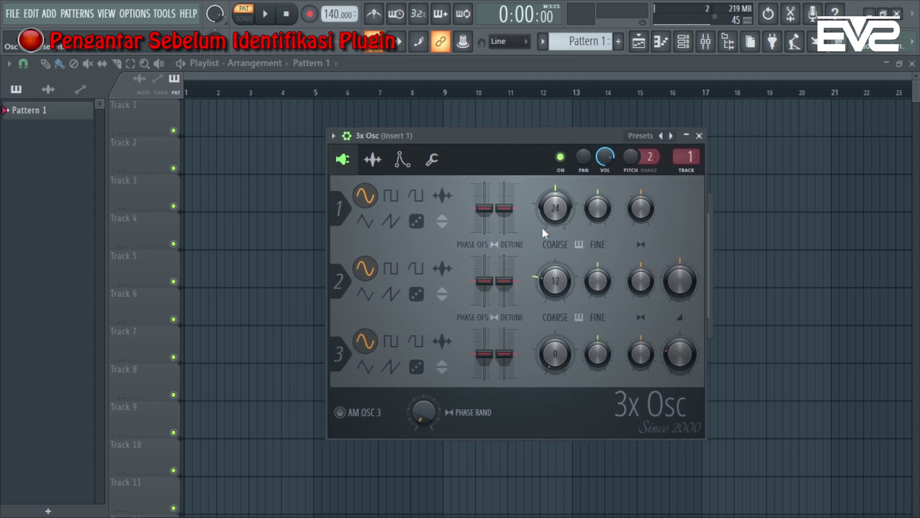
pyautogui.moveTo(535, 137)
pyautogui.mouseDown()
pyautogui.moveTo(551, 136)
pyautogui.moveTo(542, 132)
pyautogui.mouseUp()
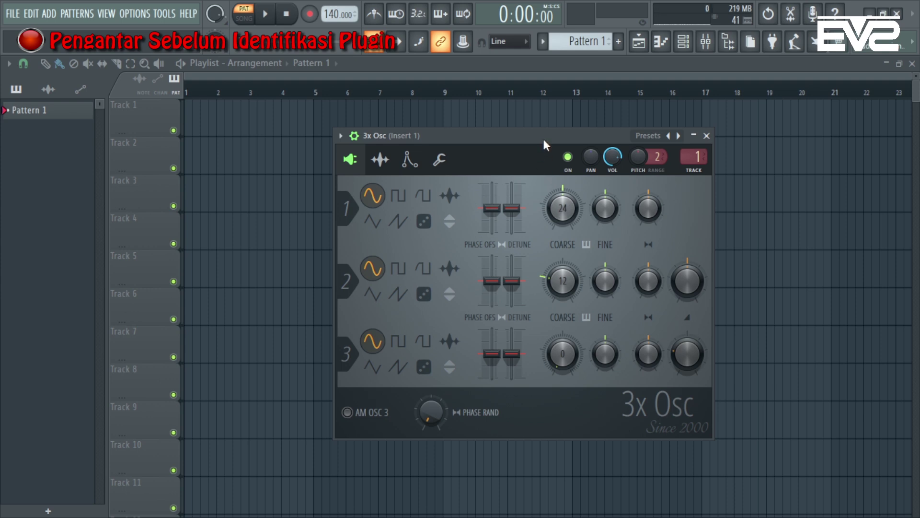
pyautogui.moveTo(543, 134); pyautogui.dragTo(536, 133)
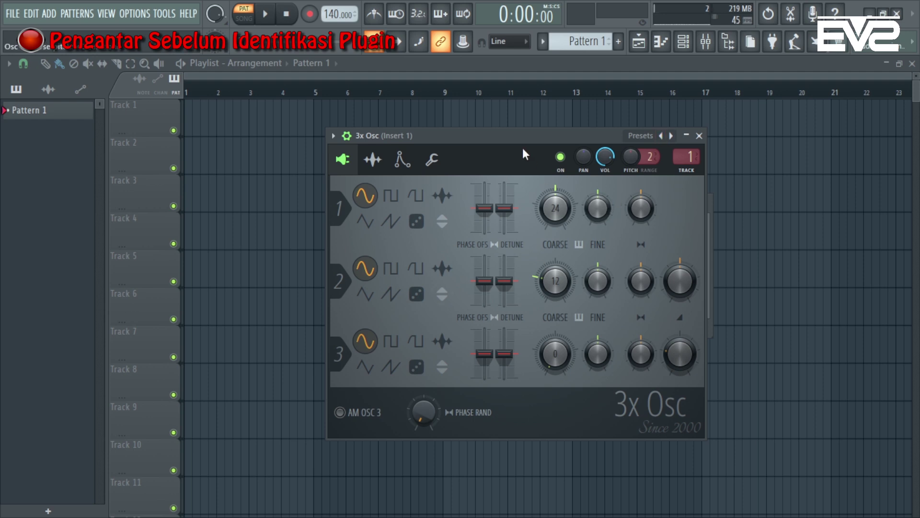
pyautogui.moveTo(532, 137); pyautogui.dragTo(547, 137)
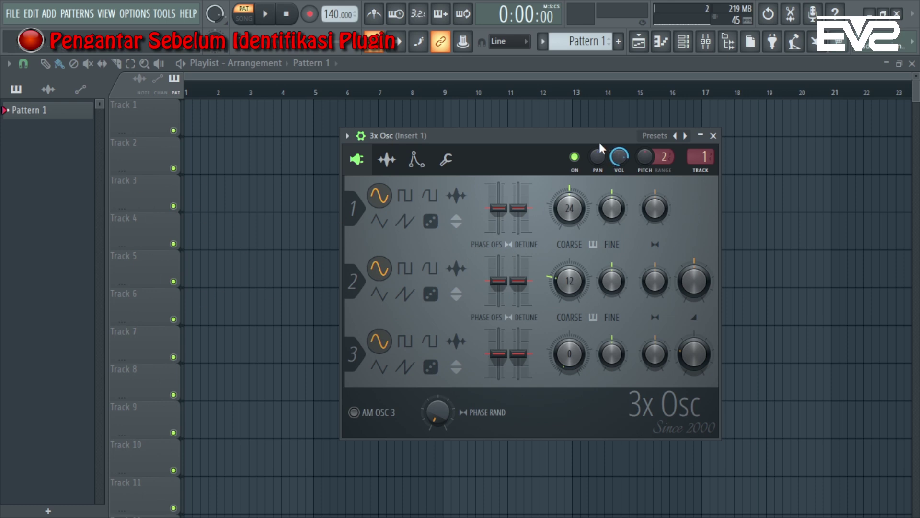
pyautogui.moveTo(599, 142); pyautogui.dragTo(616, 143)
pyautogui.moveTo(533, 145); pyautogui.dragTo(516, 141)
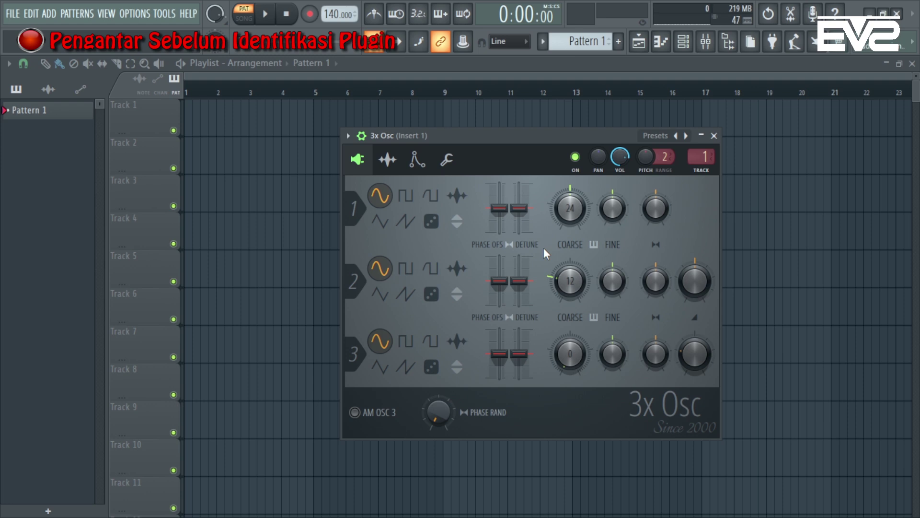
pyautogui.moveTo(560, 140); pyautogui.dragTo(525, 139)
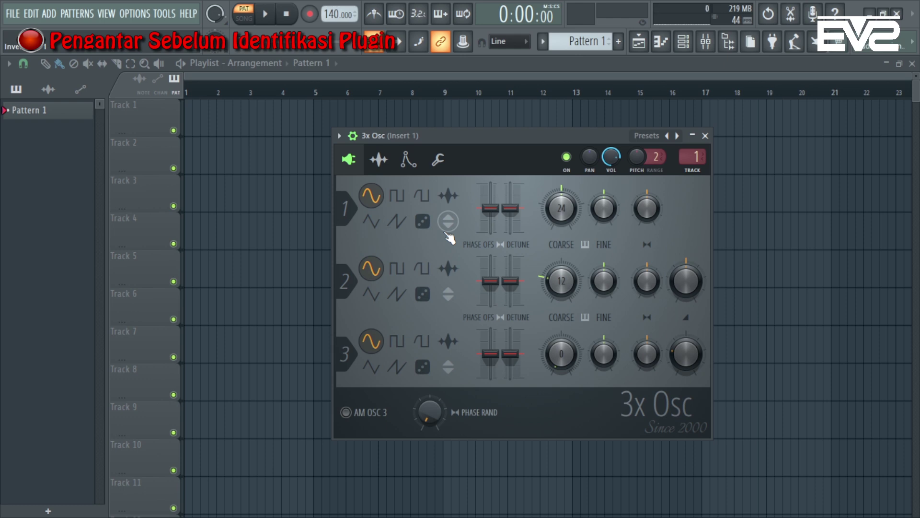
pyautogui.moveTo(431, 136); pyautogui.dragTo(425, 126)
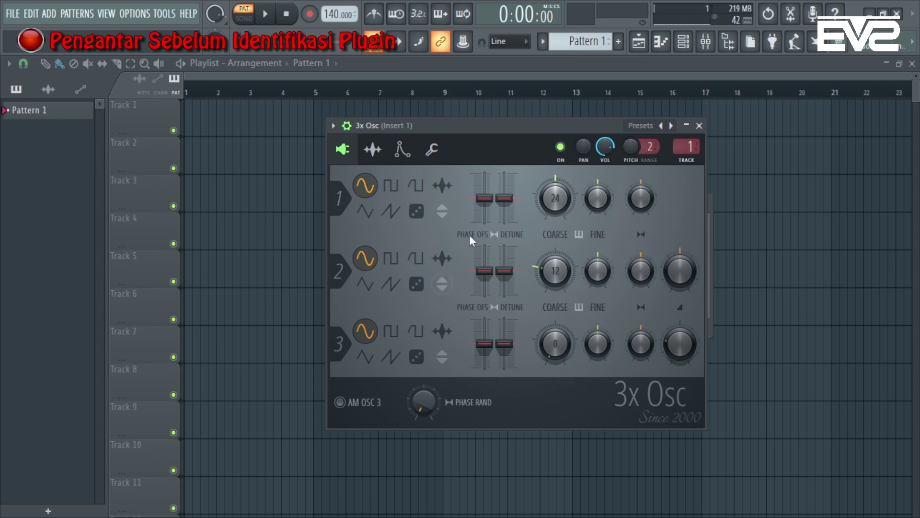
pyautogui.moveTo(529, 128); pyautogui.dragTo(510, 127)
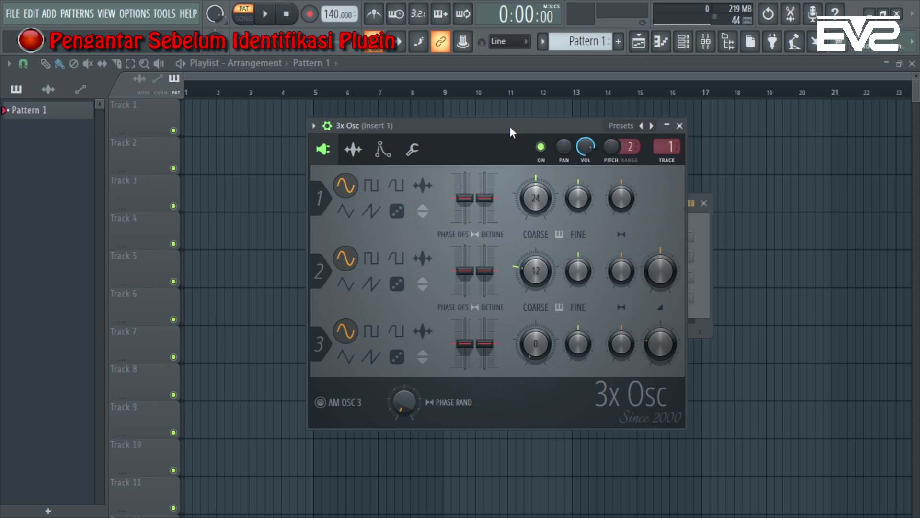
pyautogui.moveTo(510, 126); pyautogui.dragTo(534, 144)
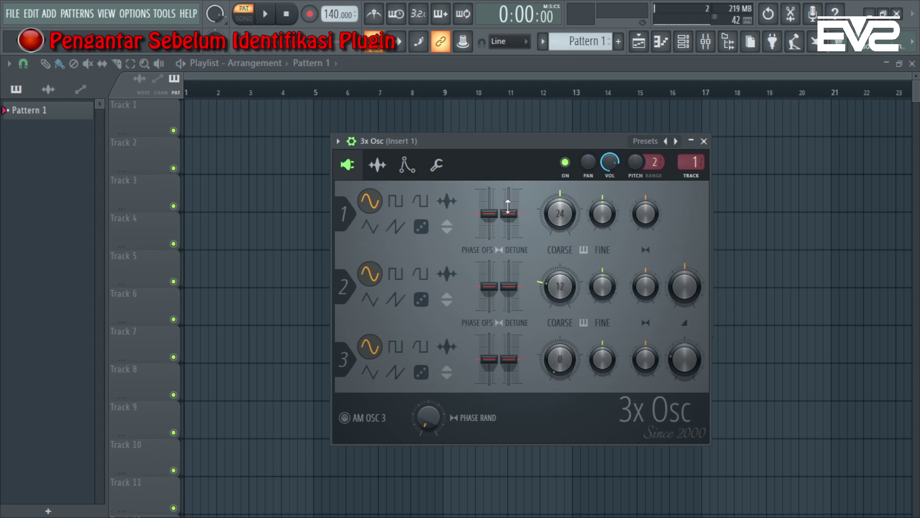
pyautogui.moveTo(536, 147); pyautogui.dragTo(534, 138)
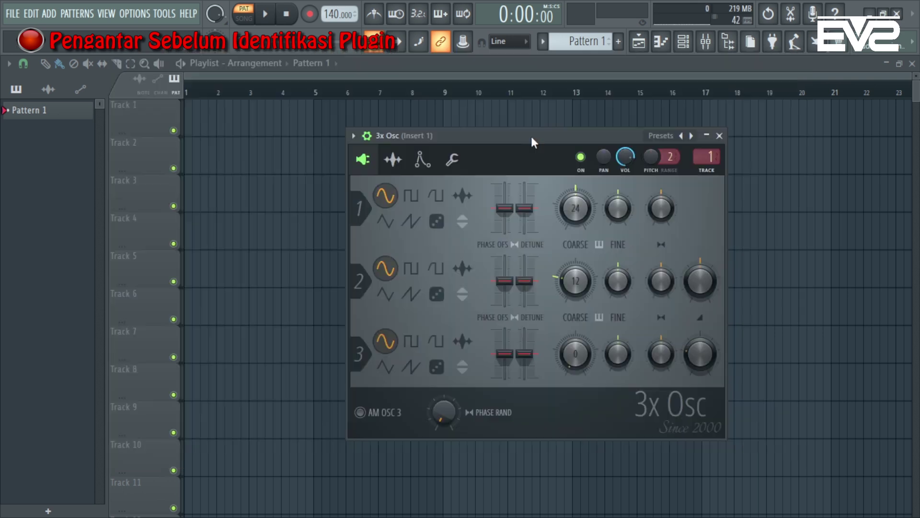
pyautogui.moveTo(531, 136); pyautogui.dragTo(520, 133)
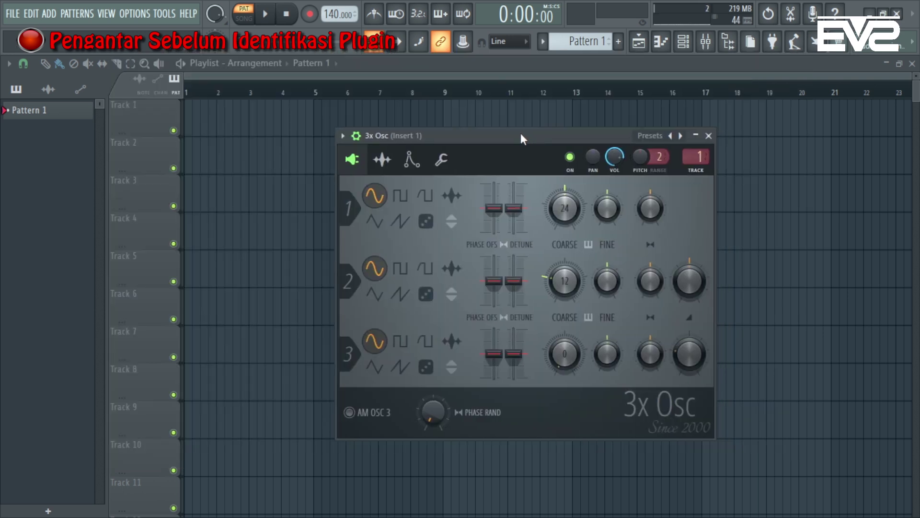
pyautogui.moveTo(520, 133); pyautogui.dragTo(517, 133)
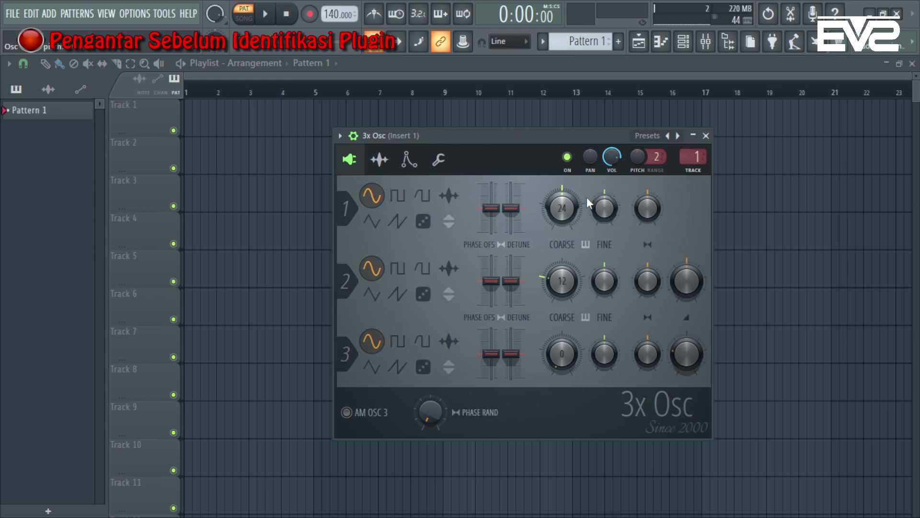
pyautogui.moveTo(580, 138); pyautogui.dragTo(576, 138)
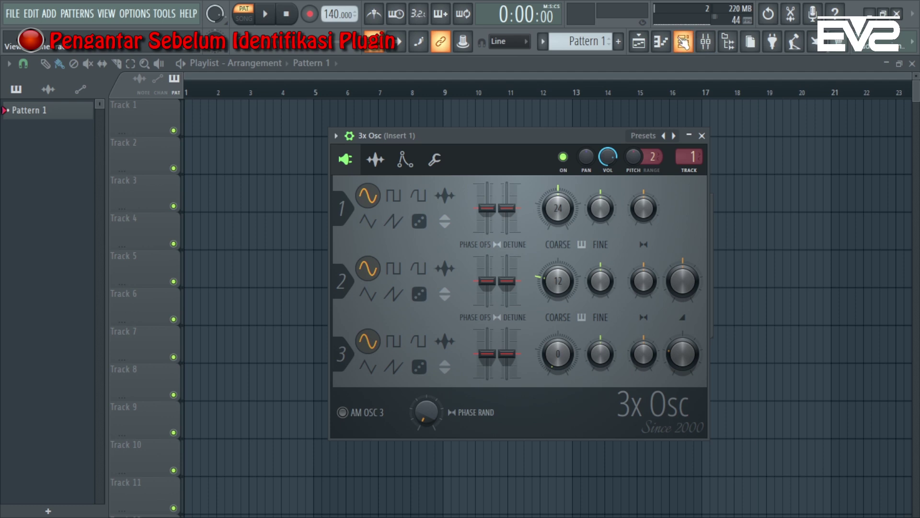
# Add a Massive channel to the channel rack and look through its OSC1 wavetable list without changing the selection
pyautogui.press('F6')
pyautogui.click(441, 329)
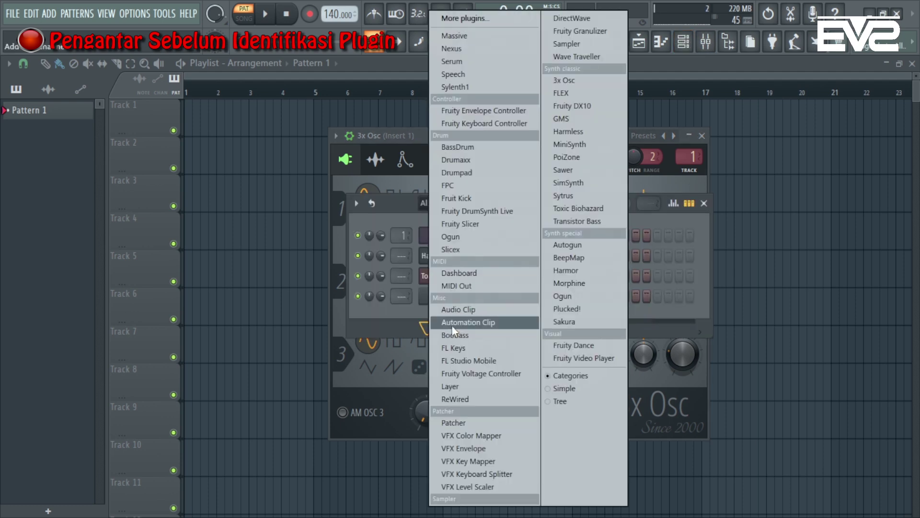
pyautogui.click(507, 36)
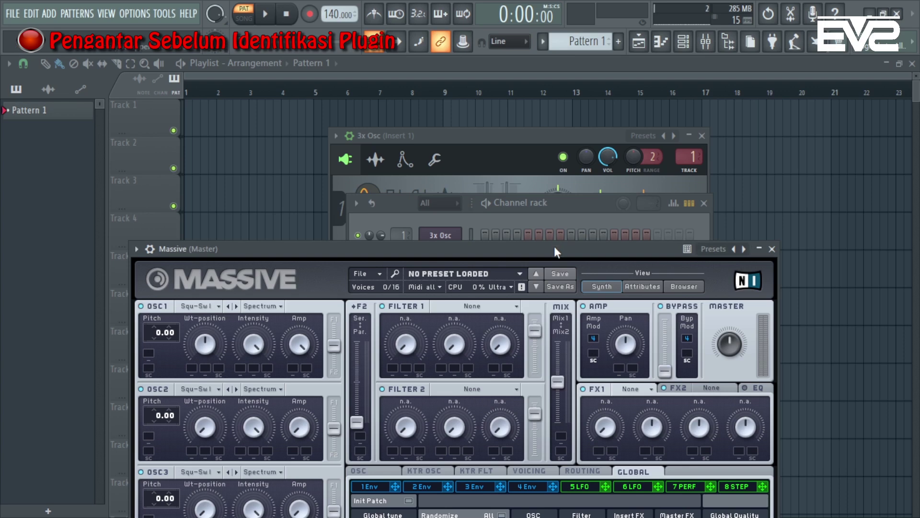
pyautogui.moveTo(554, 246); pyautogui.dragTo(592, 50)
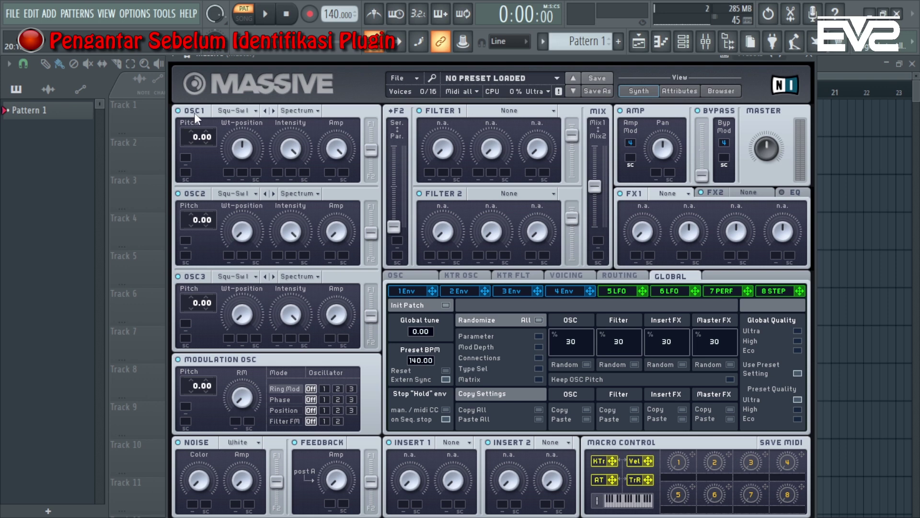
pyautogui.click(255, 111)
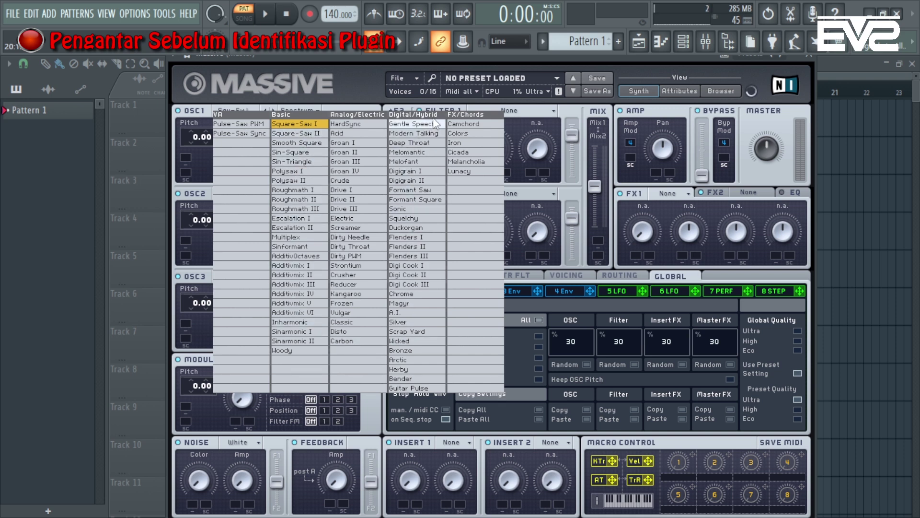
pyautogui.click(691, 46)
# Reopen 3x Osc, try several other waveform shapes on oscillator 1 and set it back to sine
pyautogui.click(689, 45)
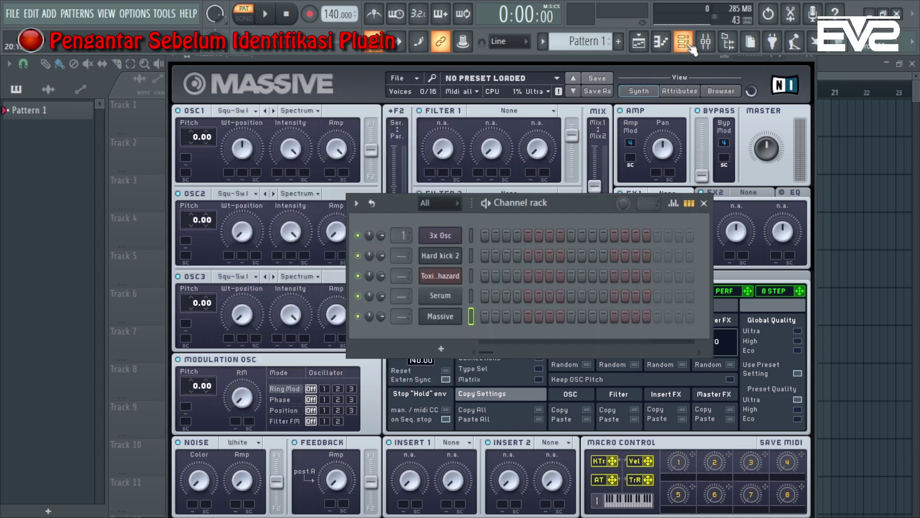
pyautogui.click(448, 236)
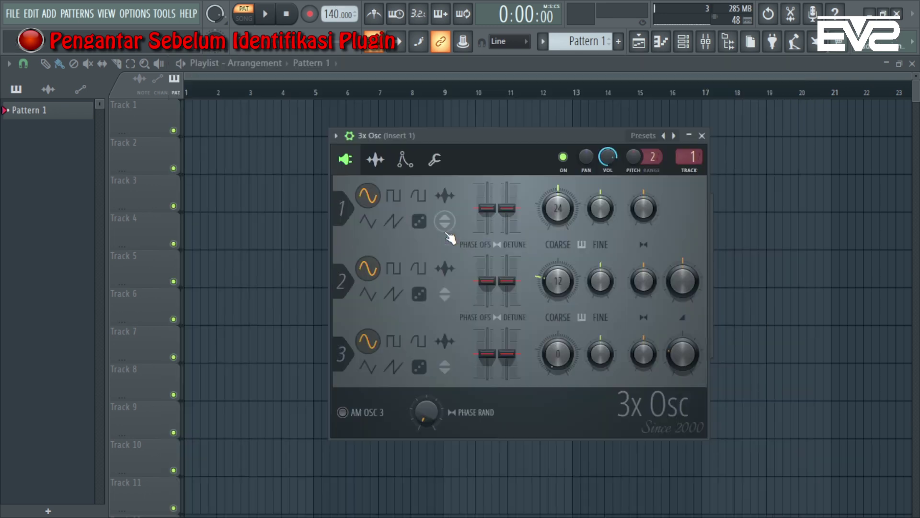
pyautogui.click(393, 196)
pyautogui.click(418, 196)
pyautogui.click(368, 221)
pyautogui.click(393, 221)
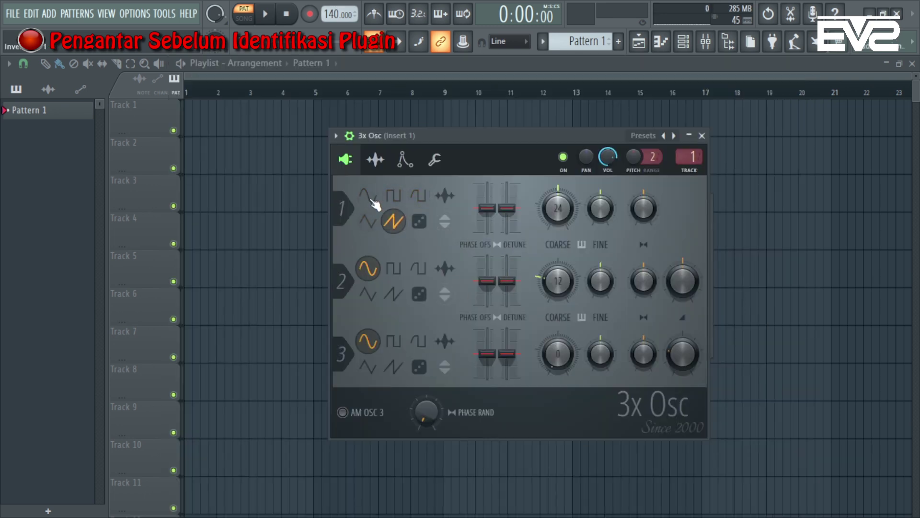
pyautogui.click(368, 195)
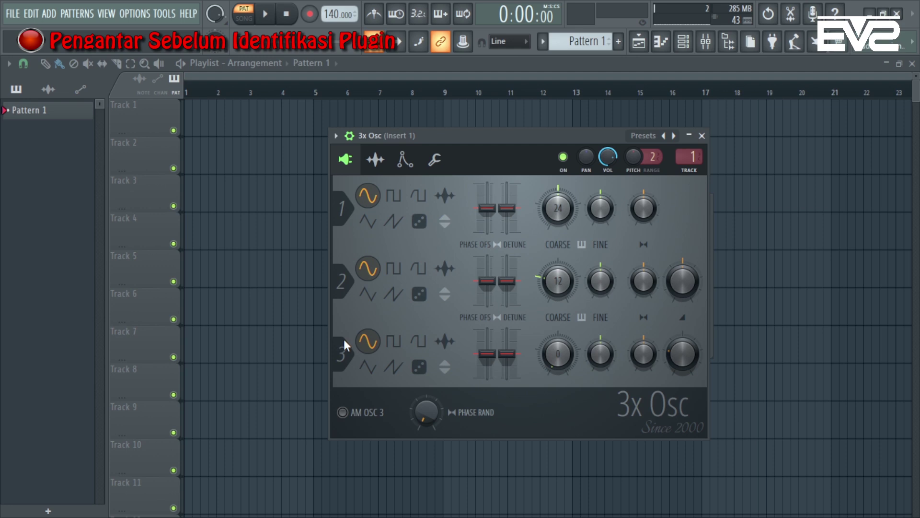
# Reposition the 3x Osc window, show the mixer and select Insert 40 to view its effect slots
pyautogui.moveTo(542, 137); pyautogui.dragTo(526, 125)
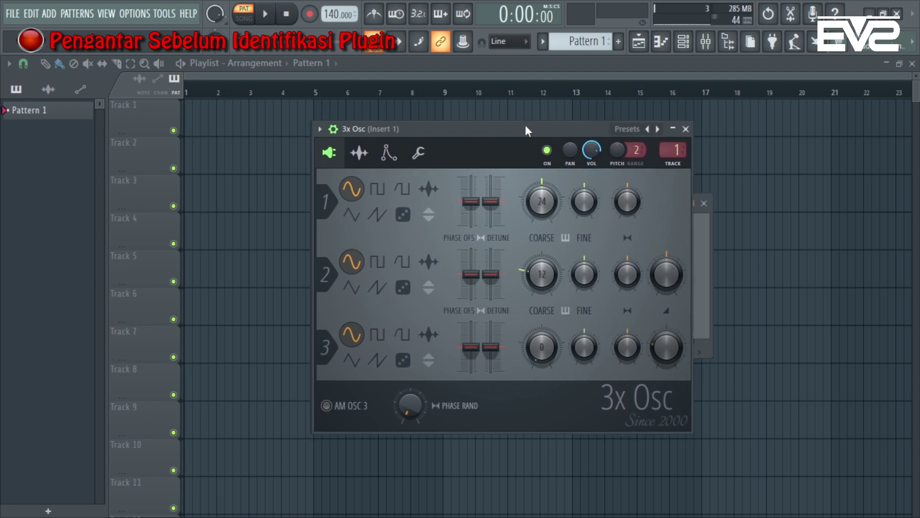
pyautogui.click(706, 44)
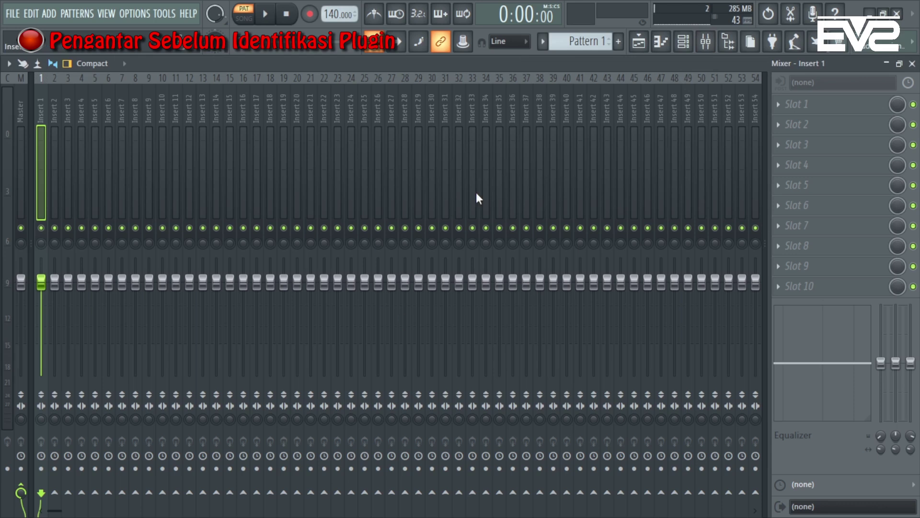
pyautogui.click(569, 154)
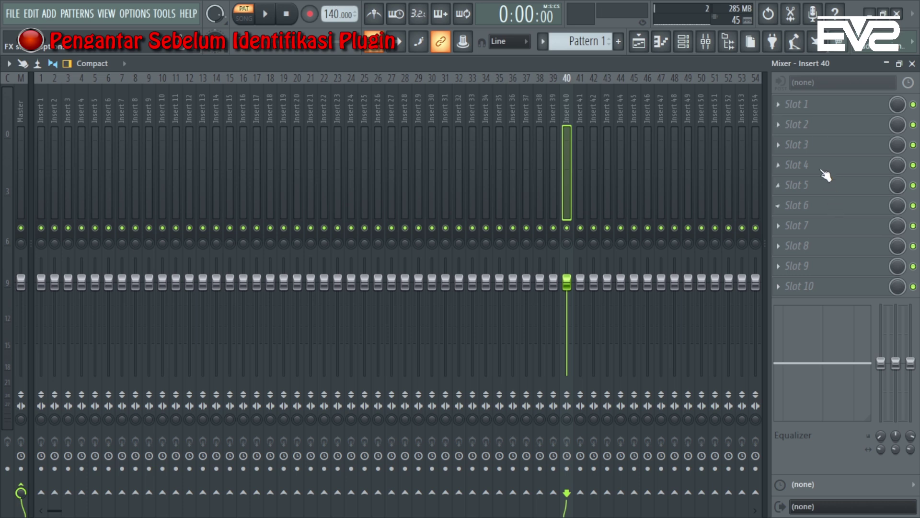
# Return to the playlist and bring up the 3x Osc window again
pyautogui.click(639, 44)
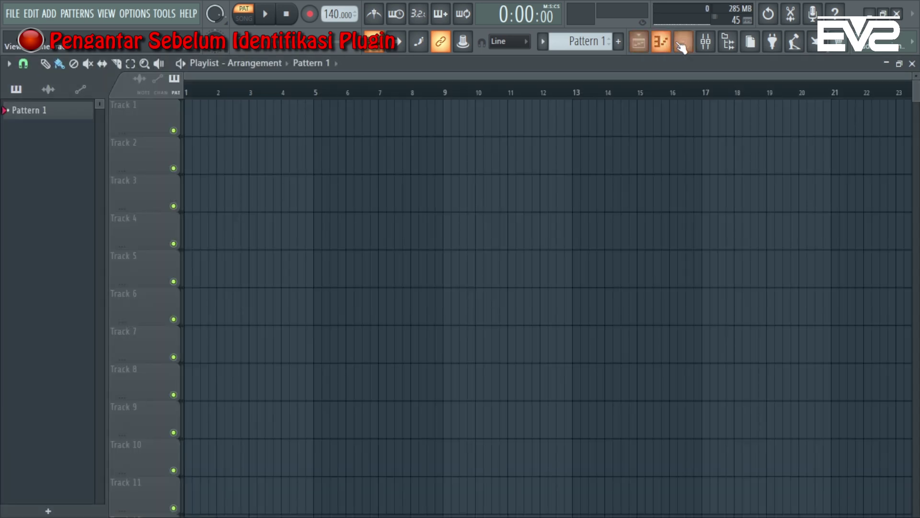
pyautogui.click(682, 44)
pyautogui.click(453, 237)
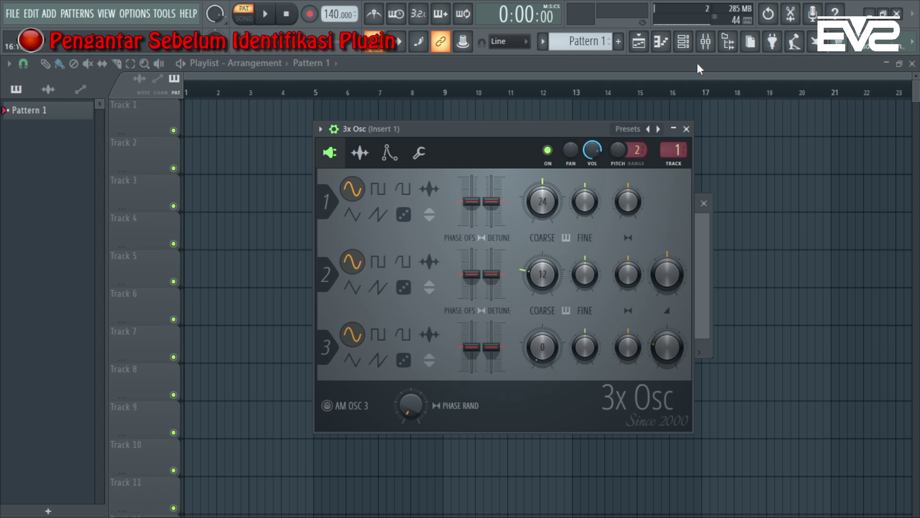
# Open the Serum channel and enable the Delay and Reverb effects on its FX page
pyautogui.click(694, 47)
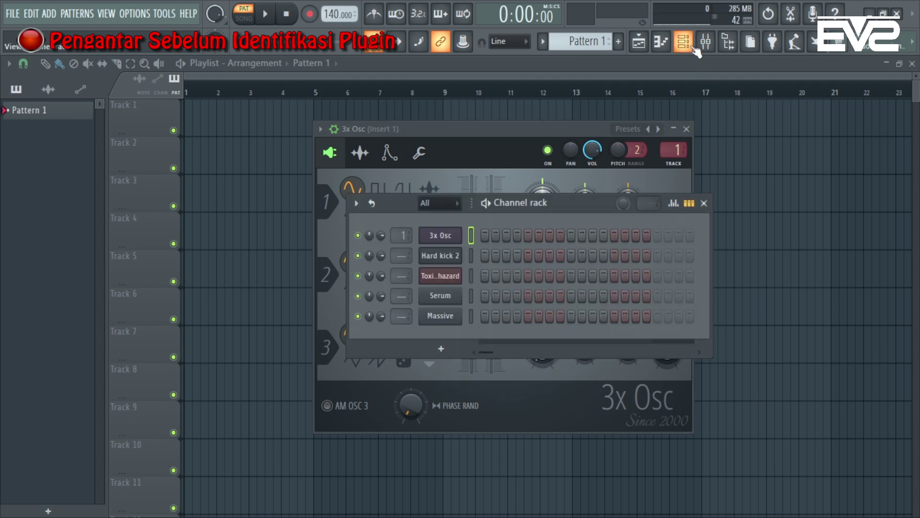
pyautogui.click(457, 297)
pyautogui.click(400, 115)
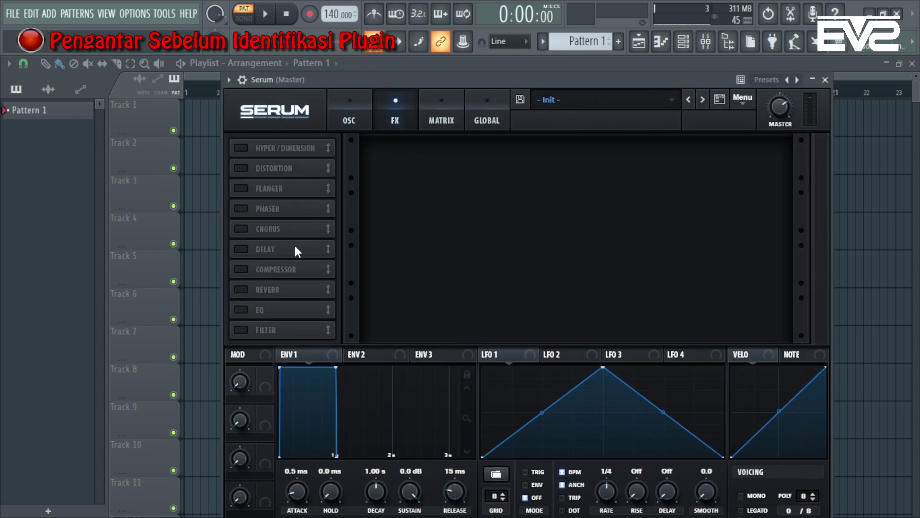
pyautogui.click(246, 249)
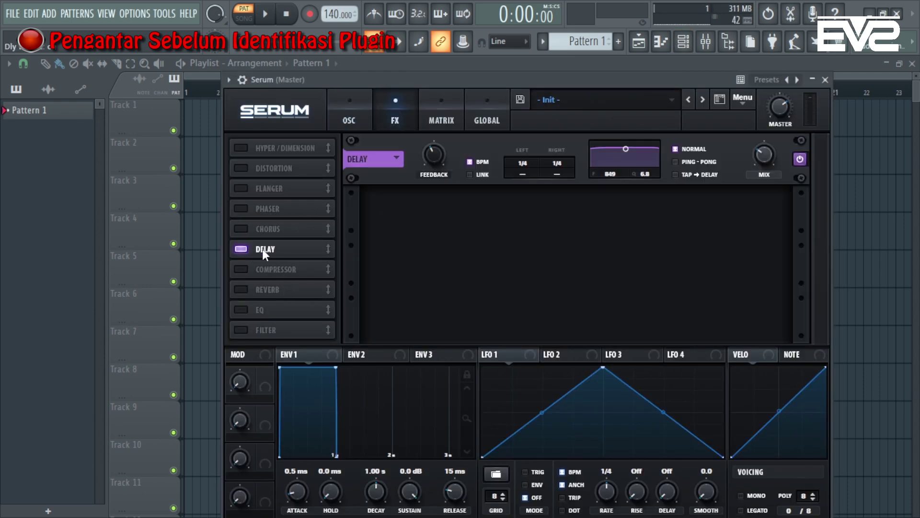
pyautogui.click(246, 289)
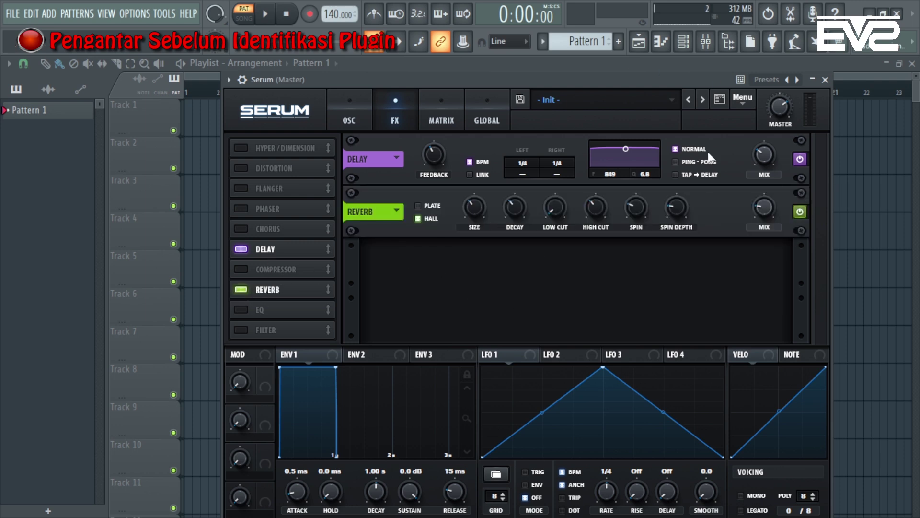
pyautogui.moveTo(675, 80); pyautogui.dragTo(705, 83)
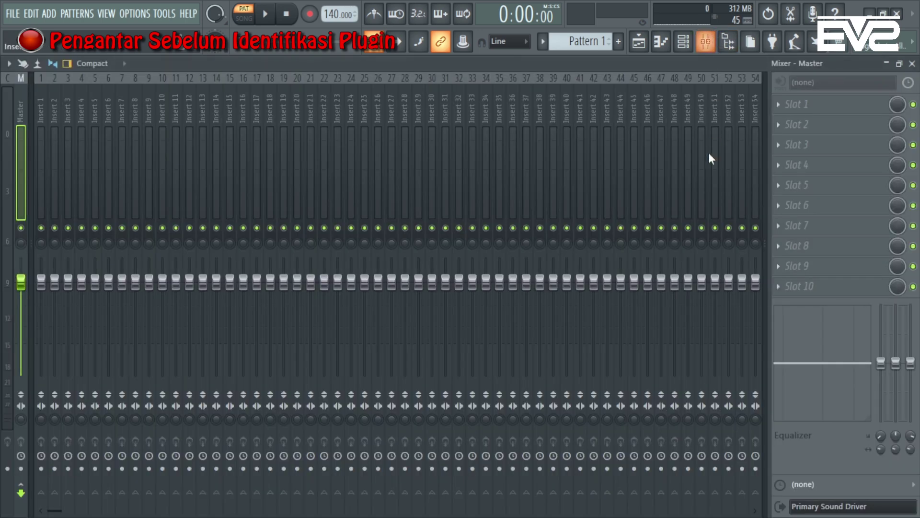
# Load Fruity Delay 3 into slot 1 and Fruity Reeverb 2 into slot 2 of the Master mixer track
pyautogui.click(706, 41)
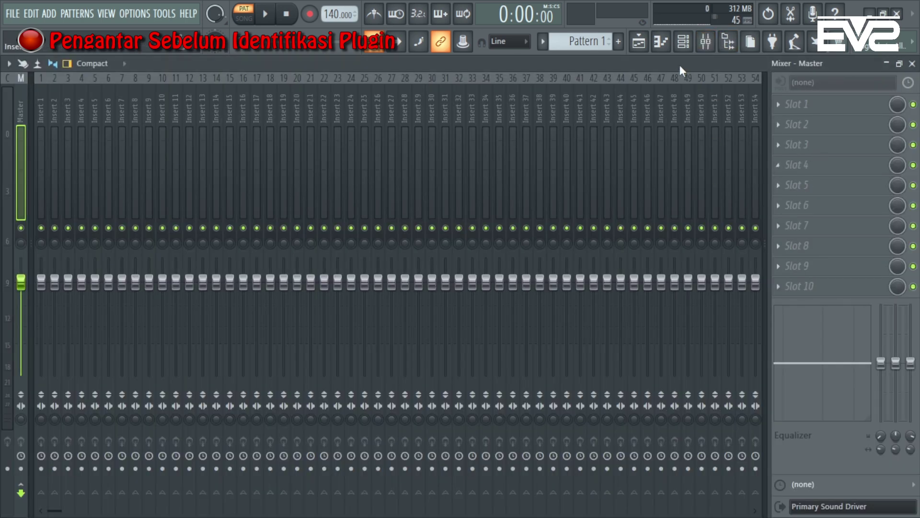
pyautogui.click(824, 105)
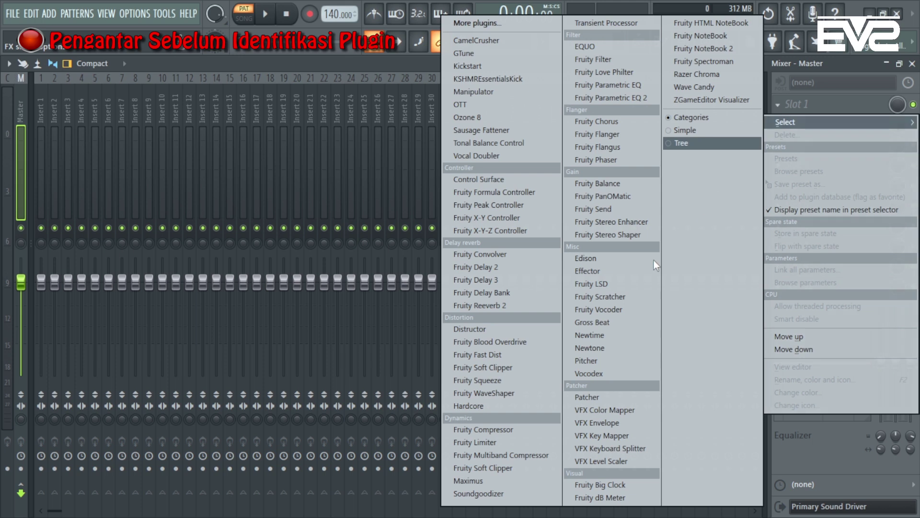
pyautogui.click(476, 279)
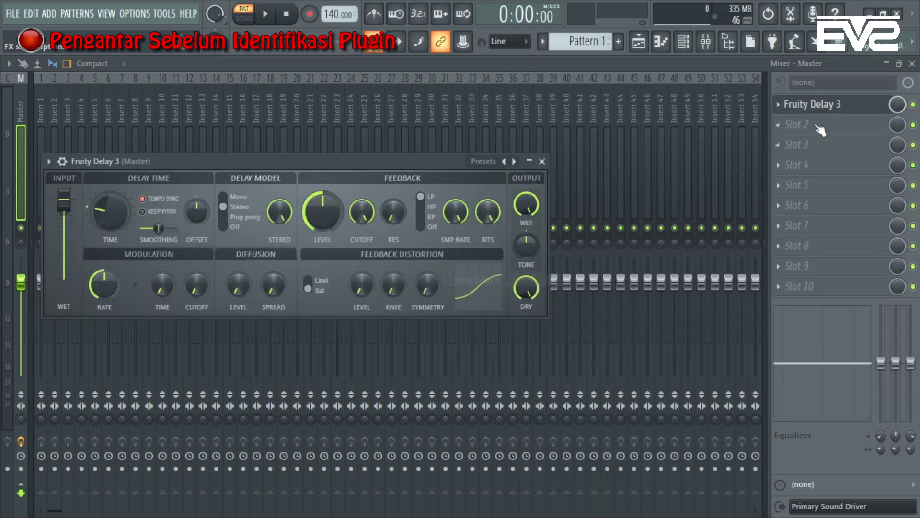
pyautogui.click(818, 127)
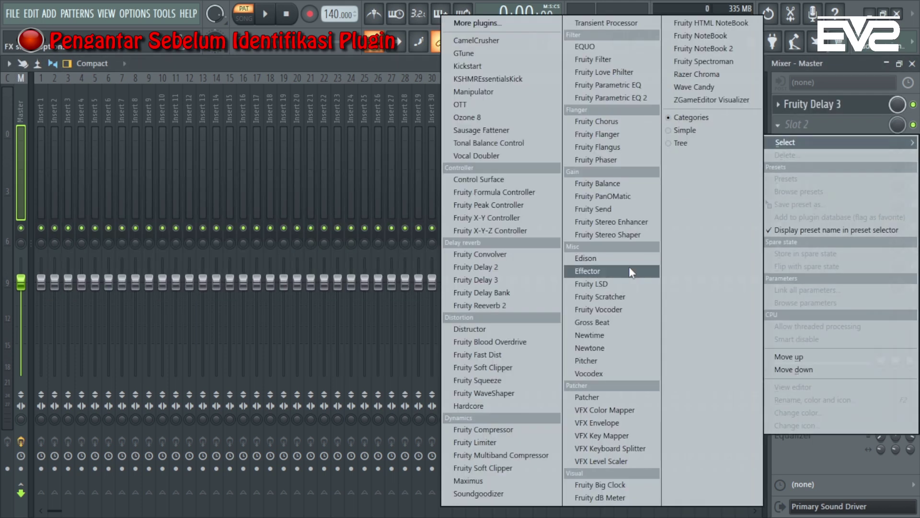
pyautogui.click(506, 307)
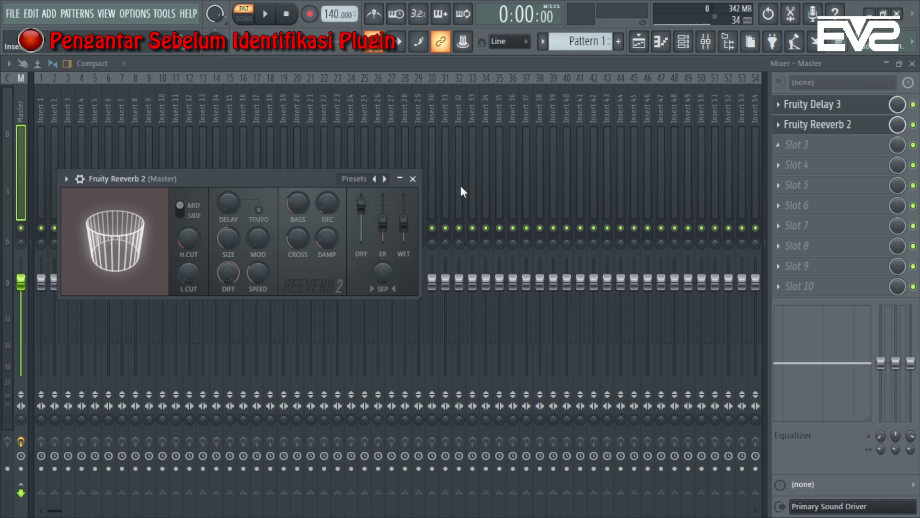
pyautogui.click(412, 179)
# Reopen the Serum channel and disable the Delay and Reverb effects on its FX page
pyautogui.click(684, 43)
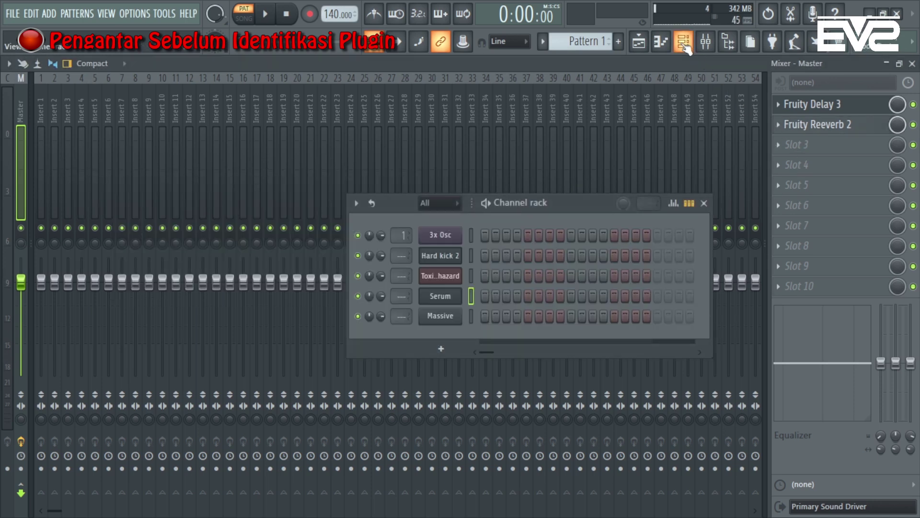
pyautogui.click(440, 296)
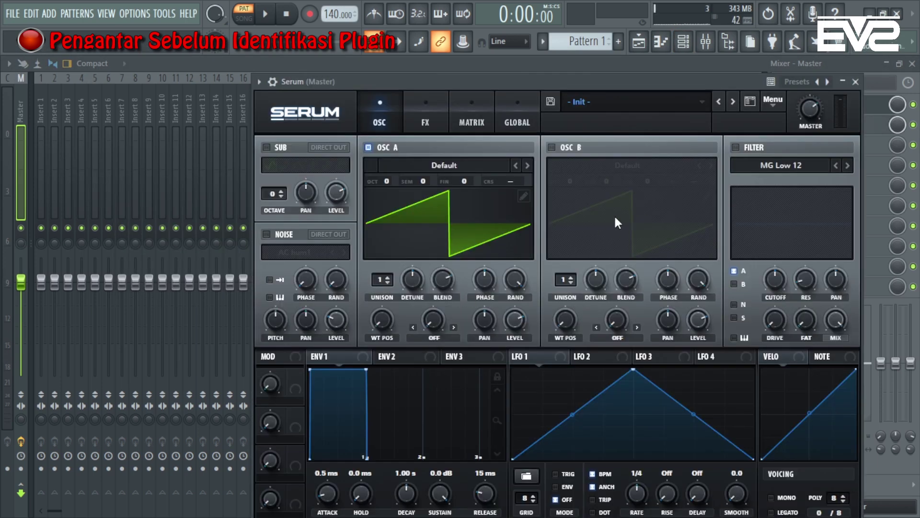
pyautogui.click(434, 117)
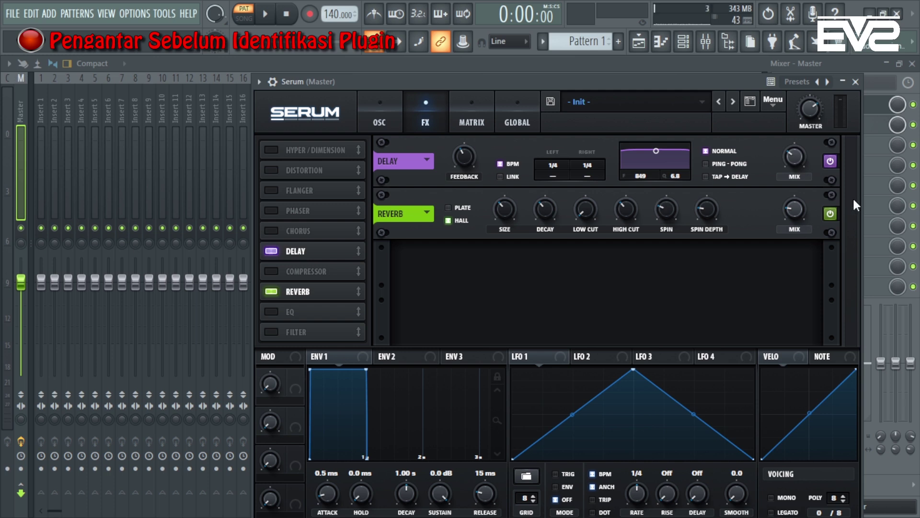
pyautogui.moveTo(738, 81); pyautogui.dragTo(698, 78)
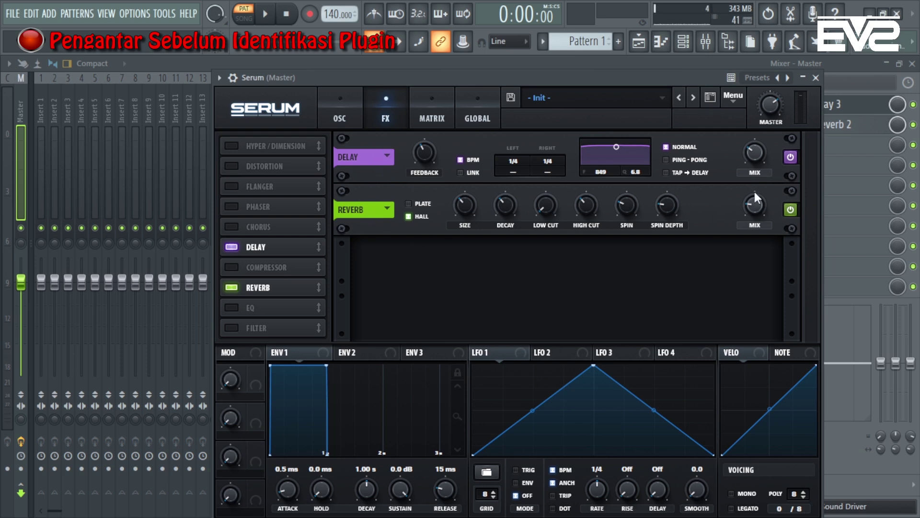
pyautogui.click(231, 286)
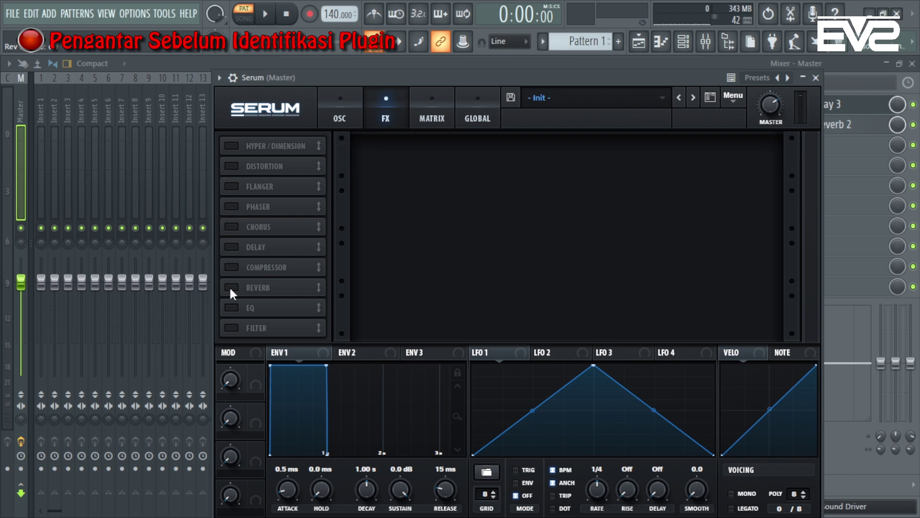
pyautogui.click(815, 78)
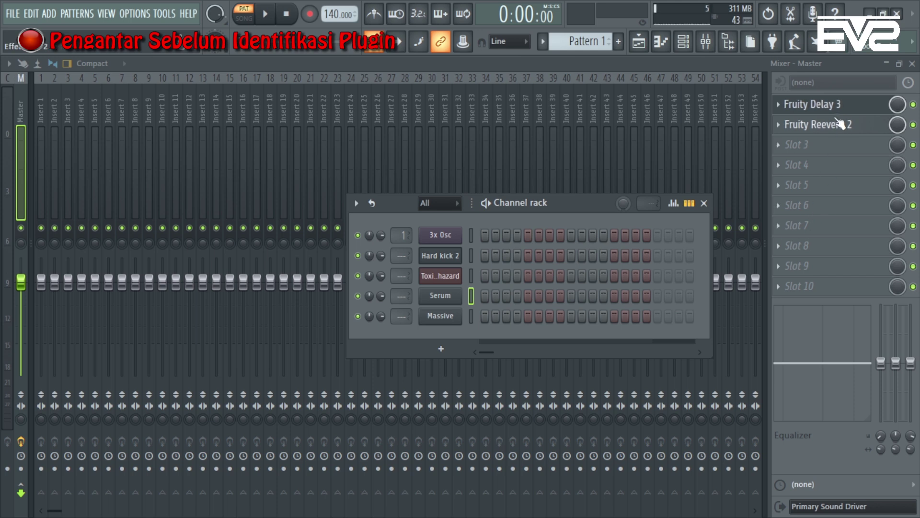
# Delete Fruity Reeverb 2 and Fruity Delay 3 from the Master track's effect slots
pyautogui.click(779, 126)
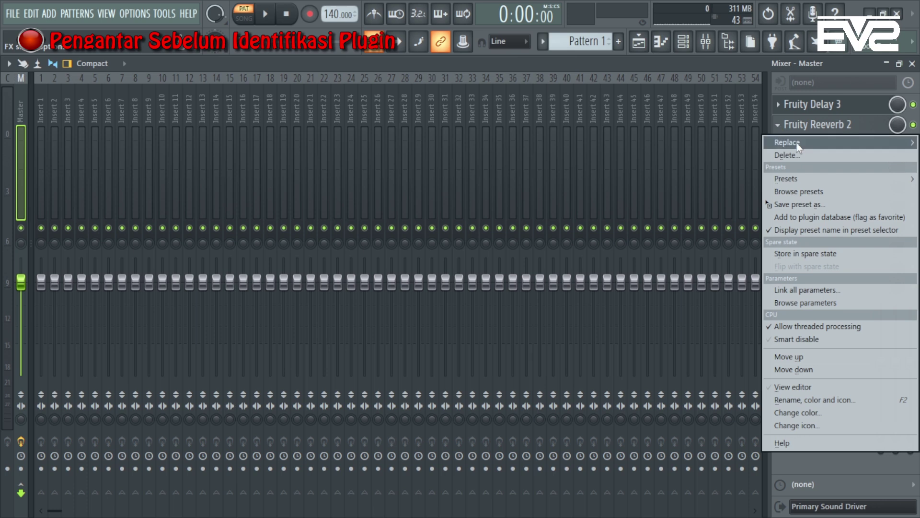
pyautogui.click(796, 154)
pyautogui.click(525, 309)
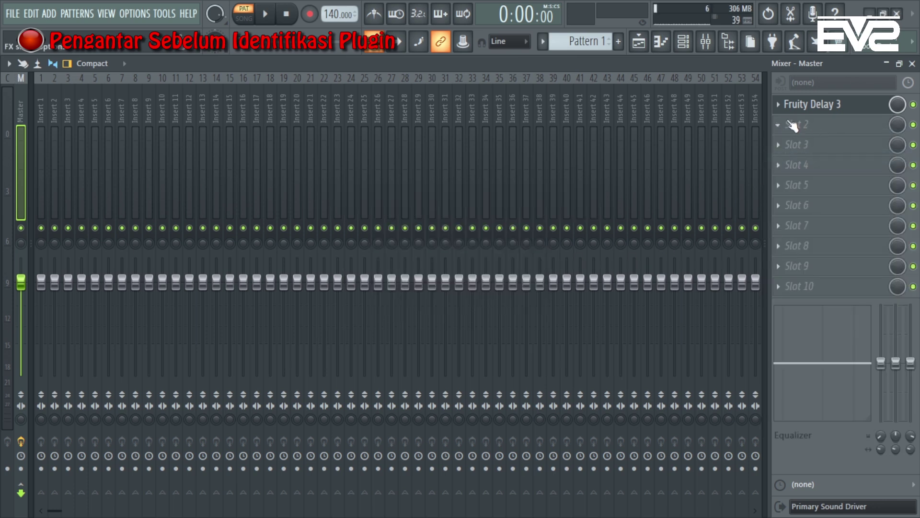
pyautogui.click(782, 105)
pyautogui.click(807, 138)
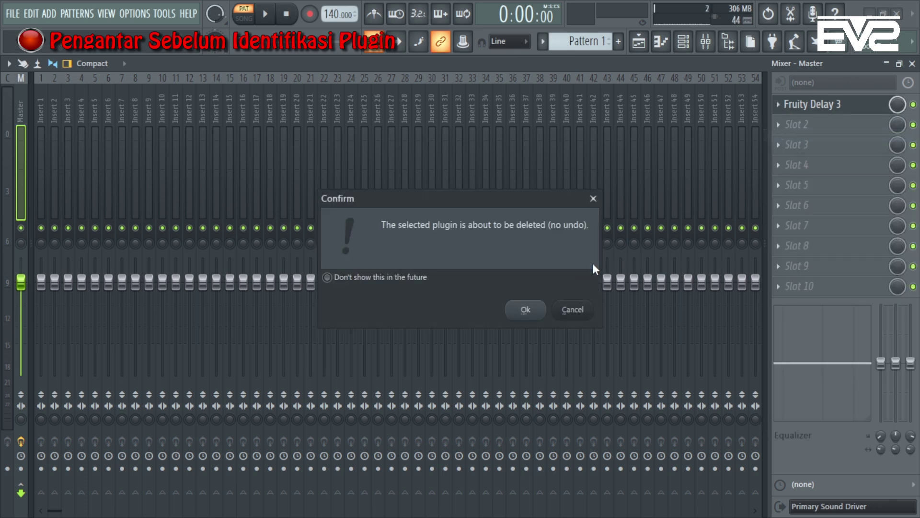
pyautogui.click(526, 310)
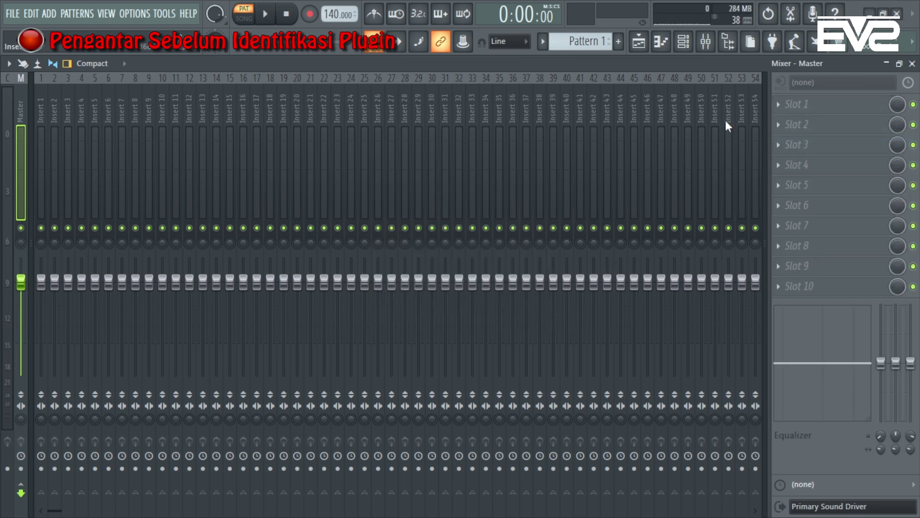
# Return to the playlist, open the 3x Osc channel from the channel rack and reposition its window slightly
pyautogui.click(662, 46)
pyautogui.click(683, 43)
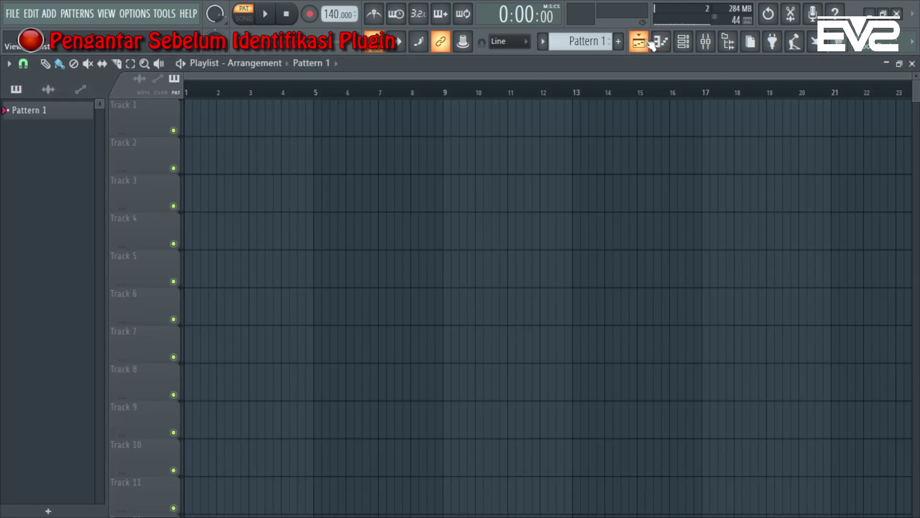
pyautogui.click(684, 43)
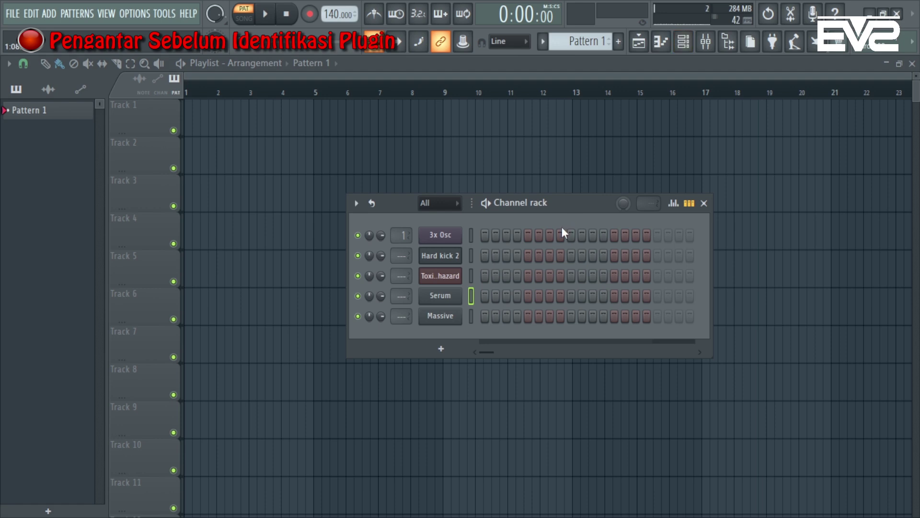
pyautogui.click(447, 236)
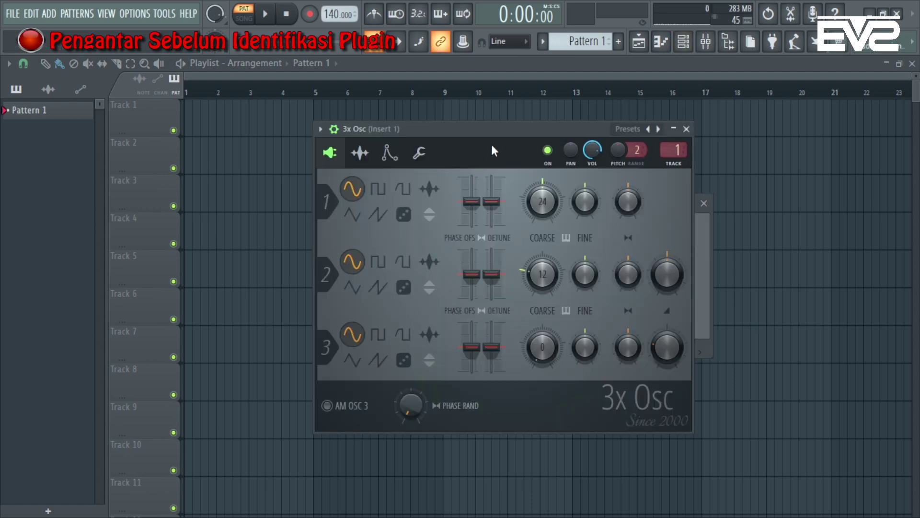
pyautogui.click(706, 245)
pyautogui.moveTo(591, 206); pyautogui.dragTo(557, 192)
pyautogui.click(544, 133)
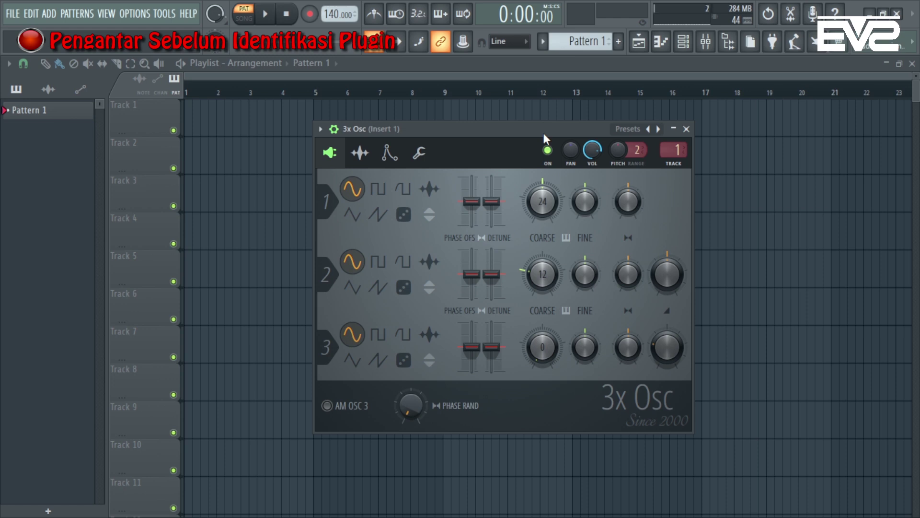
pyautogui.moveTo(489, 133); pyautogui.dragTo(484, 121)
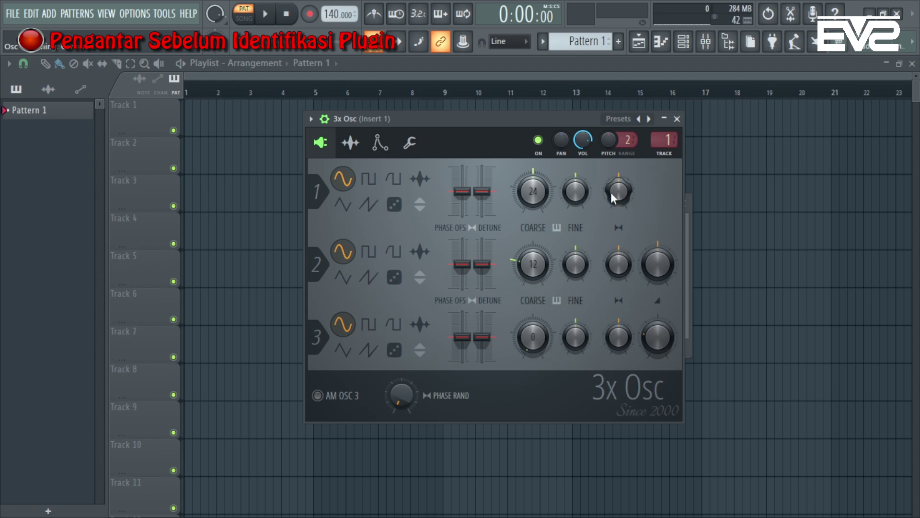
# View the list of 3x Osc presets without choosing one and move the plugin window slightly
pyautogui.click(618, 119)
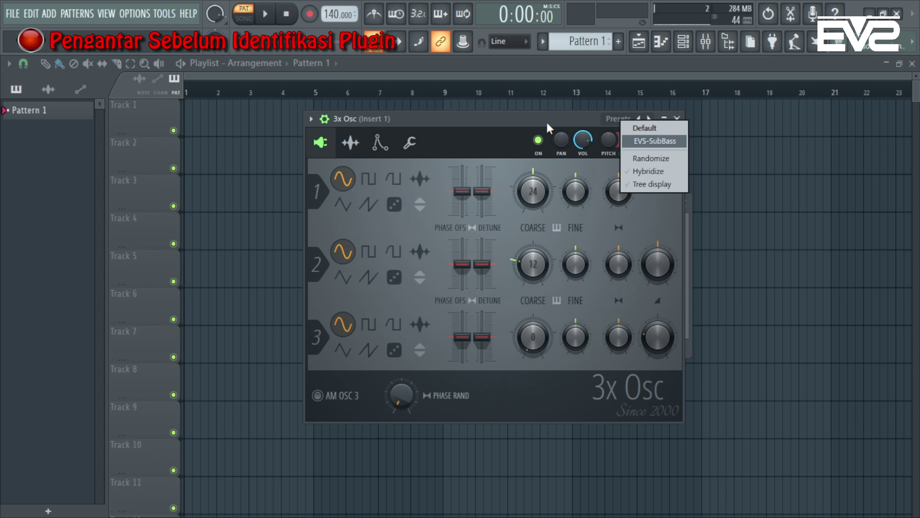
pyautogui.press('Escape')
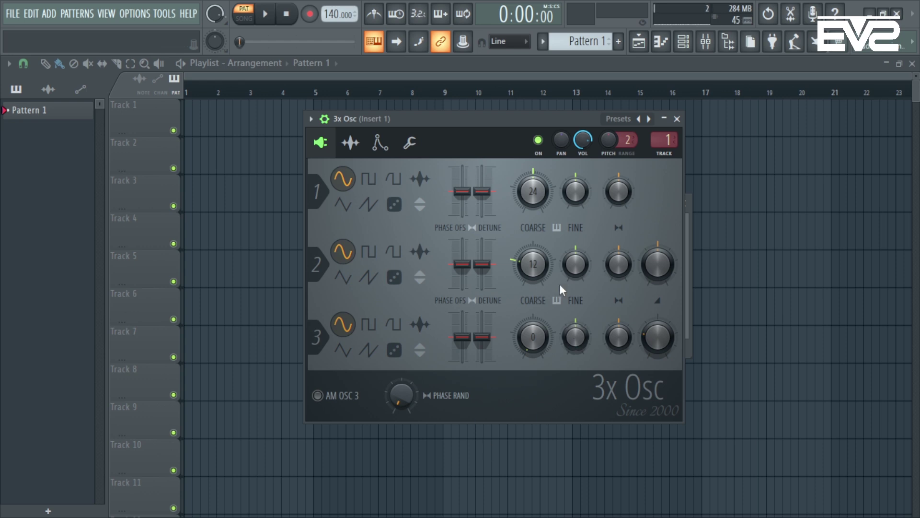
pyautogui.moveTo(542, 123); pyautogui.dragTo(561, 125)
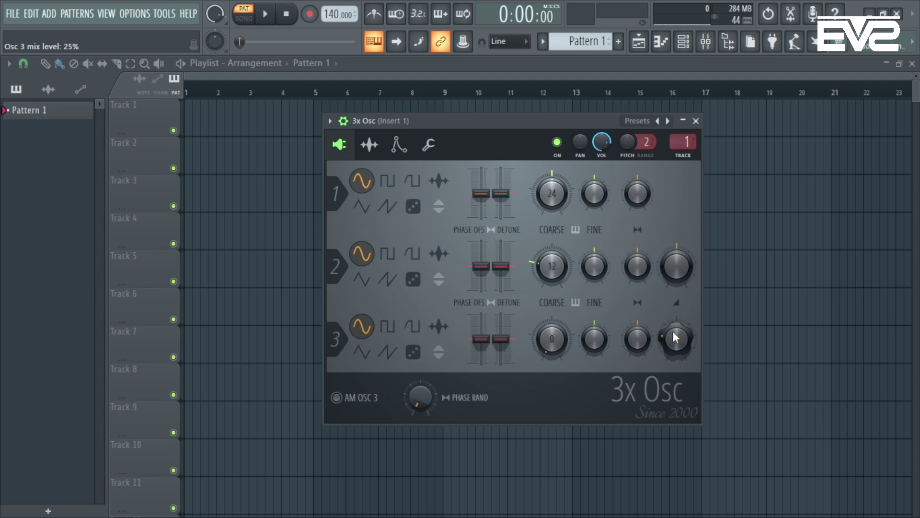
# Play a C5 test note and look through 3x Osc's sample and envelope settings, returning to the oscillator page
pyautogui.press('z')
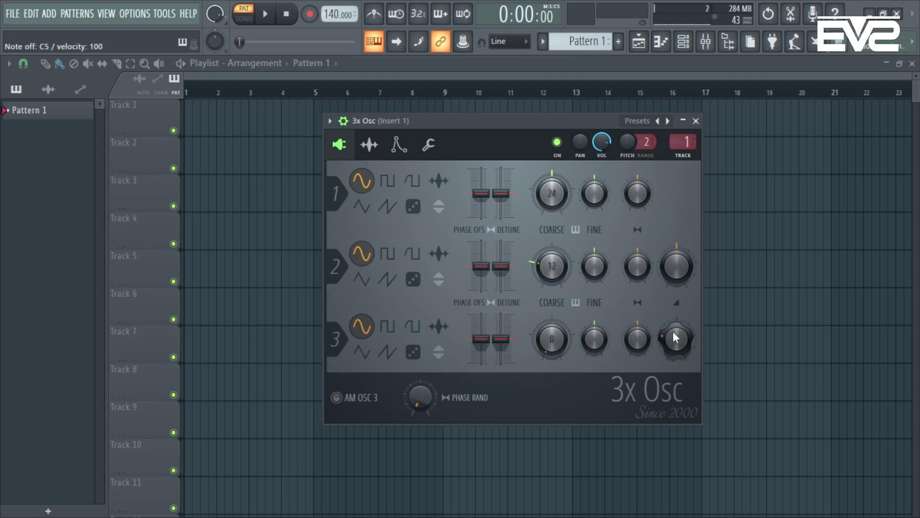
pyautogui.click(370, 145)
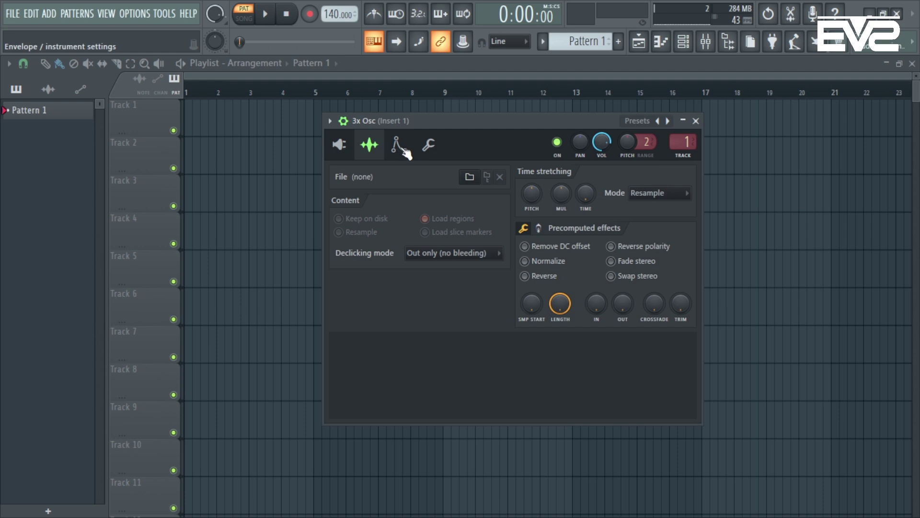
pyautogui.click(400, 146)
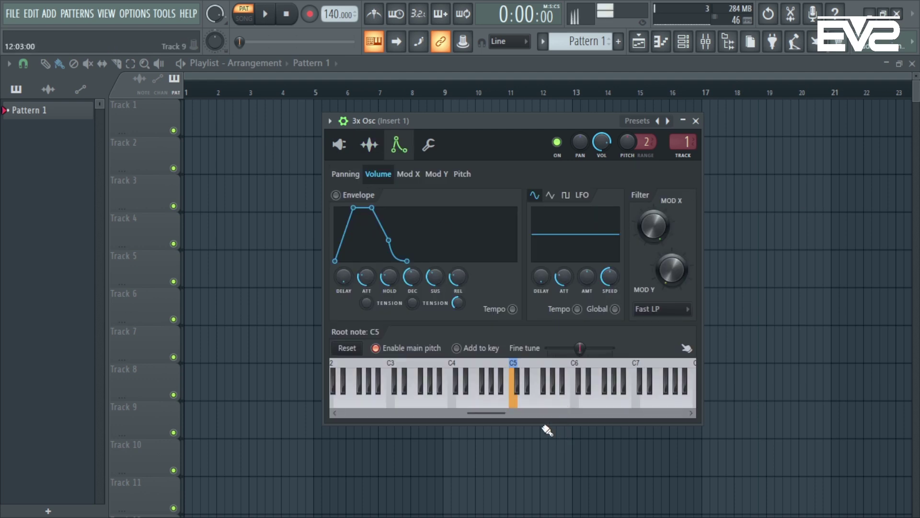
pyautogui.click(344, 150)
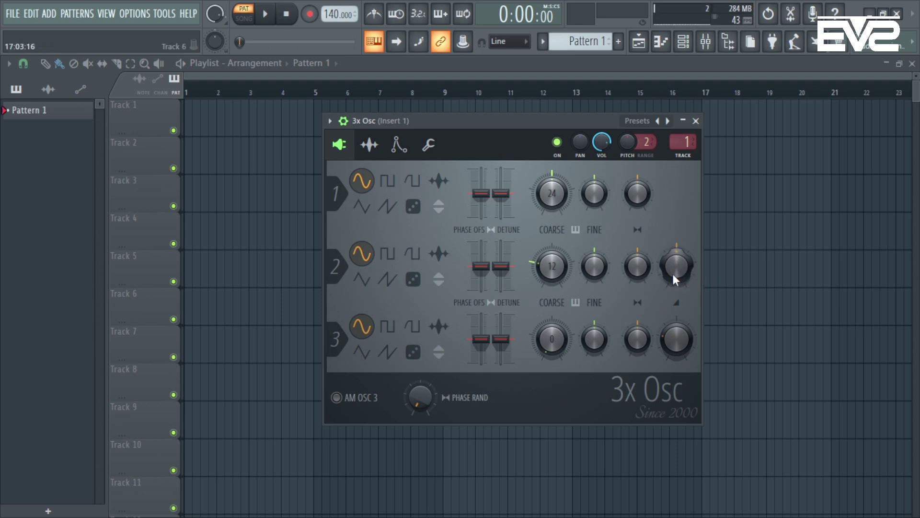
# Lower the mix levels of oscillators 2 and 3 to minimum and play C5 to hear oscillator 1 alone
pyautogui.moveTo(674, 269); pyautogui.dragTo(673, 293)
pyautogui.moveTo(674, 338); pyautogui.dragTo(673, 352)
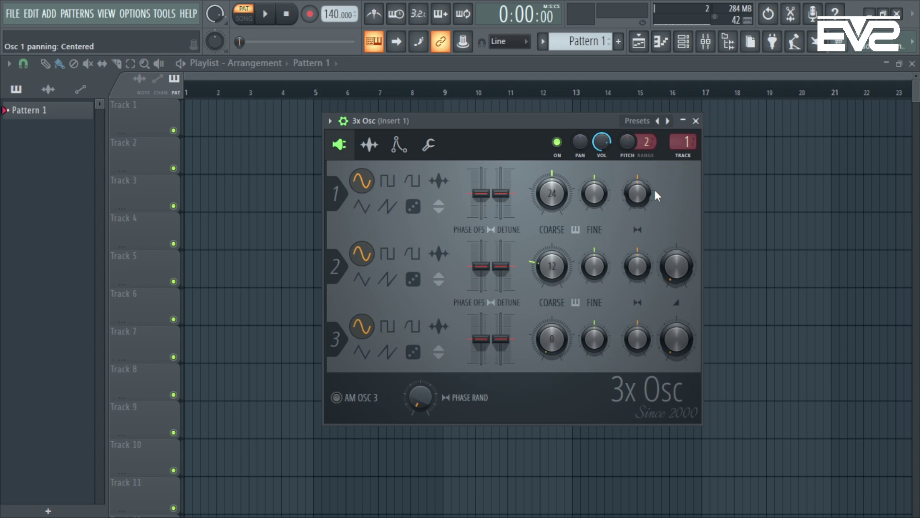
pyautogui.press('z')
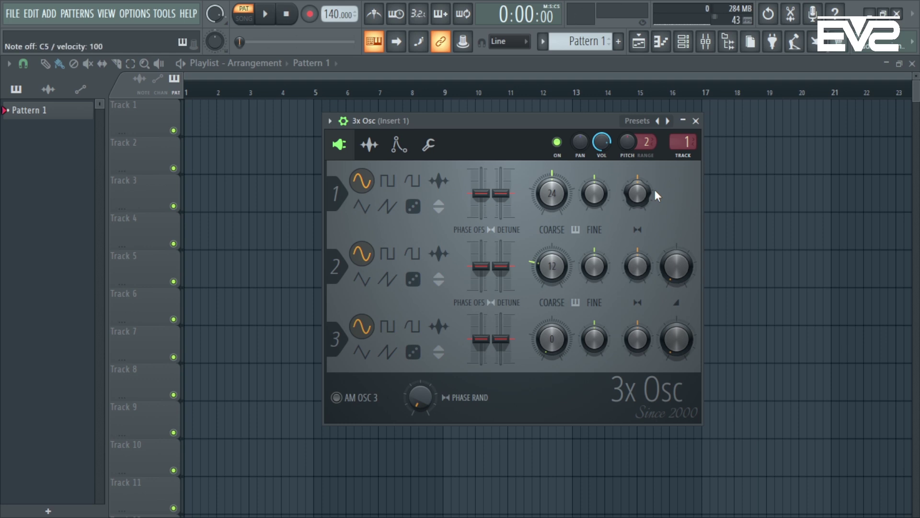
pyautogui.press('z')
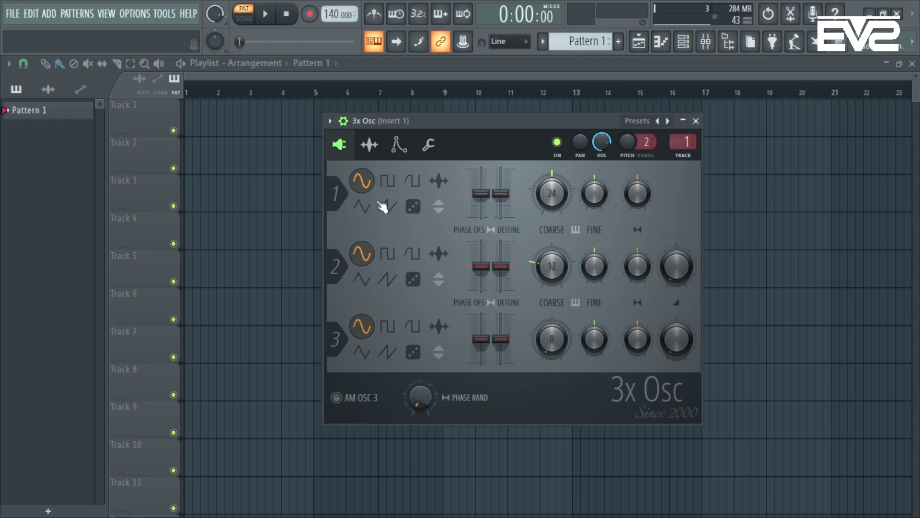
# Audition the square and rounded saw waveforms on oscillator 1 by playing C5 with each
pyautogui.click(390, 184)
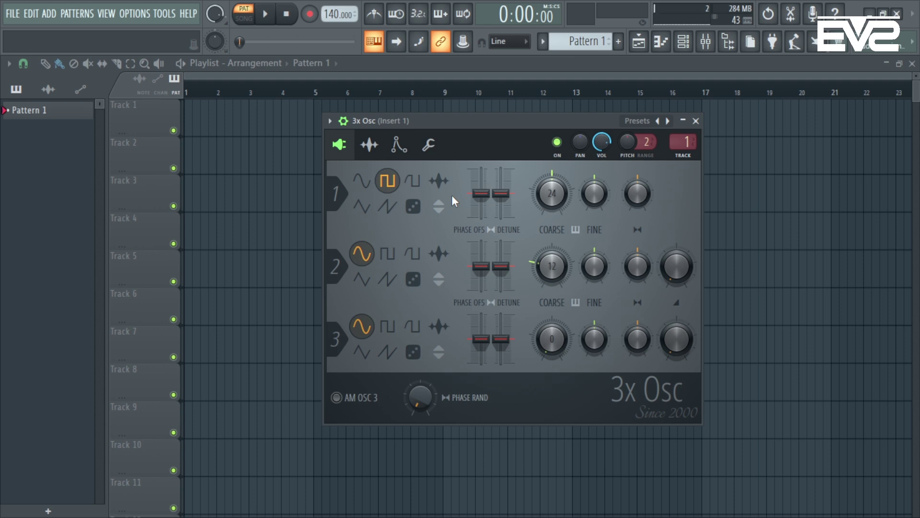
pyautogui.press('q')
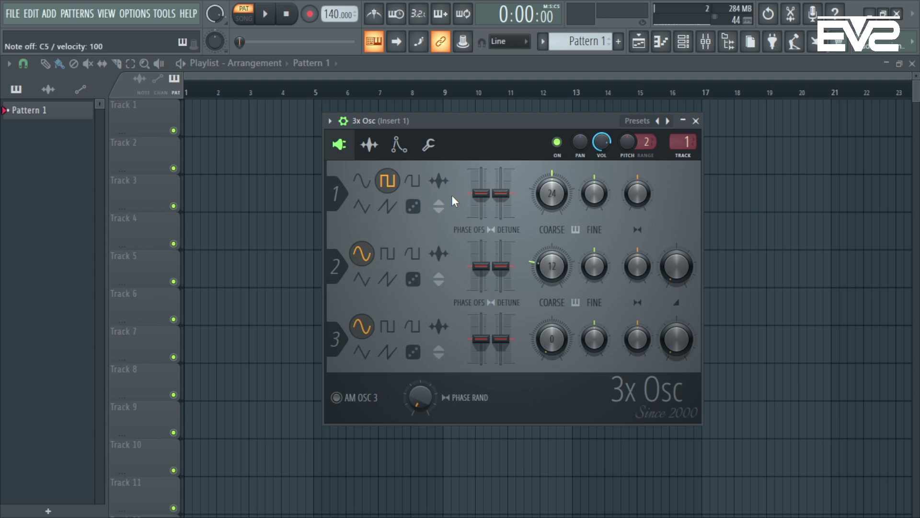
pyautogui.press('q')
pyautogui.click(415, 183)
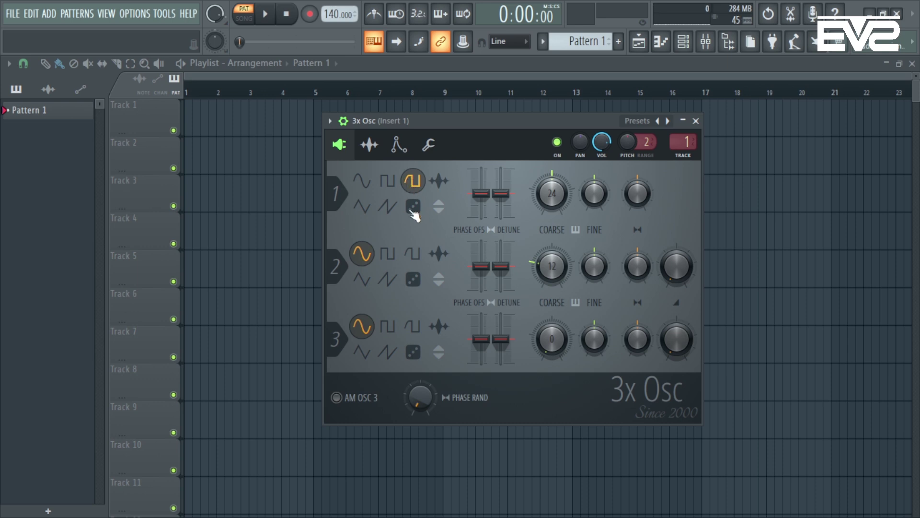
pyautogui.press('q')
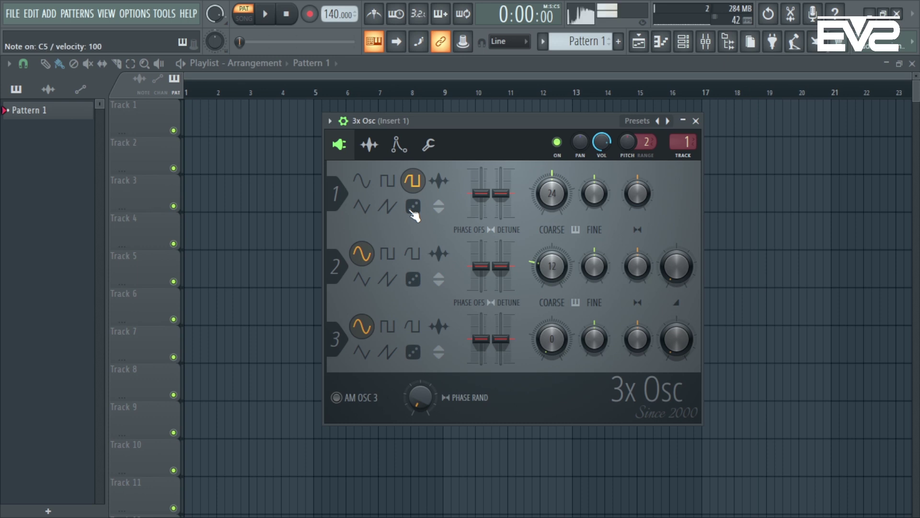
# Compare the square and rounded saw waveforms on oscillator 1 once more and switch it to the triangle waveform
pyautogui.click(387, 180)
pyautogui.press('q')
pyautogui.click(414, 181)
pyautogui.press('q')
pyautogui.click(363, 207)
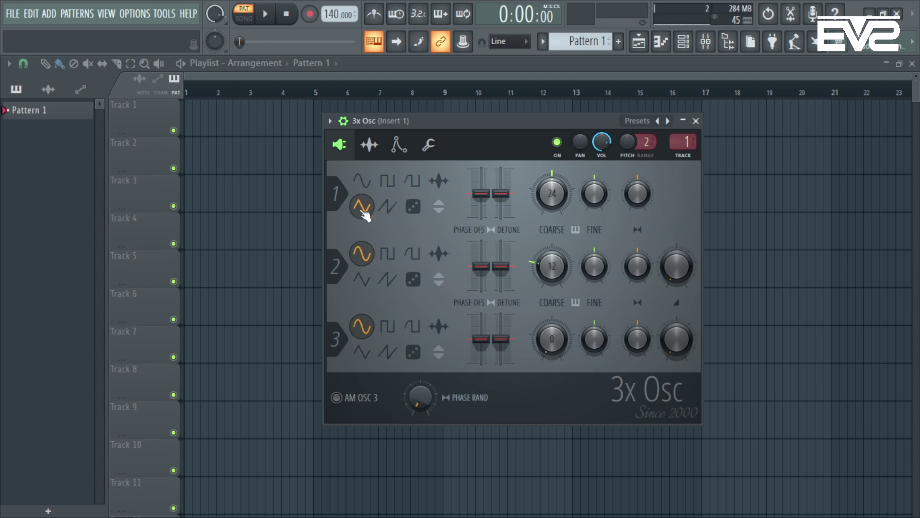
# Audition the triangle and saw waveforms on oscillator 1 by playing C5 with each
pyautogui.press('z')
pyautogui.press('z')
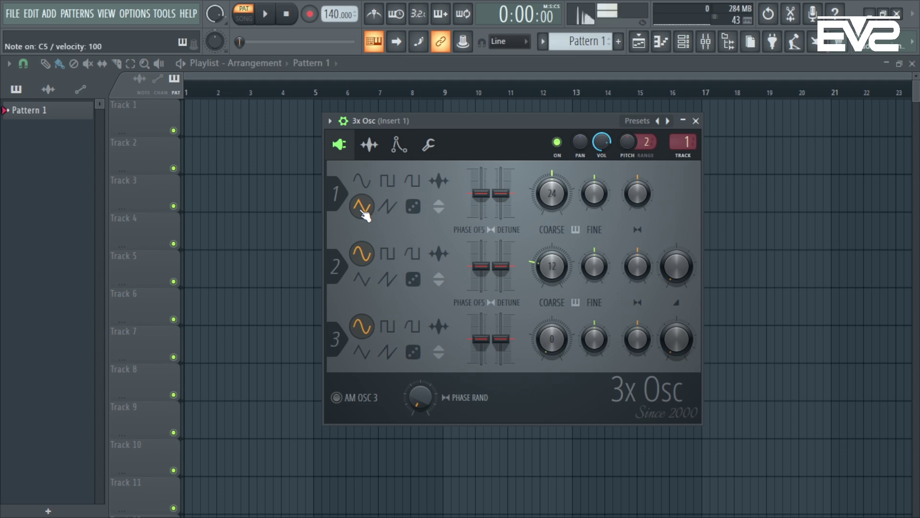
pyautogui.press('z')
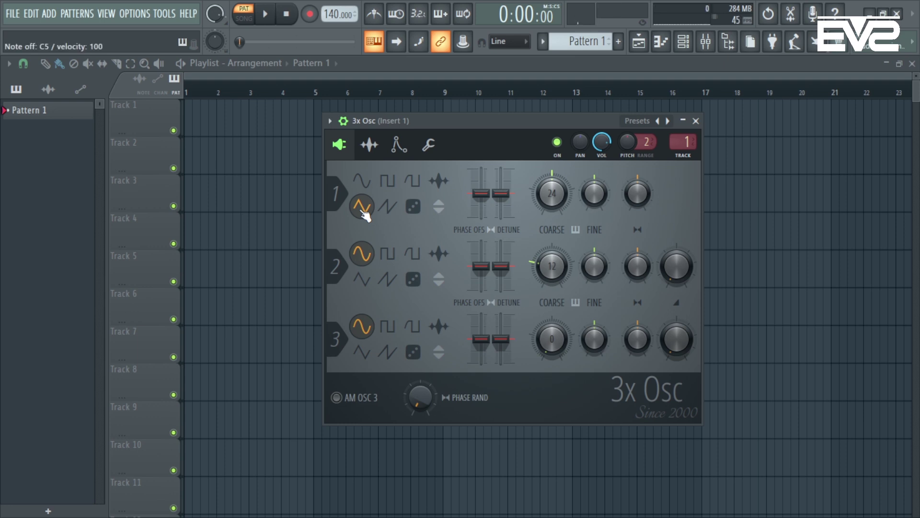
pyautogui.click(387, 209)
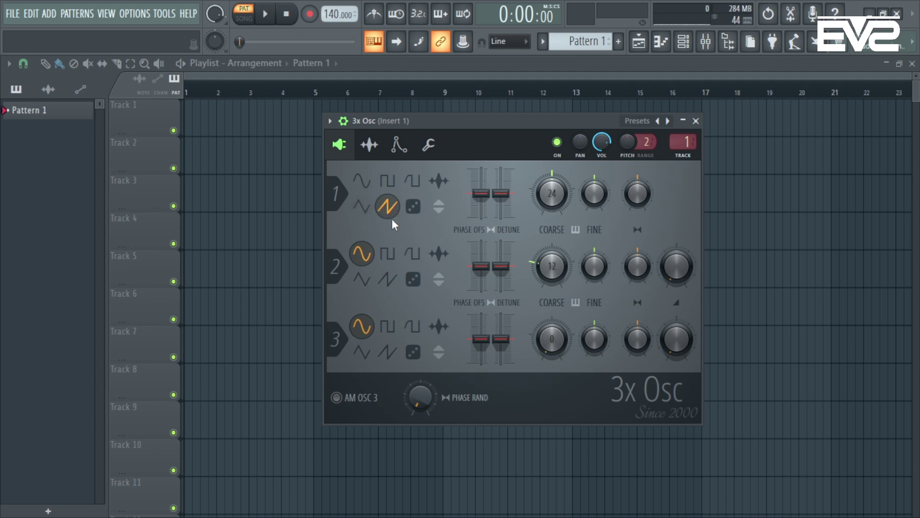
pyautogui.press('z')
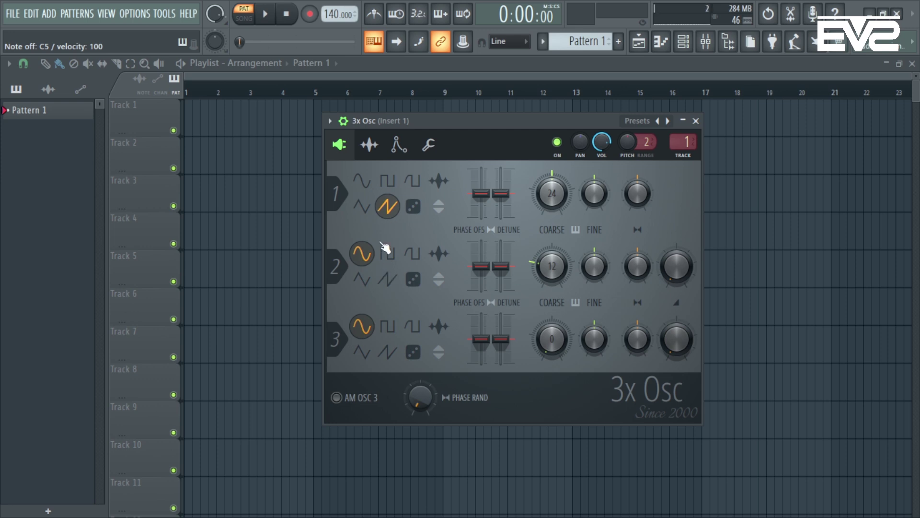
# Cycle oscillator 1 through the square, sine, triangle and saw waveforms, switch it to noise and play C5
pyautogui.click(387, 181)
pyautogui.click(362, 181)
pyautogui.click(362, 206)
pyautogui.click(387, 206)
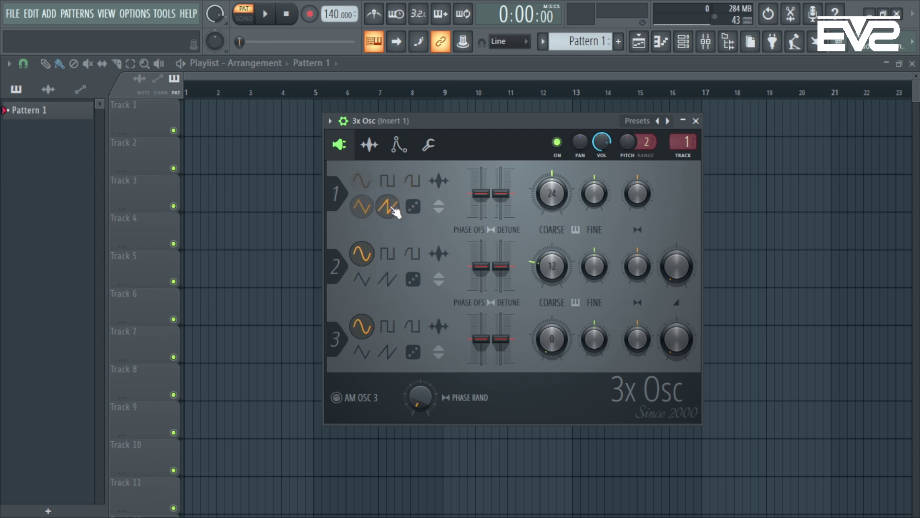
pyautogui.click(413, 206)
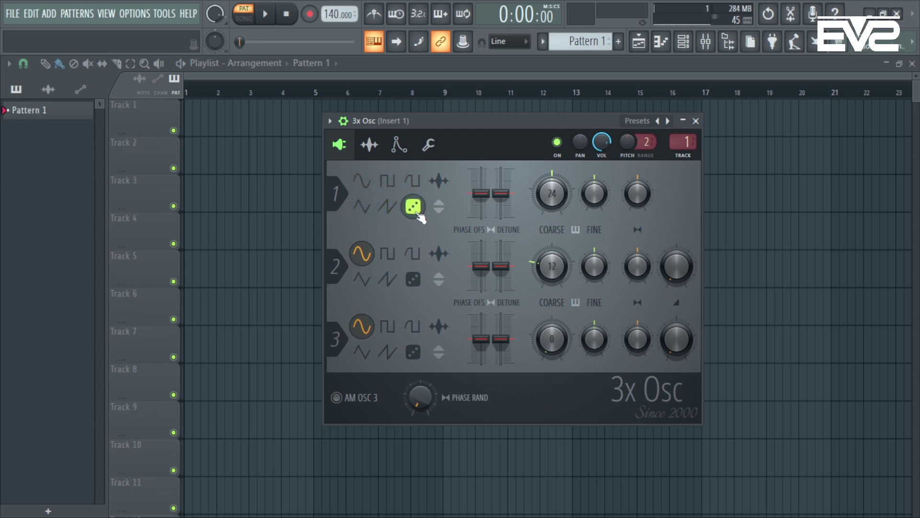
pyautogui.press('z')
# Toggle oscillator 1's inversion on and off, and view the custom waveform's sound file browser without loading a file
pyautogui.click(438, 206)
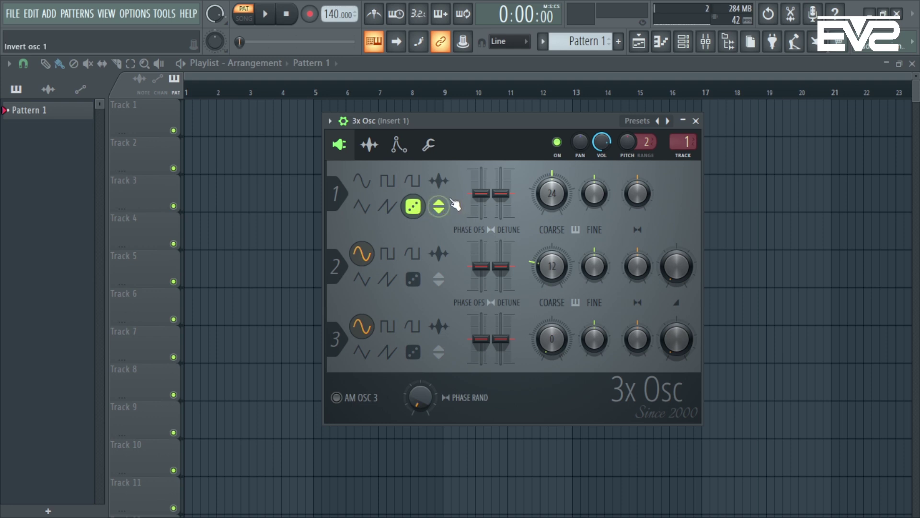
pyautogui.click(438, 206)
pyautogui.click(439, 184)
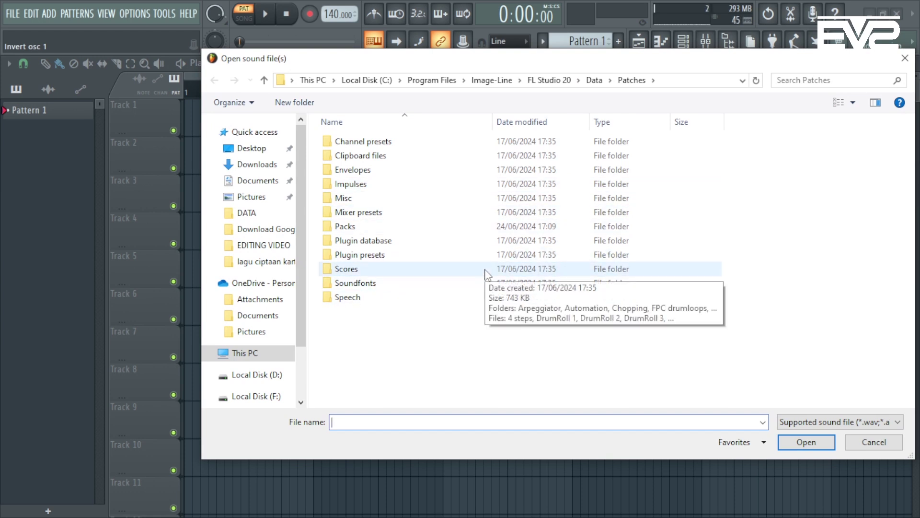
pyautogui.click(874, 444)
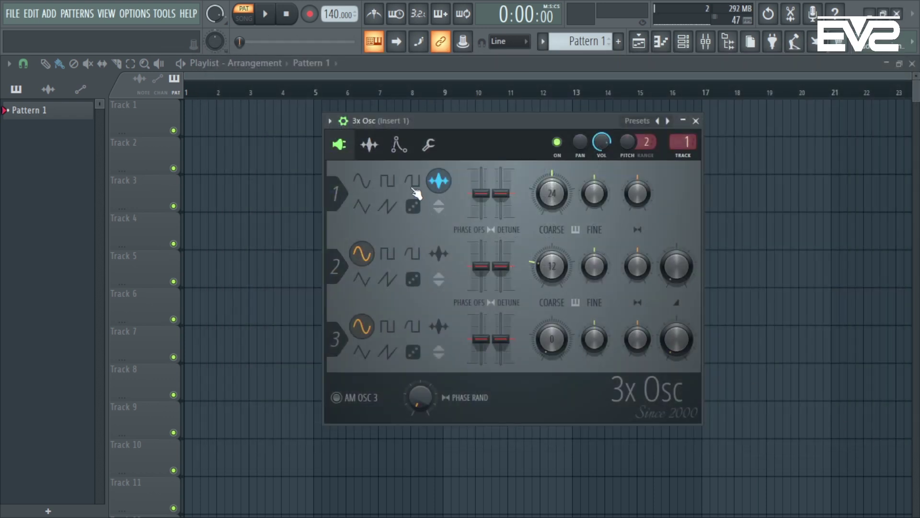
# Step oscillator 1 through the square, rounded saw, triangle and saw waveforms, return it to sine and raise its phase offset slightly
pyautogui.click(361, 181)
pyautogui.click(387, 180)
pyautogui.click(355, 182)
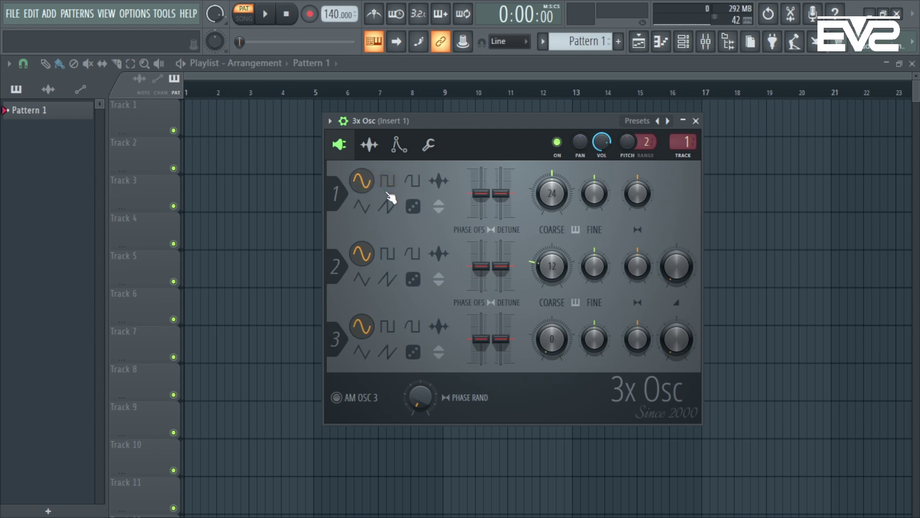
pyautogui.click(389, 182)
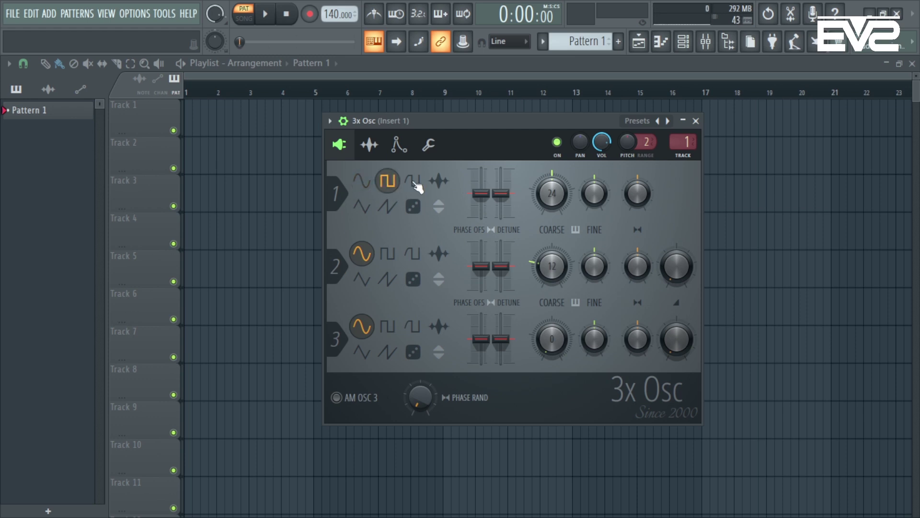
pyautogui.click(416, 185)
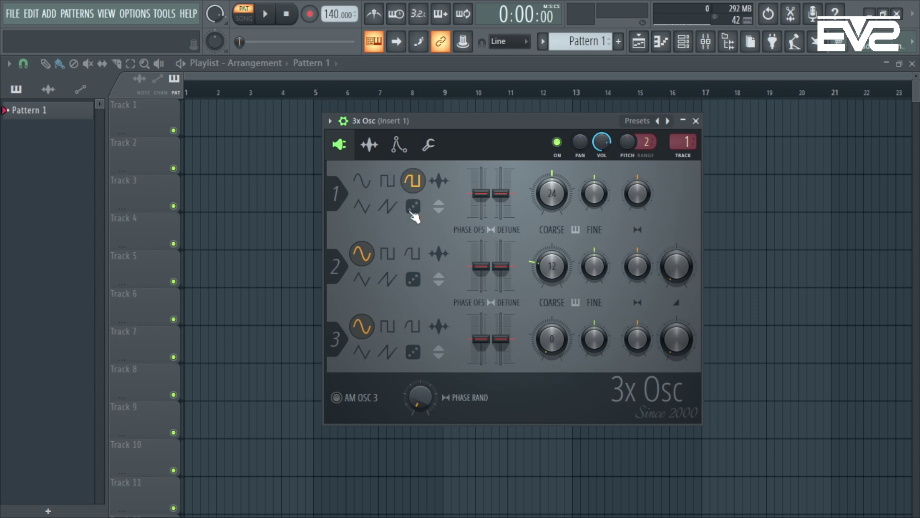
pyautogui.click(363, 211)
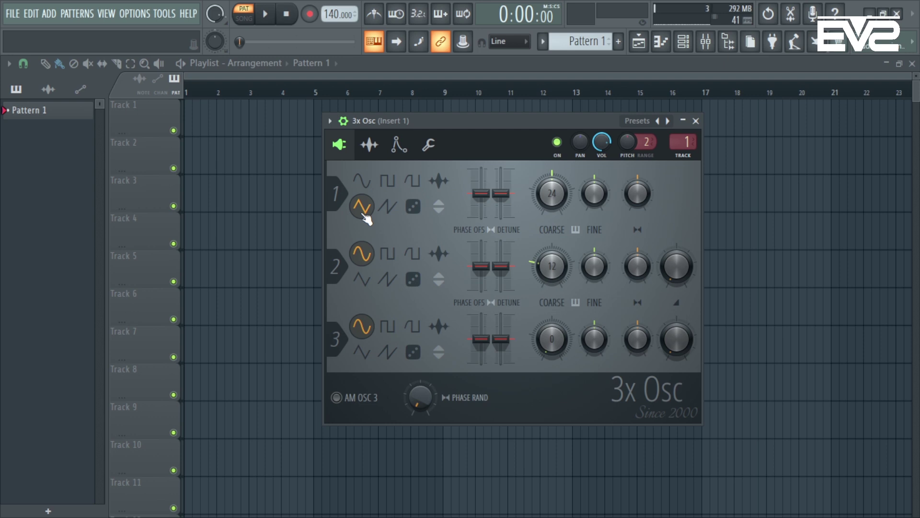
pyautogui.click(392, 211)
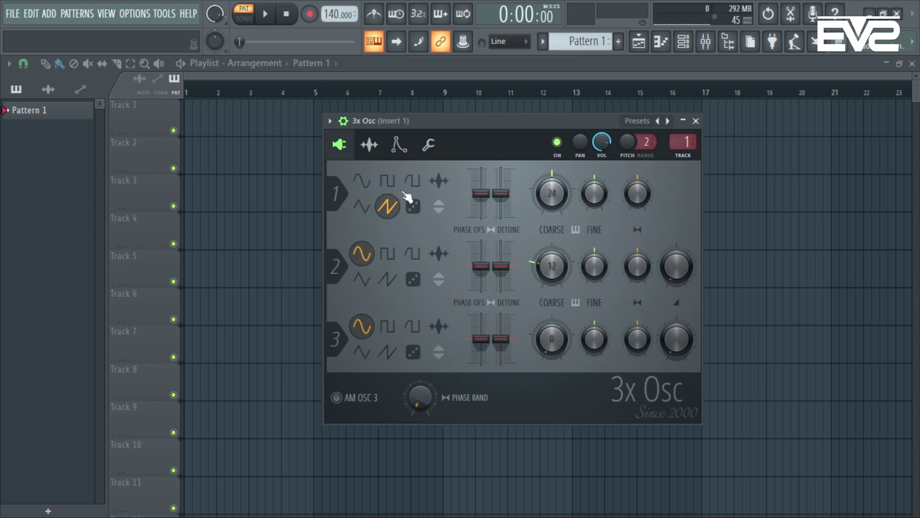
pyautogui.click(370, 185)
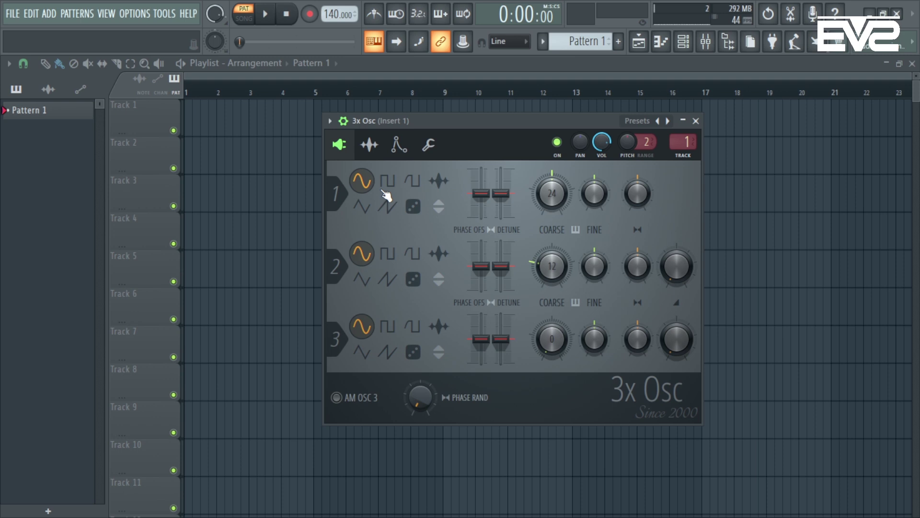
pyautogui.moveTo(481, 194); pyautogui.dragTo(482, 192)
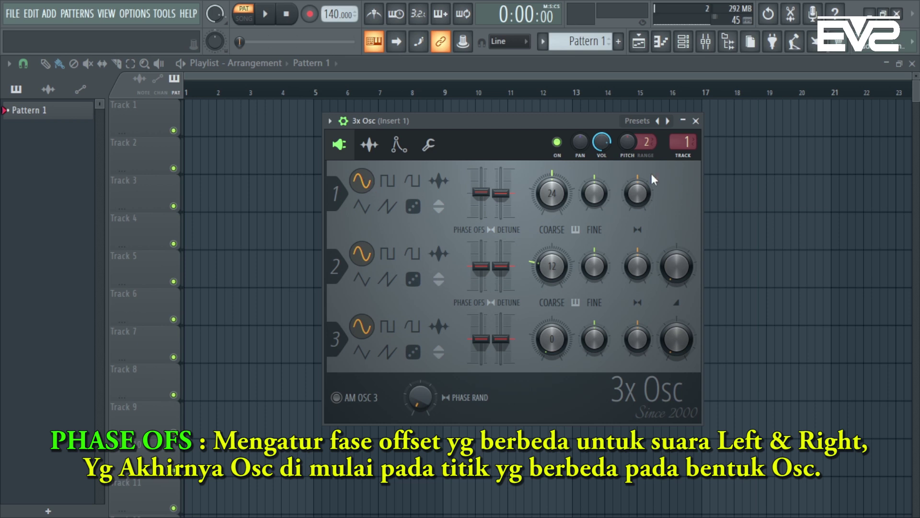
# Open the 3x Osc channel's piano roll and load the score file EVS-Bass CH into it
pyautogui.click(684, 48)
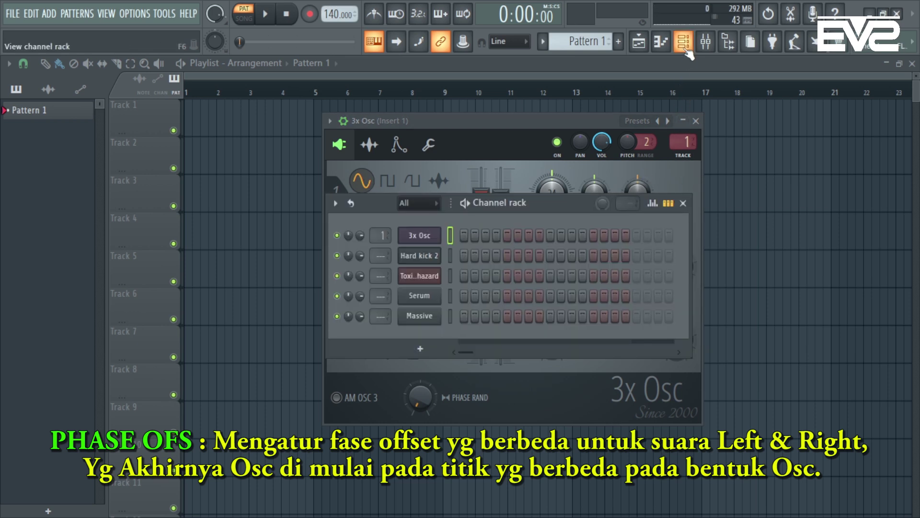
pyautogui.rightClick(419, 234)
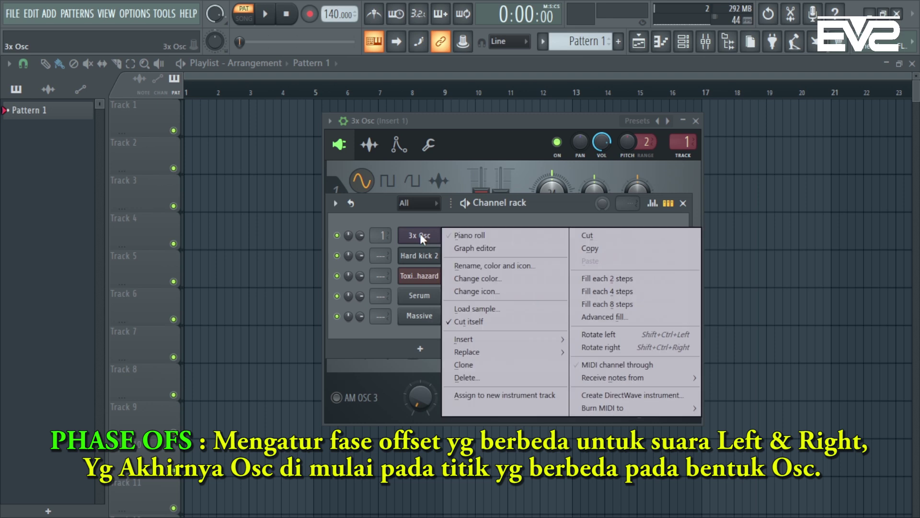
pyautogui.click(456, 235)
pyautogui.click(183, 80)
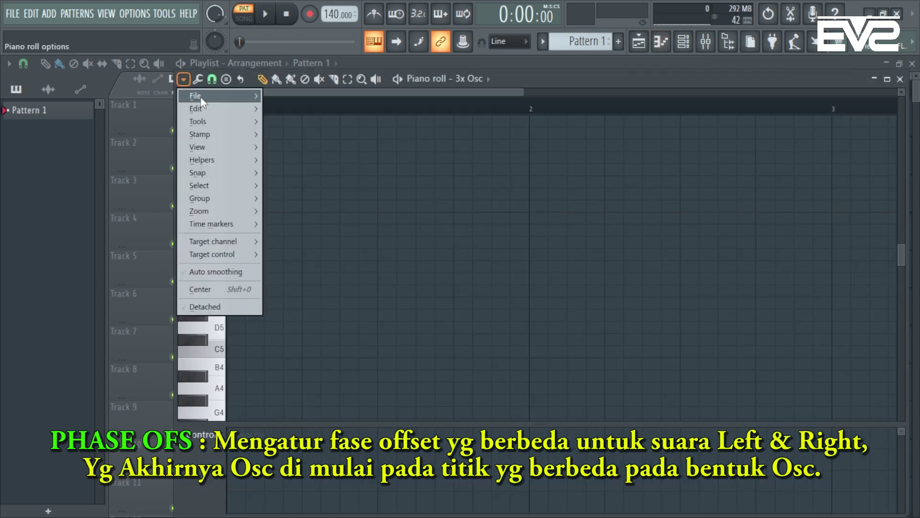
pyautogui.moveTo(201, 97)
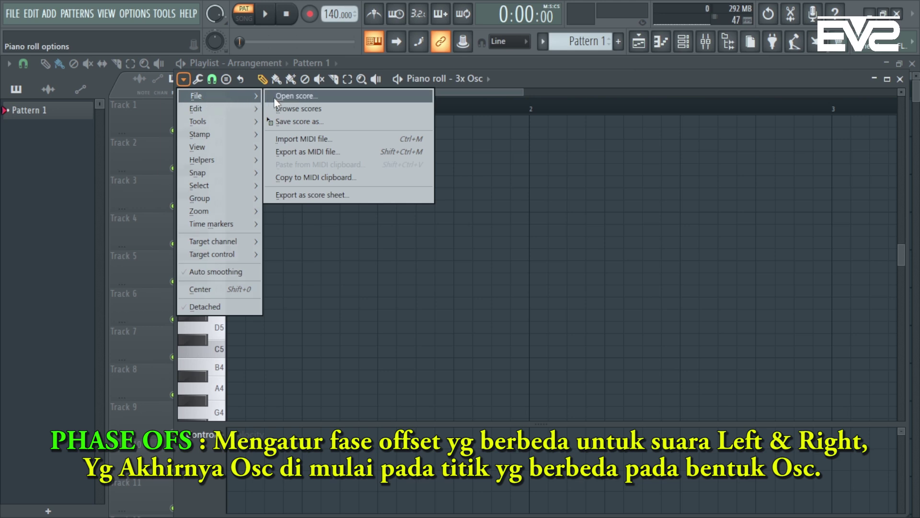
pyautogui.click(294, 96)
pyautogui.click(338, 141)
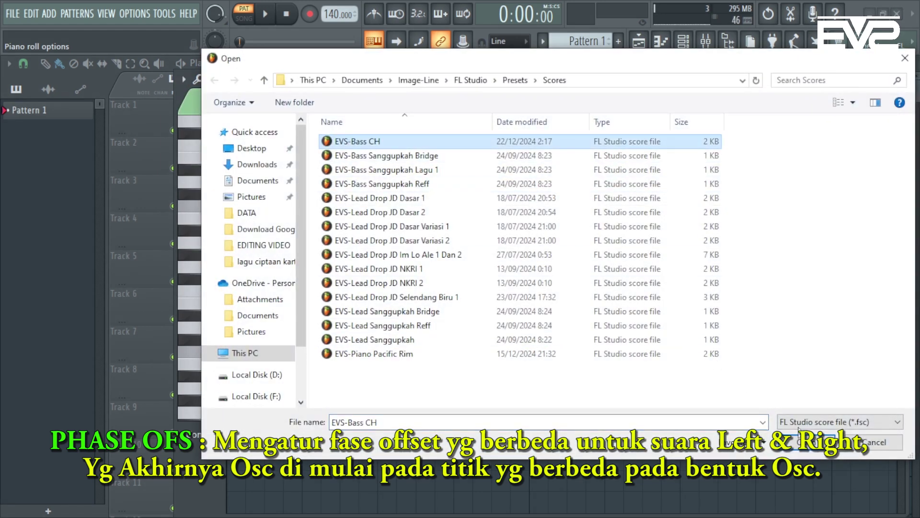
pyautogui.click(793, 441)
# Delete all notes in bars 2 to 4 and play back the remaining bar 1 pattern
pyautogui.scroll(-7, 522, 332)
pyautogui.moveTo(738, 344); pyautogui.dragTo(343, 150)
pyautogui.press('Delete')
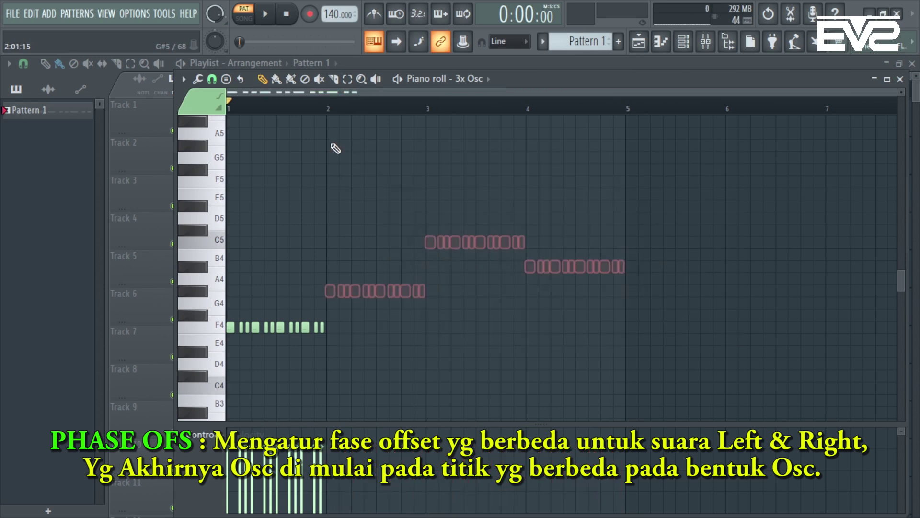
pyautogui.scroll(3, 320, 257)
pyautogui.press('space')
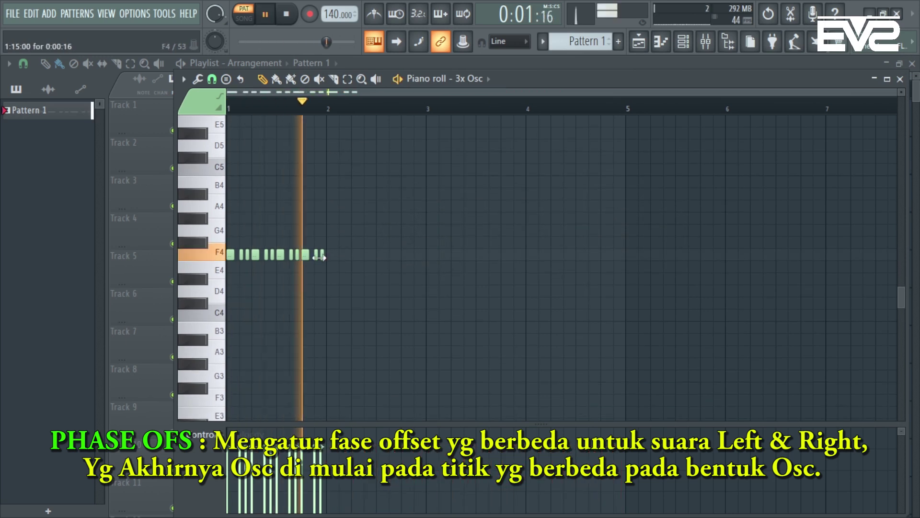
pyautogui.press('space')
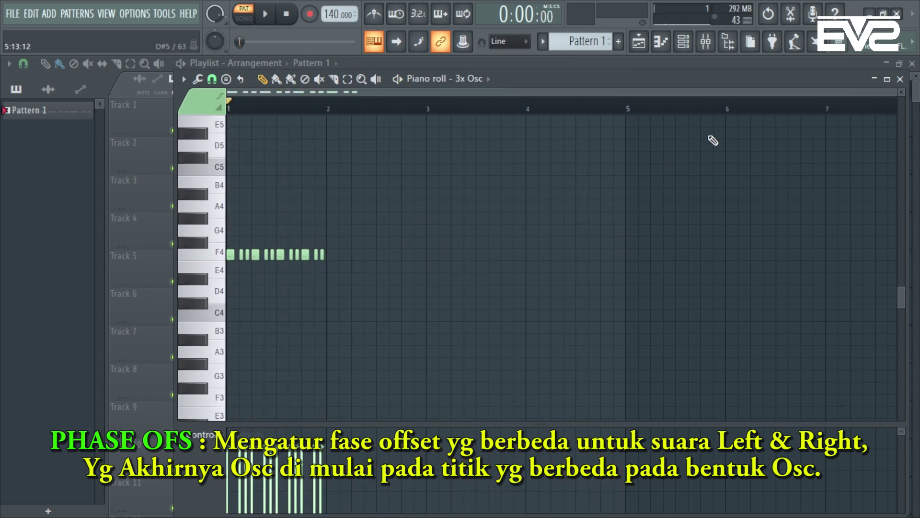
# Transpose all bar 1 notes down five semitones to C4 and play back the pattern
pyautogui.moveTo(382, 280); pyautogui.dragTo(210, 192)
pyautogui.hotkey('shift', 'Down')
pyautogui.hotkey('shift', 'Down')
pyautogui.hotkey('shift', 'Down')
pyautogui.hotkey('shift', 'Down')
pyautogui.hotkey('shift', 'Down')
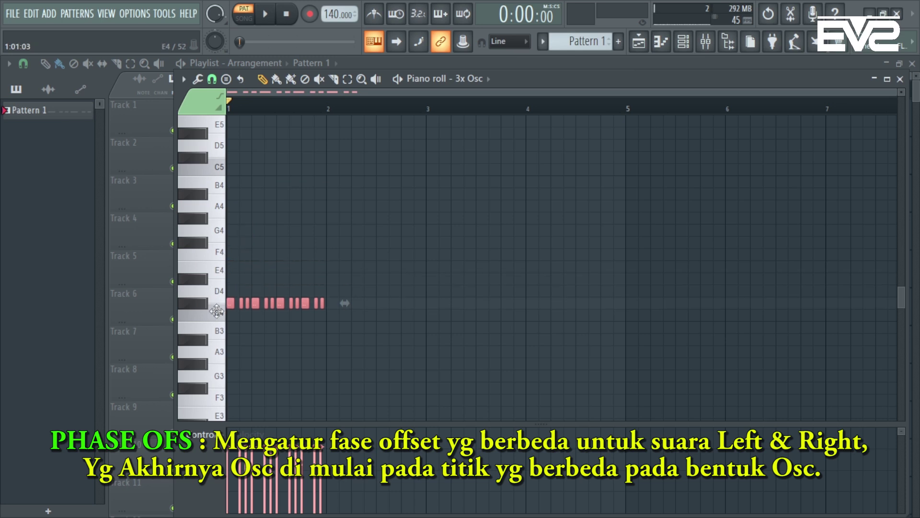
pyautogui.press('space')
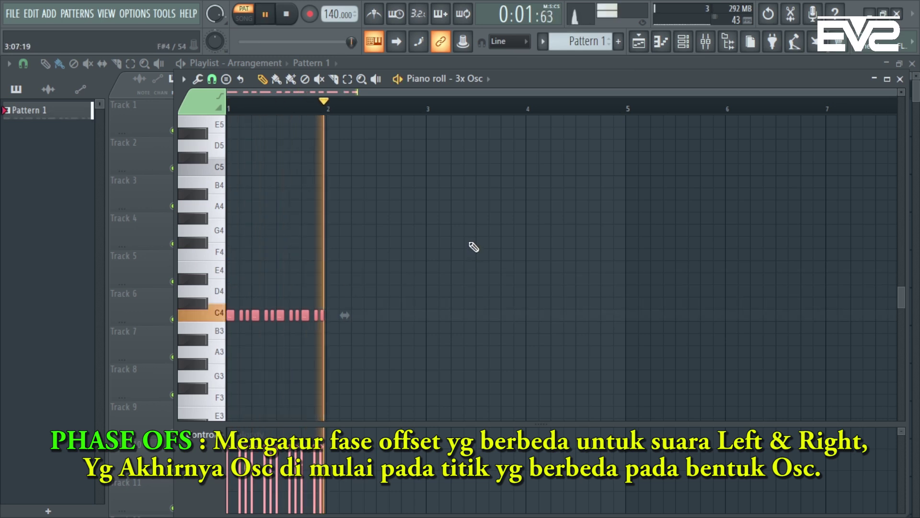
pyautogui.press('space')
# Close the piano roll, reopen the 3x Osc notes from the channel rack and inspect them up close
pyautogui.click(643, 44)
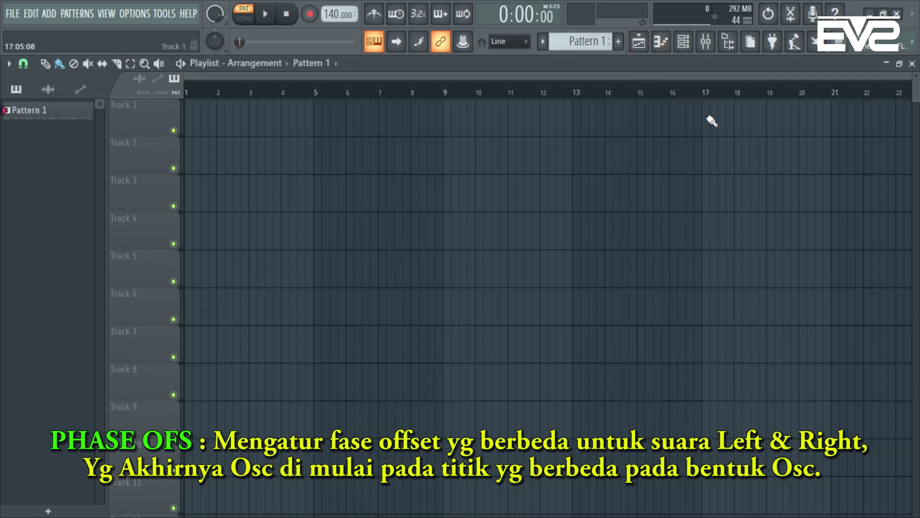
pyautogui.click(685, 43)
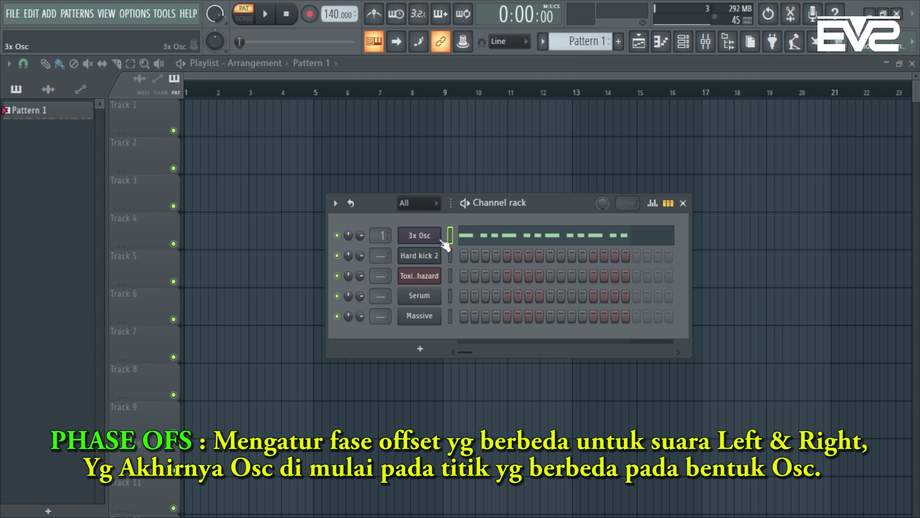
pyautogui.click(475, 244)
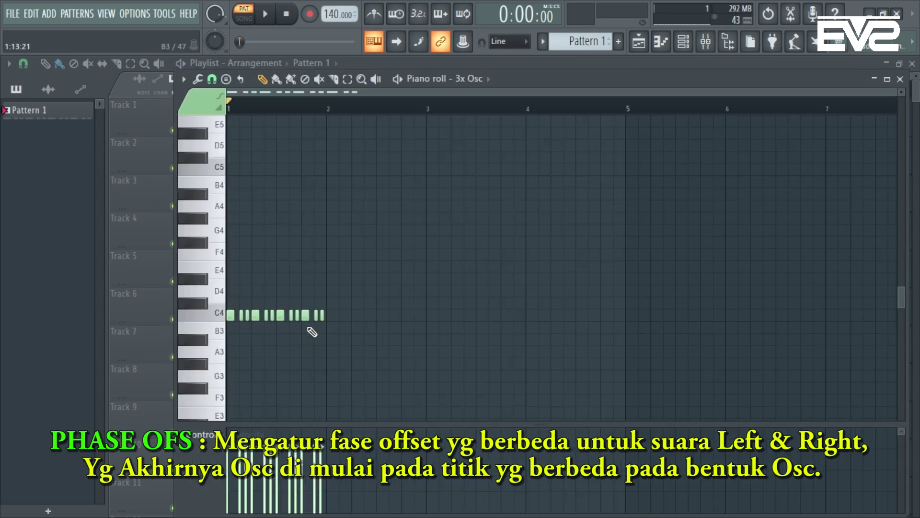
pyautogui.scroll(4, 345, 180)
pyautogui.scroll(4, 302, 245)
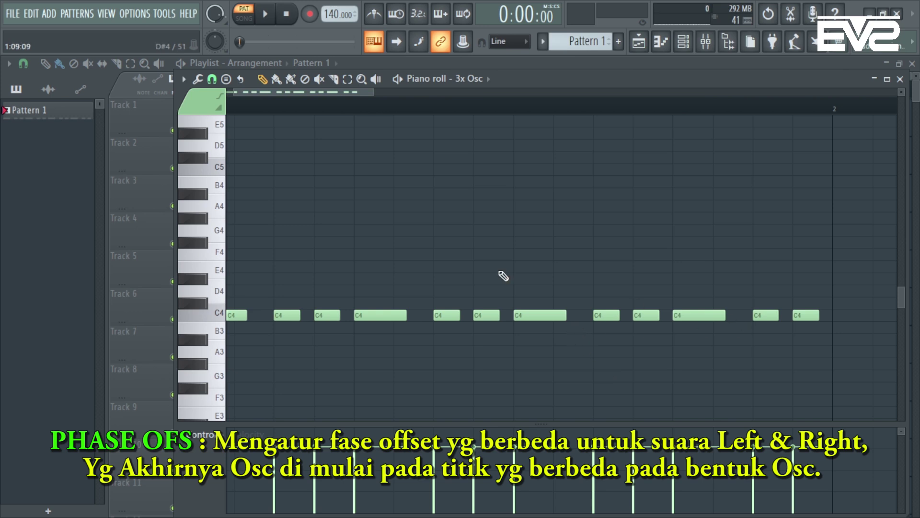
# Set the piano roll's snap to 1/2 step after trying 1/3 step, close the piano roll and show the channel rack
pyautogui.click(212, 79)
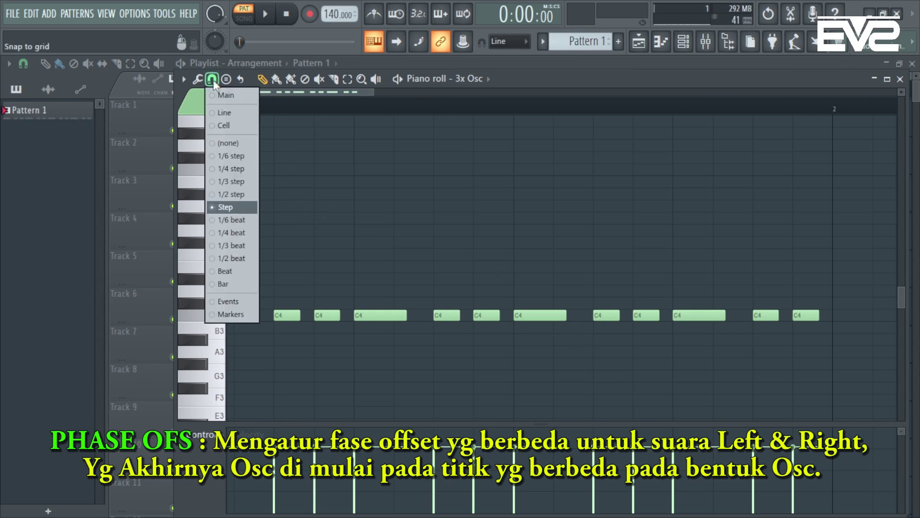
pyautogui.click(230, 182)
pyautogui.scroll(-3, 350, 302)
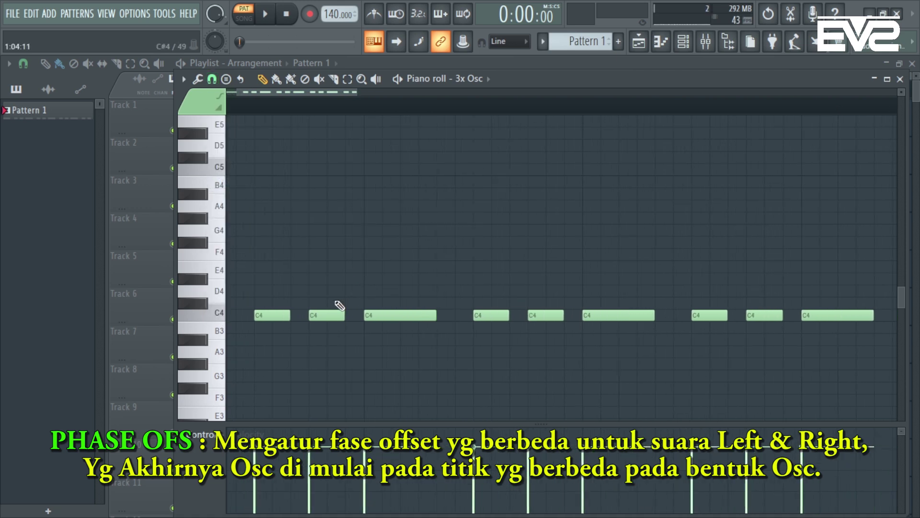
pyautogui.click(211, 79)
pyautogui.click(232, 197)
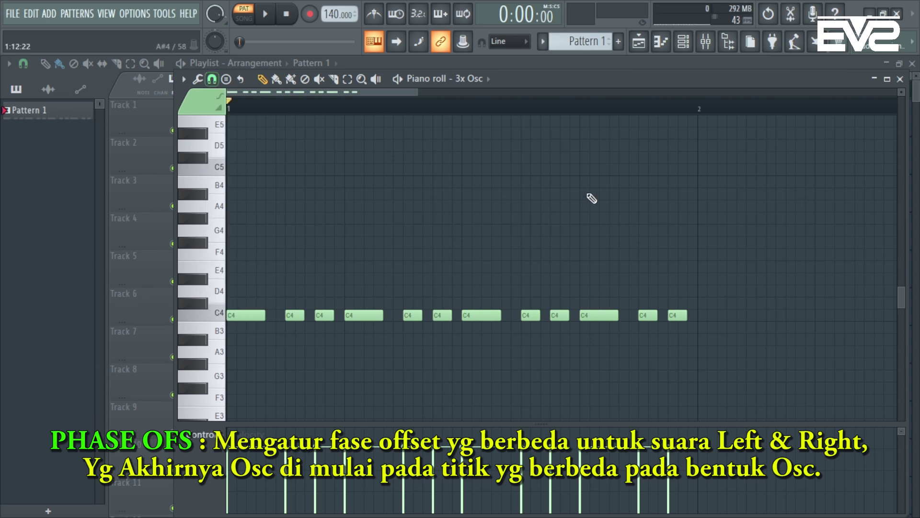
pyautogui.click(662, 48)
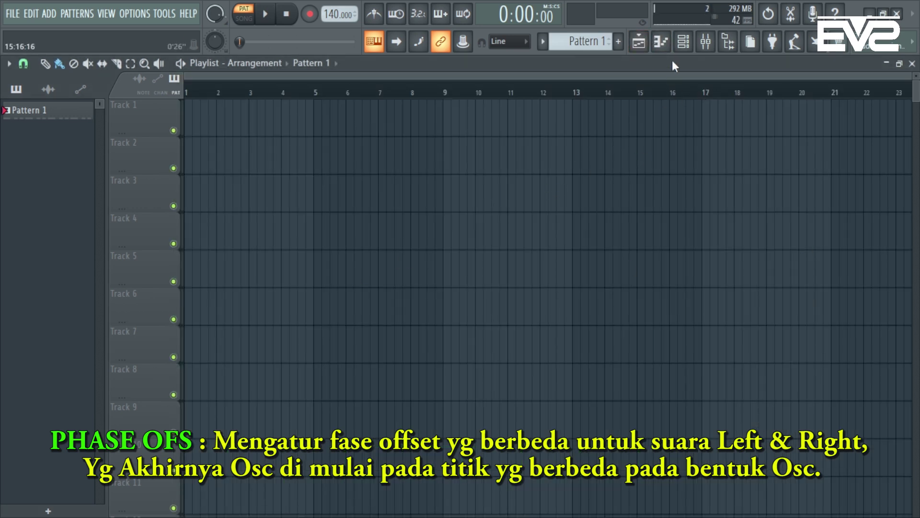
pyautogui.click(684, 44)
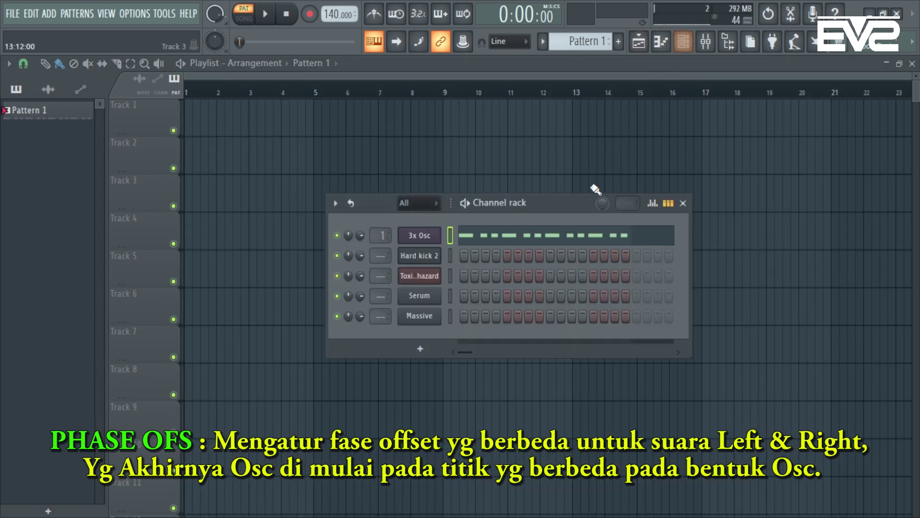
# Open the 3x Osc plugin from the channel rack and set the project tempo to 128 BPM
pyautogui.click(434, 238)
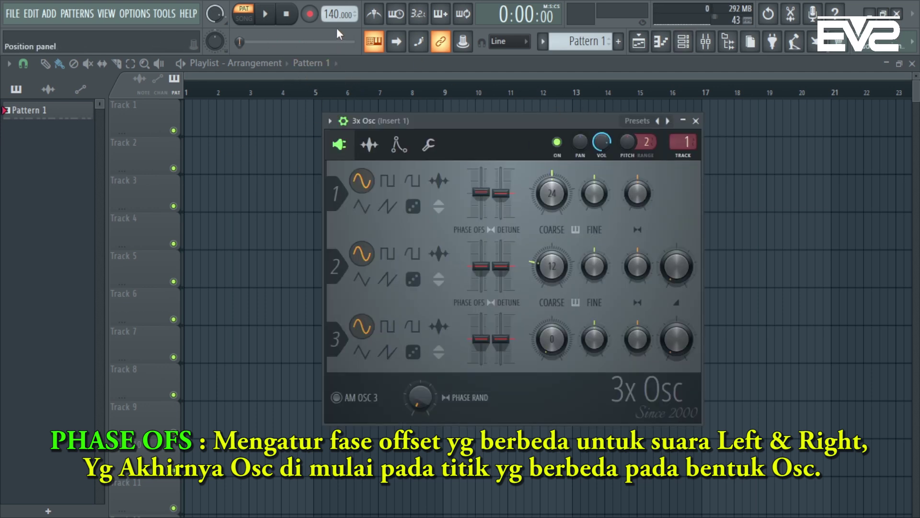
pyautogui.moveTo(339, 15)
pyautogui.mouseDown()
pyautogui.moveTo(339, 36)
pyautogui.moveTo(347, 26)
pyautogui.mouseUp()
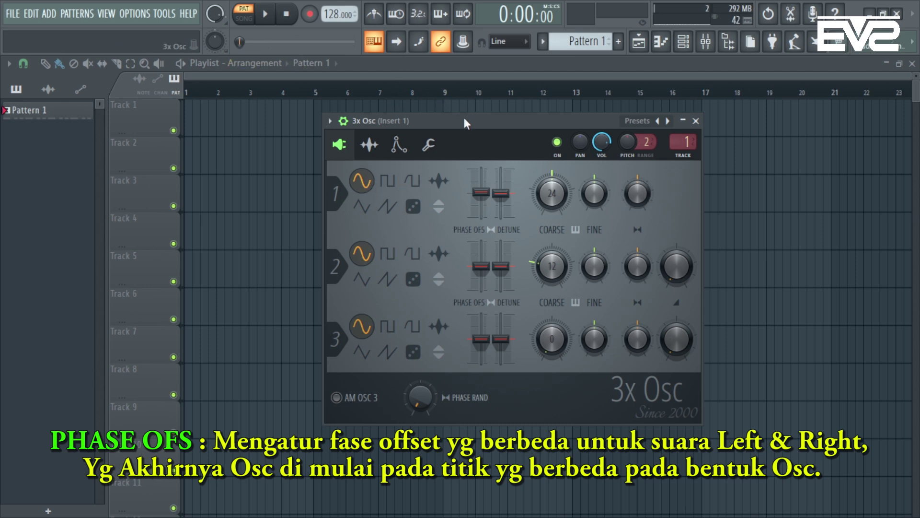
# Play the pattern, raise oscillator 1's stereo phase offset to hear its effect, and reset it to default
pyautogui.press('space')
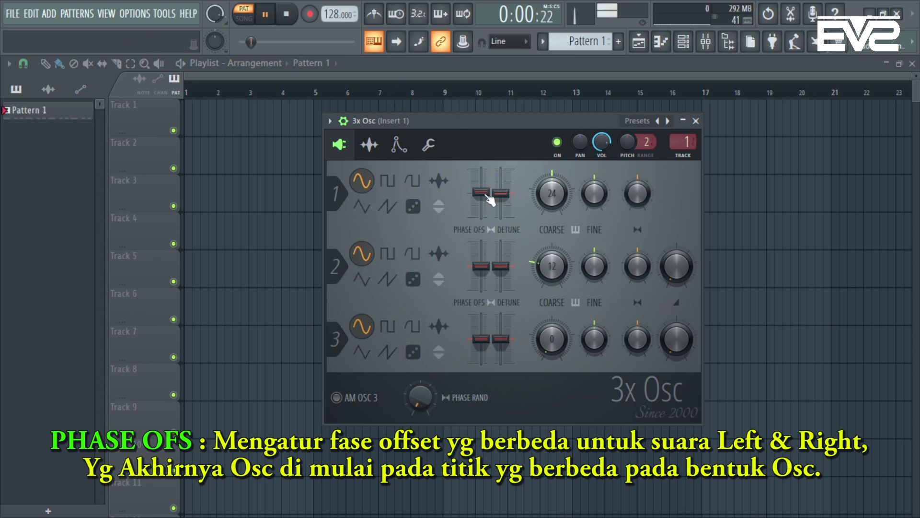
pyautogui.moveTo(486, 202); pyautogui.dragTo(483, 178)
pyautogui.rightClick(482, 176)
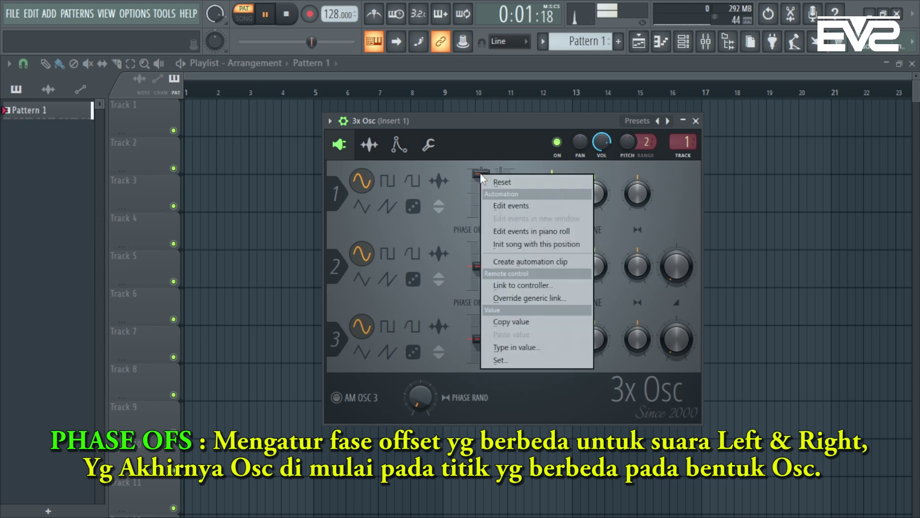
pyautogui.click(494, 182)
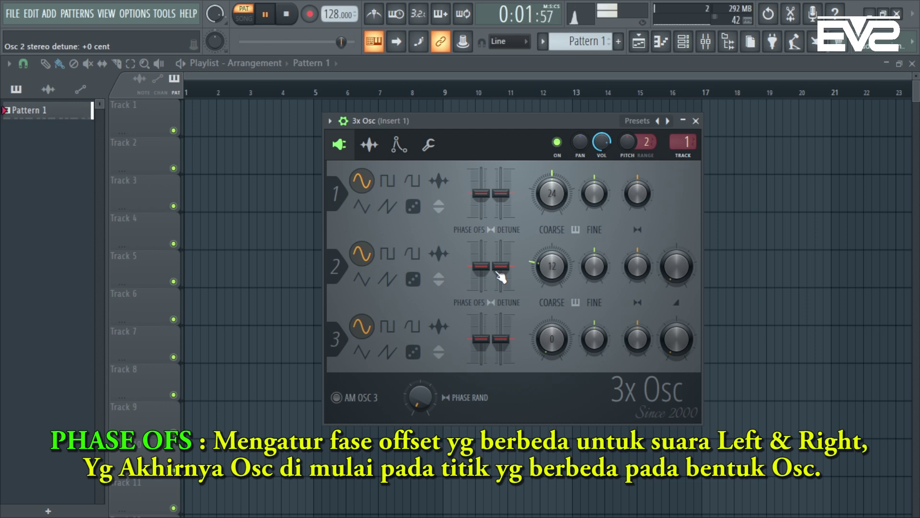
# Lower oscillator 1's stereo phase offset to -9% and -50% during playback, reset it, and stop playback
pyautogui.moveTo(481, 193); pyautogui.dragTo(481, 195)
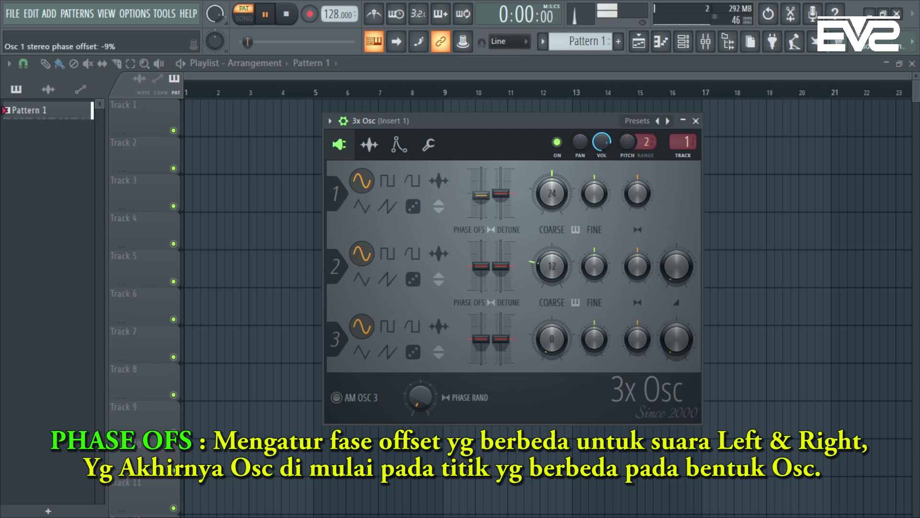
pyautogui.moveTo(480, 195); pyautogui.dragTo(481, 206)
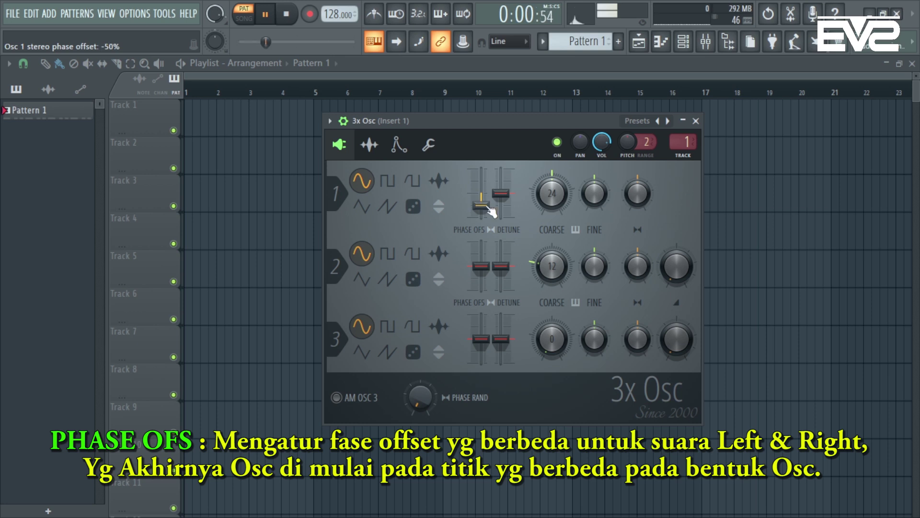
pyautogui.rightClick(482, 205)
pyautogui.click(494, 209)
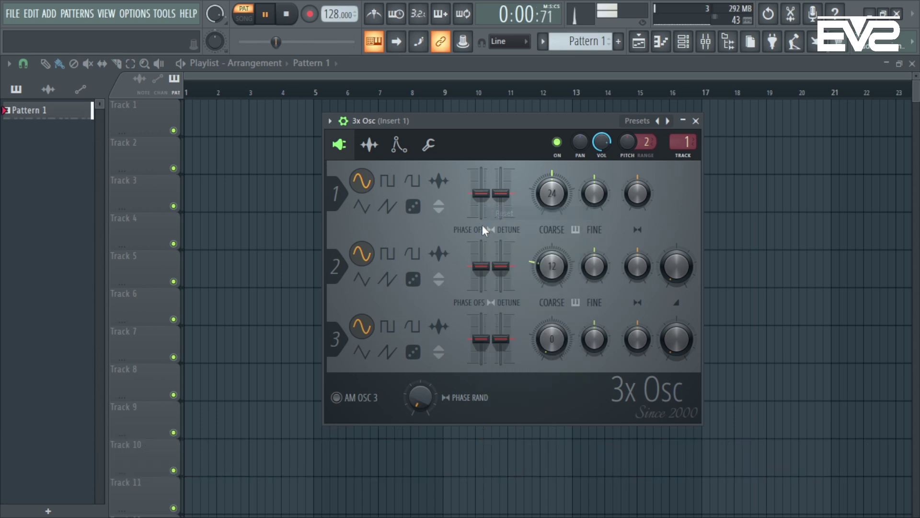
pyautogui.press('space')
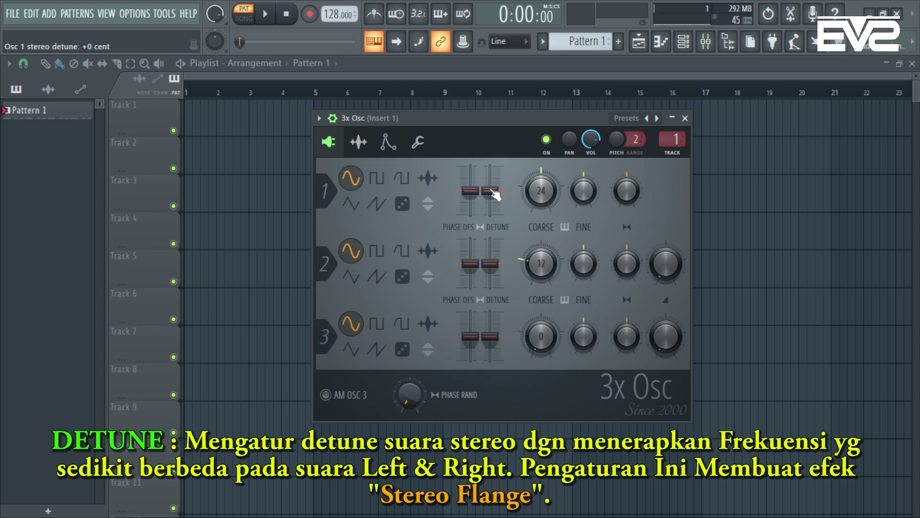
# Play the pattern while raising oscillator 1's stereo detune to +6, +12 and +39 cents, and reset the detune
pyautogui.press('space')
pyautogui.moveTo(498, 197); pyautogui.dragTo(499, 193)
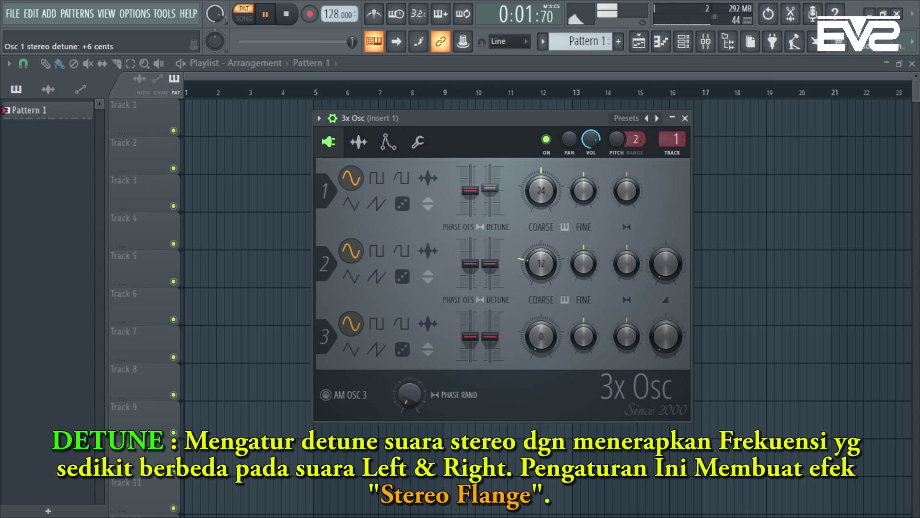
pyautogui.moveTo(499, 192); pyautogui.dragTo(498, 188)
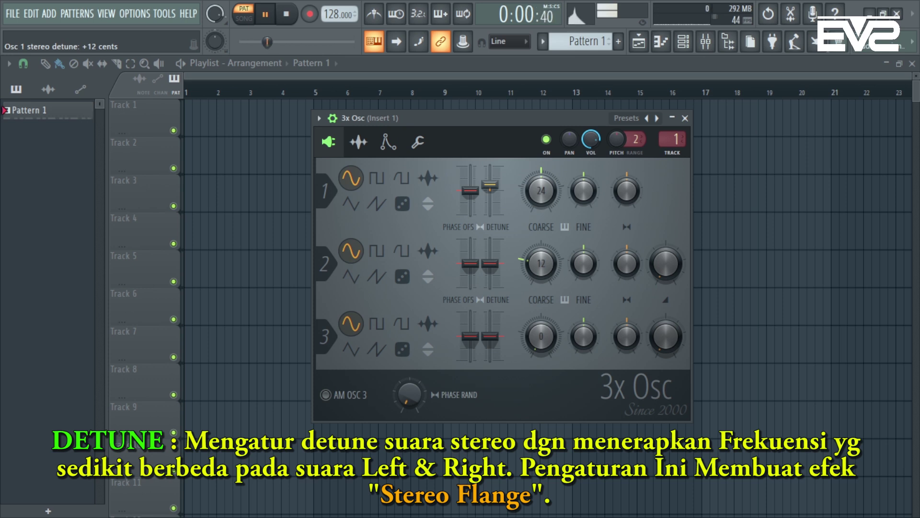
pyautogui.moveTo(490, 185)
pyautogui.mouseDown()
pyautogui.moveTo(490, 173)
pyautogui.moveTo(499, 176)
pyautogui.mouseUp()
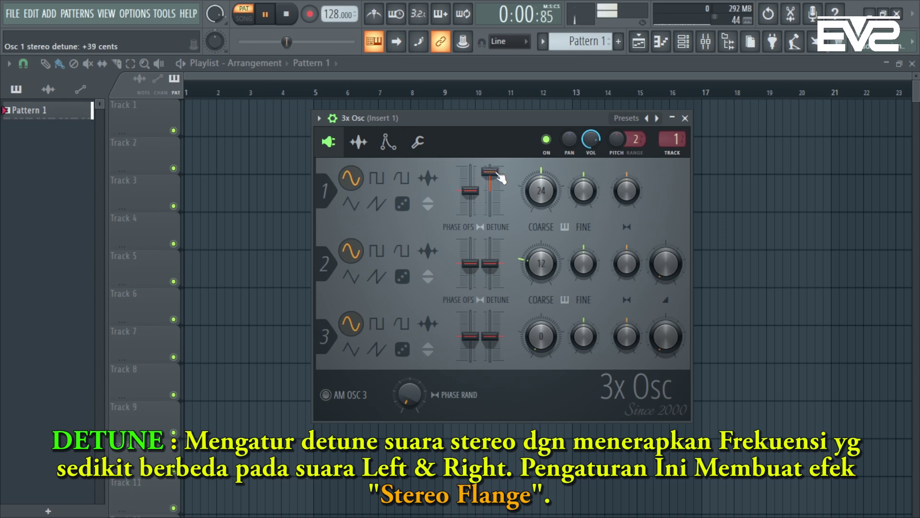
pyautogui.rightClick(496, 173)
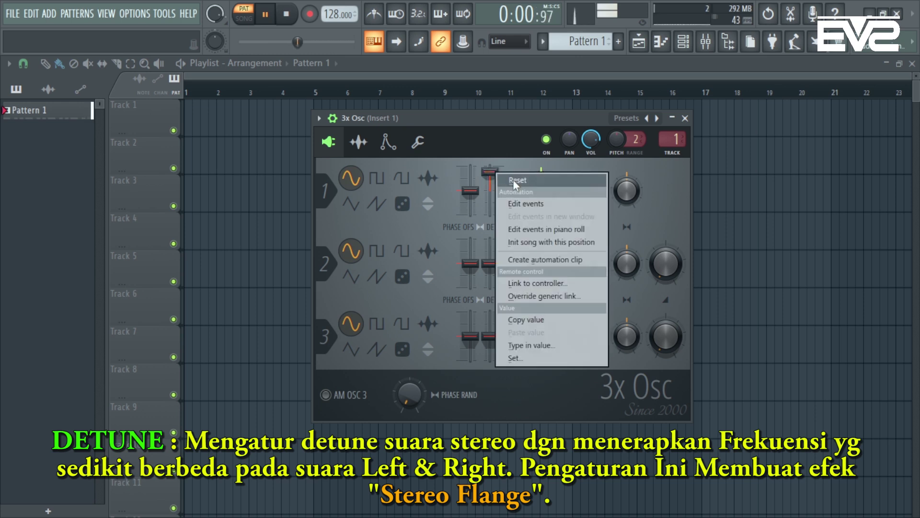
pyautogui.click(513, 179)
# Lower oscillator 1's stereo detune to -32 cents during playback, reset it, and stop playback
pyautogui.moveTo(488, 209)
pyautogui.mouseDown()
pyautogui.moveTo(489, 226)
pyautogui.moveTo(499, 211)
pyautogui.mouseUp()
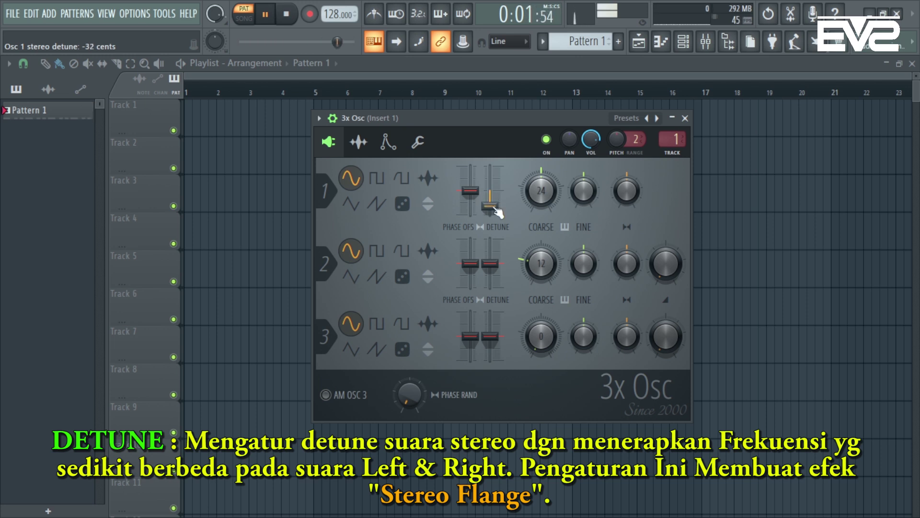
pyautogui.rightClick(495, 206)
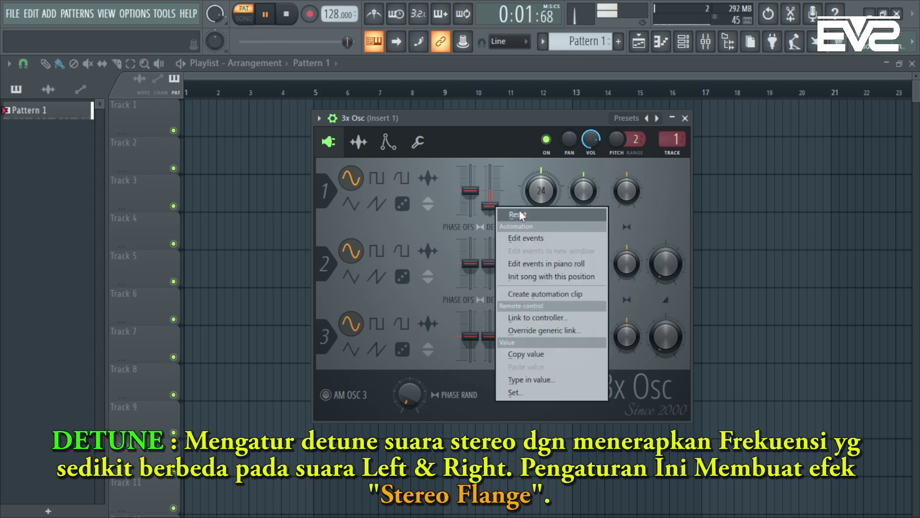
pyautogui.click(520, 213)
pyautogui.press('space')
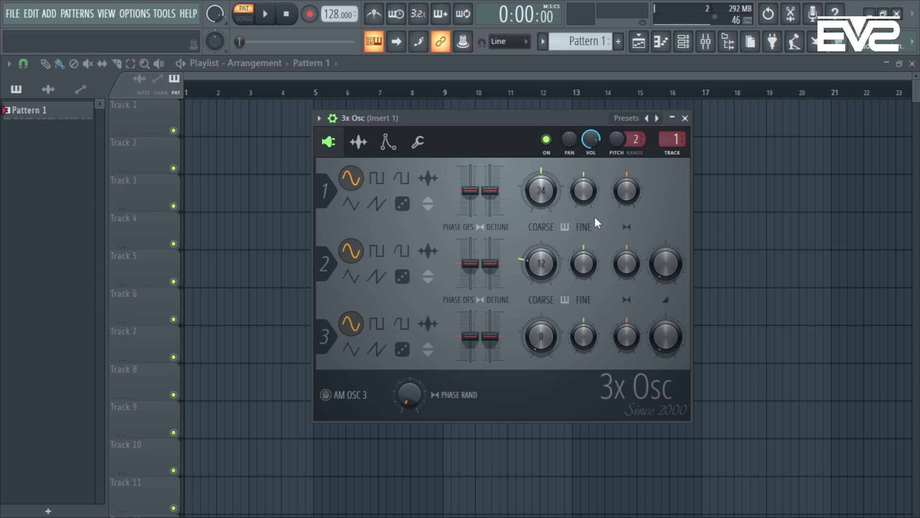
# Lower oscillator 1's coarse pitch past -20 semitones to show its downward range, and reset it
pyautogui.moveTo(556, 186)
pyautogui.mouseDown()
pyautogui.moveTo(533, 239)
pyautogui.moveTo(543, 187)
pyautogui.mouseUp()
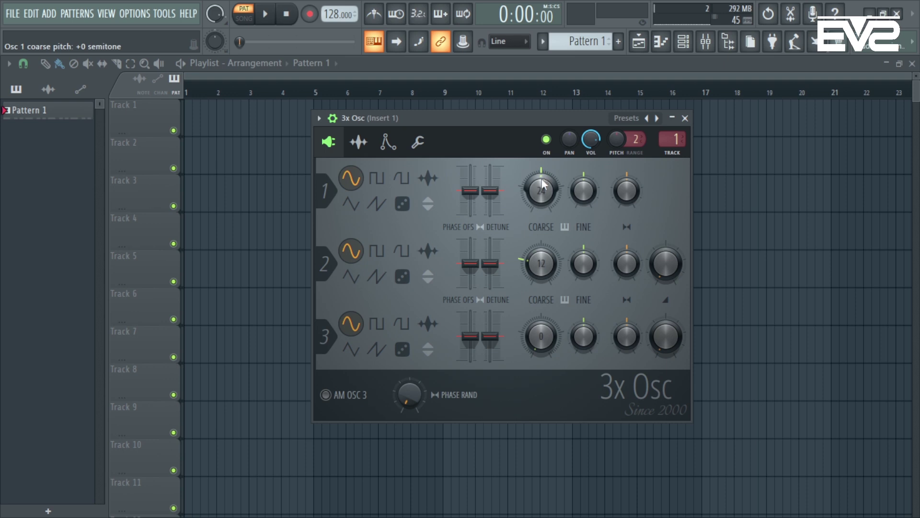
pyautogui.moveTo(540, 183); pyautogui.dragTo(540, 197)
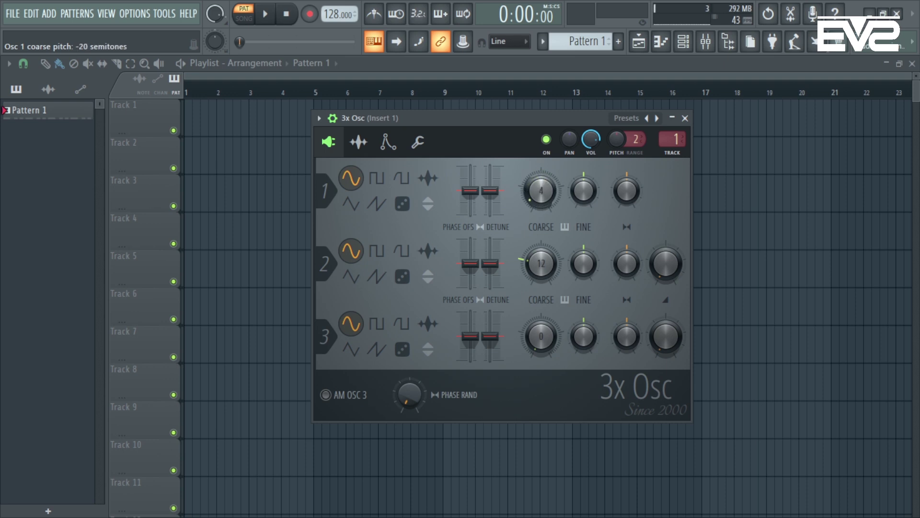
pyautogui.rightClick(540, 194)
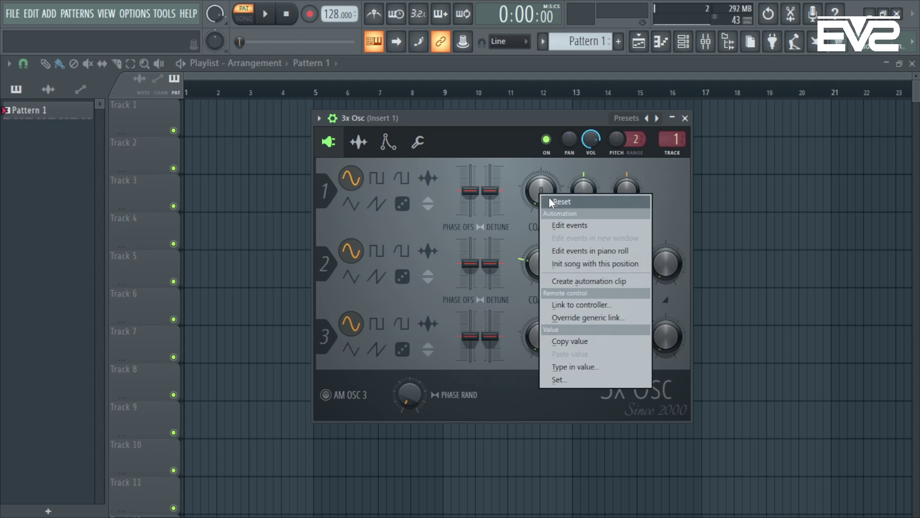
pyautogui.click(548, 198)
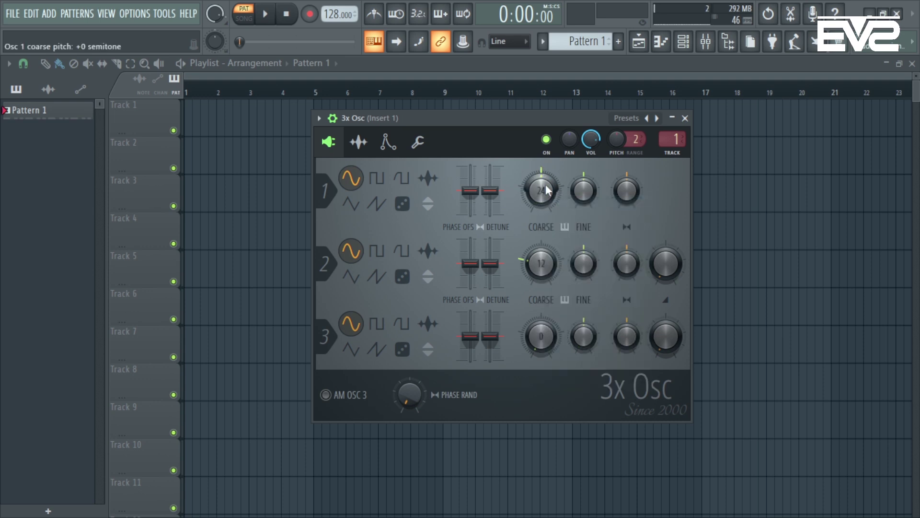
# Raise oscillator 1's coarse pitch to +24 semitones and reset it to default
pyautogui.moveTo(540, 190); pyautogui.dragTo(540, 181)
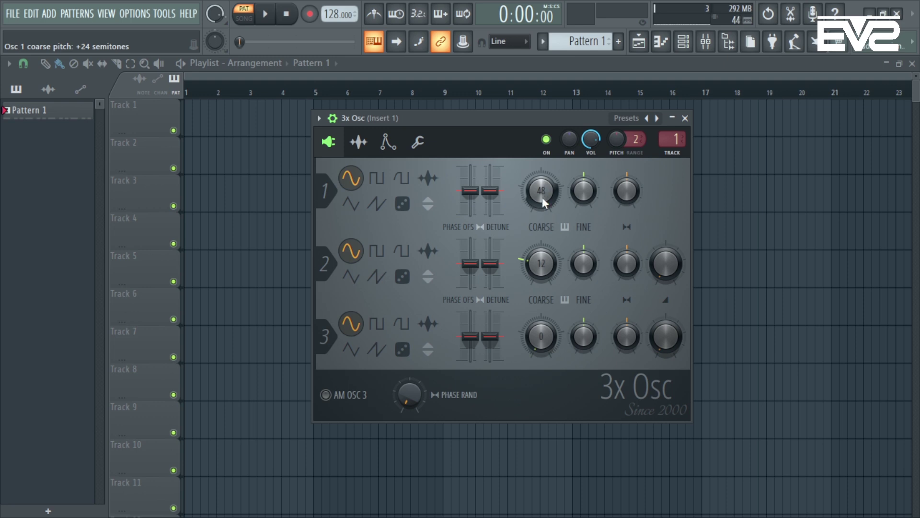
pyautogui.rightClick(546, 191)
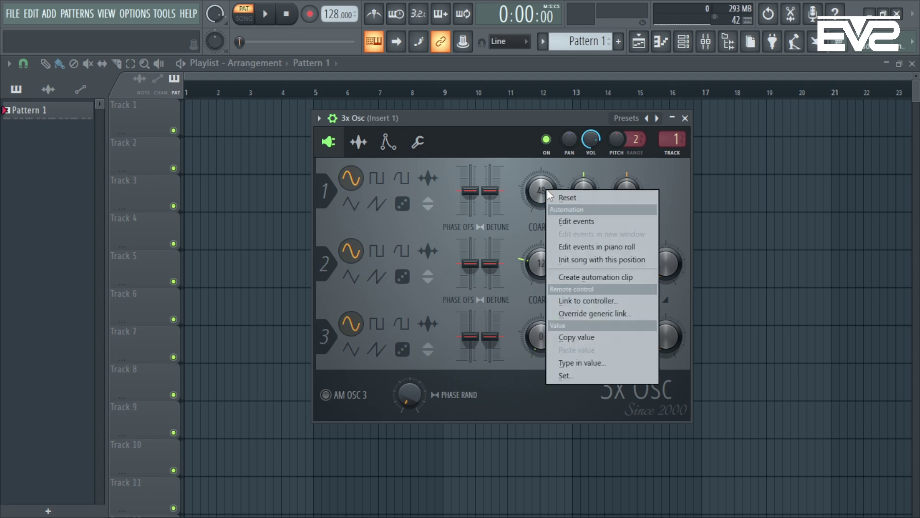
pyautogui.click(557, 196)
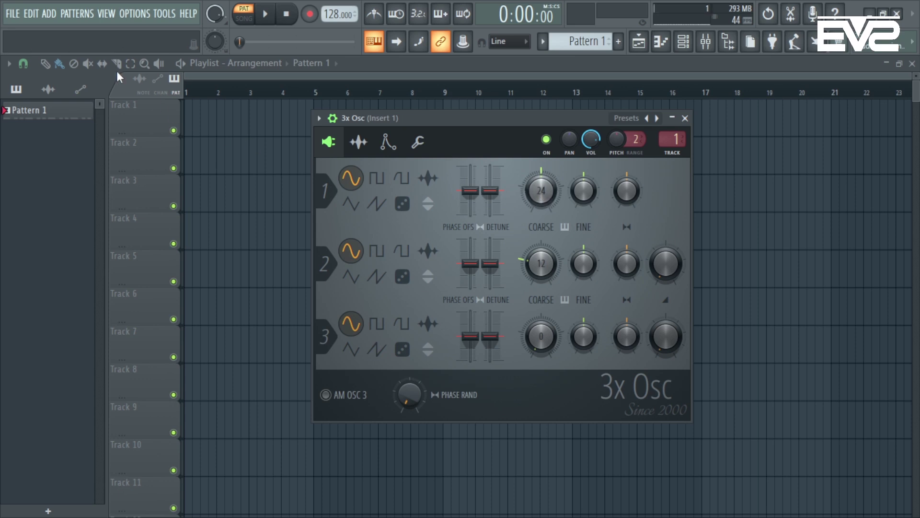
# Sweep oscillator 1's coarse pitch down to -24 semitones and back up past its centre, and reset it
pyautogui.moveTo(538, 192); pyautogui.dragTo(538, 194)
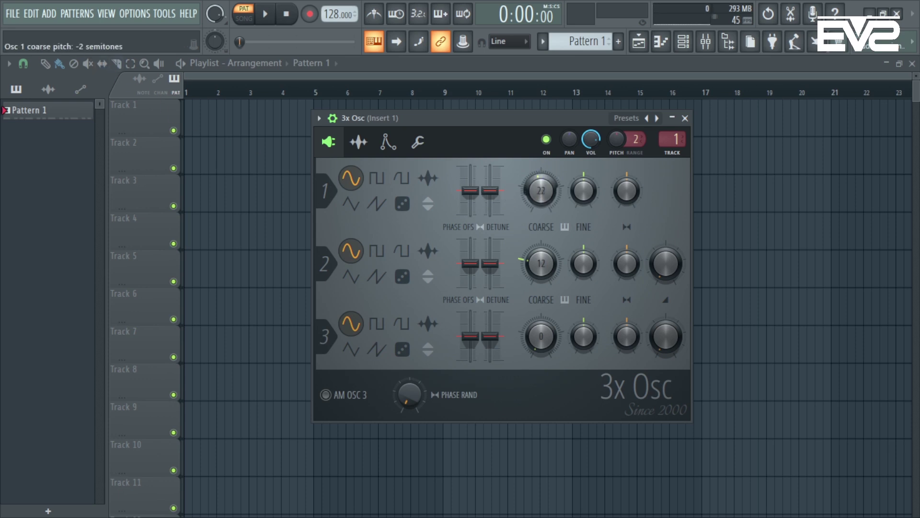
pyautogui.moveTo(540, 190); pyautogui.dragTo(541, 193)
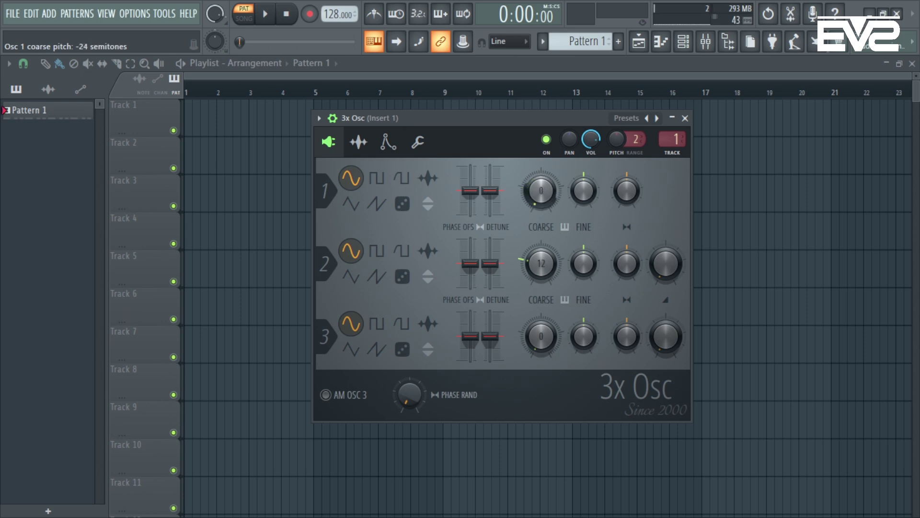
pyautogui.moveTo(541, 191); pyautogui.dragTo(541, 168)
pyautogui.rightClick(544, 186)
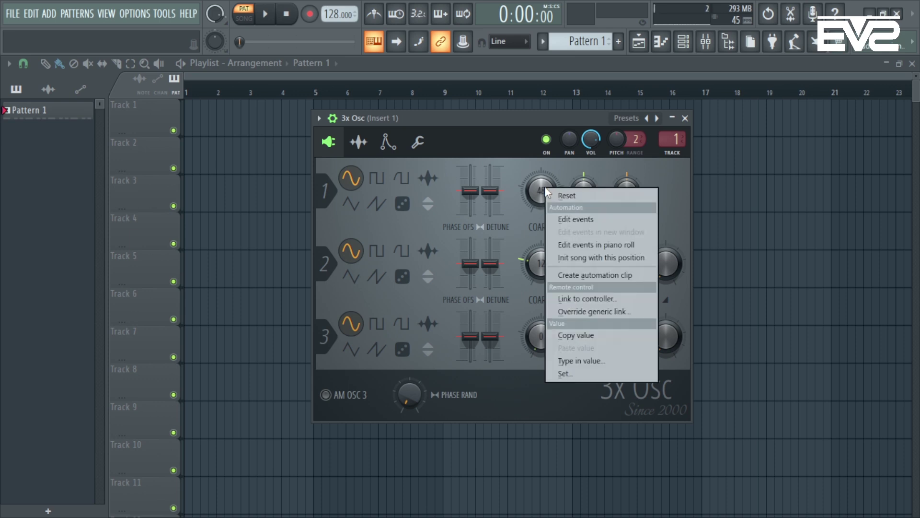
pyautogui.click(554, 194)
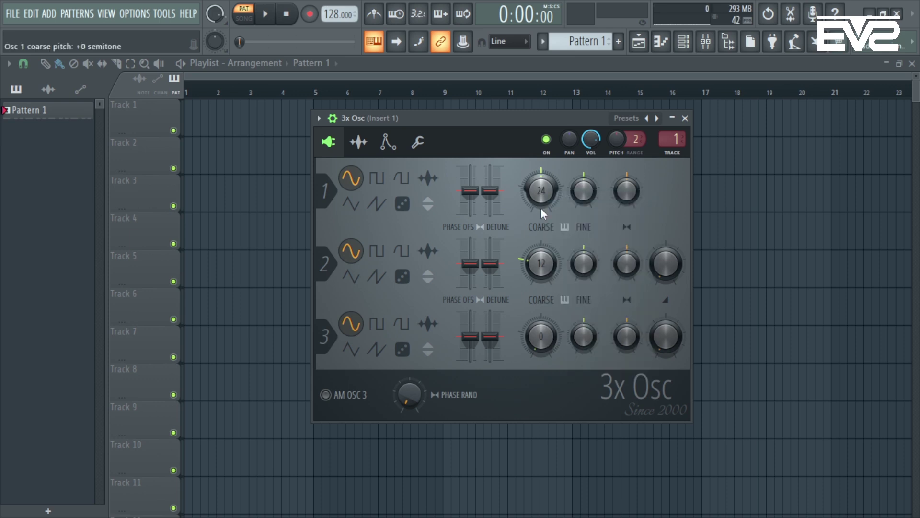
# Show the channel rack, raise the 3x Osc channel's target mixer track number, and open the mixer at Insert 10
pyautogui.click(684, 43)
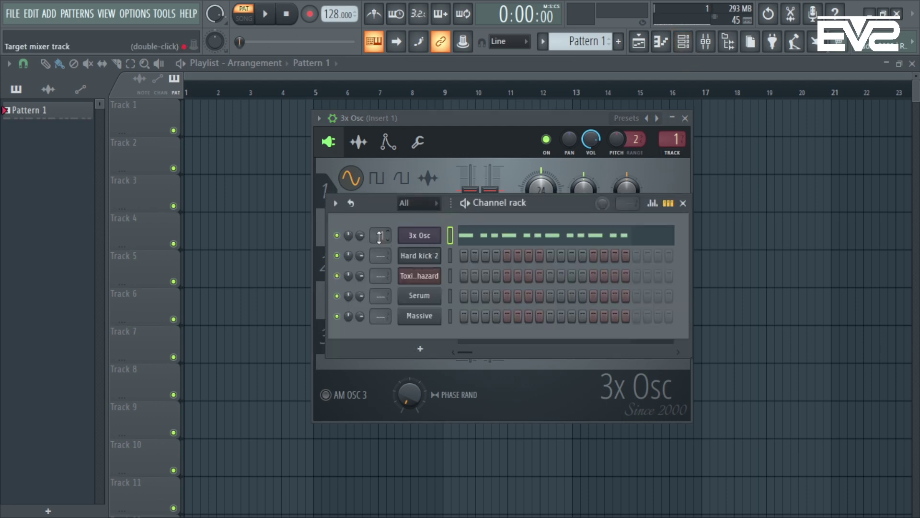
pyautogui.scroll(3, 375, 235)
pyautogui.scroll(3, 375, 235)
pyautogui.scroll(1, 374, 235)
pyautogui.click(713, 50)
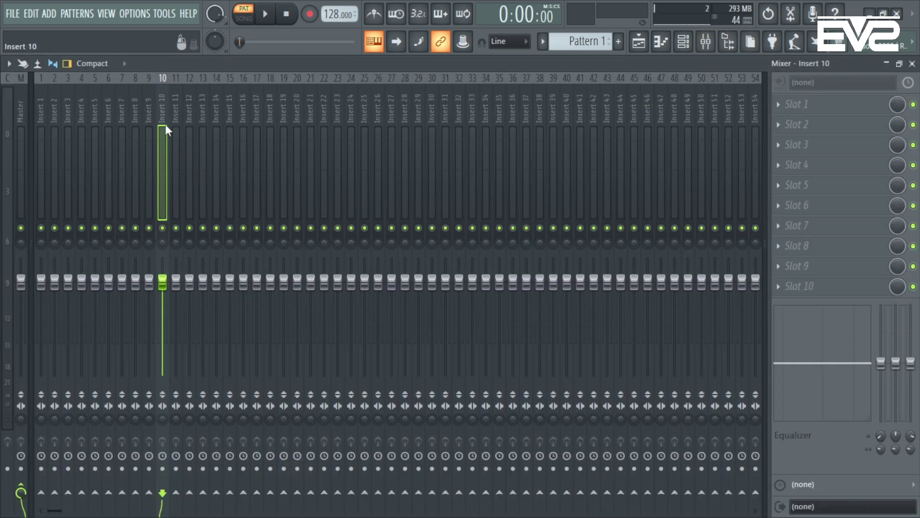
# Load Fruity Parametric EQ 2 into slot 1 of mixer Insert 10 and move its window clear of the centre
pyautogui.click(837, 110)
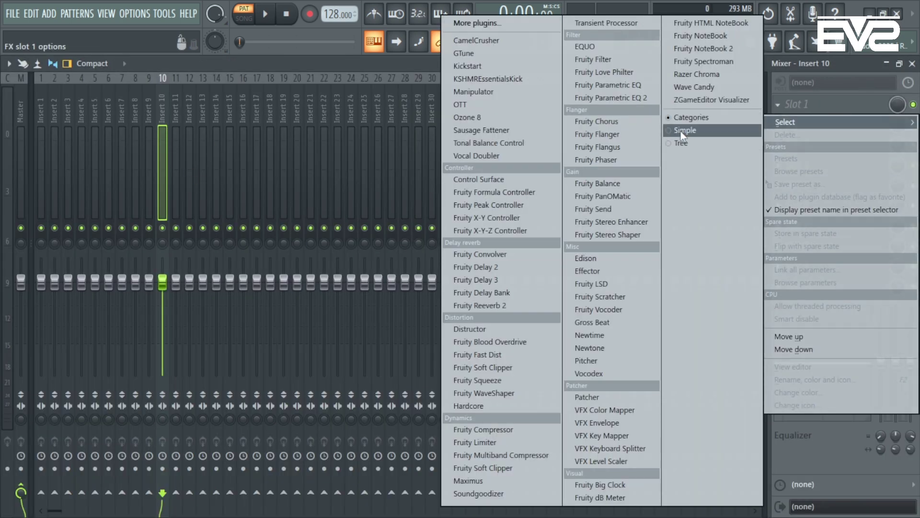
pyautogui.click(650, 101)
pyautogui.moveTo(405, 230); pyautogui.dragTo(733, 176)
# Minimize the mixer out of the way and arrange the 3x Osc and Parametric EQ 2 windows side by side
pyautogui.click(886, 63)
pyautogui.moveTo(553, 118); pyautogui.dragTo(432, 128)
pyautogui.moveTo(681, 173); pyautogui.dragTo(680, 171)
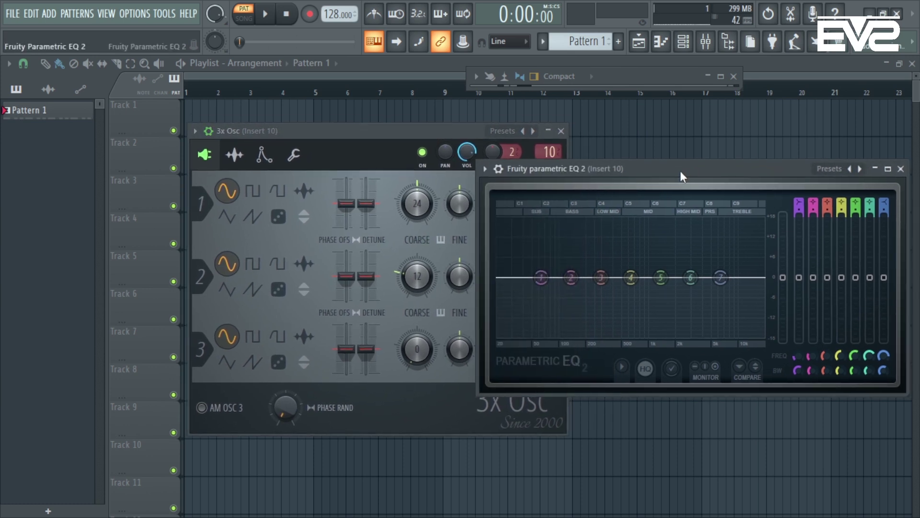
pyautogui.click(447, 135)
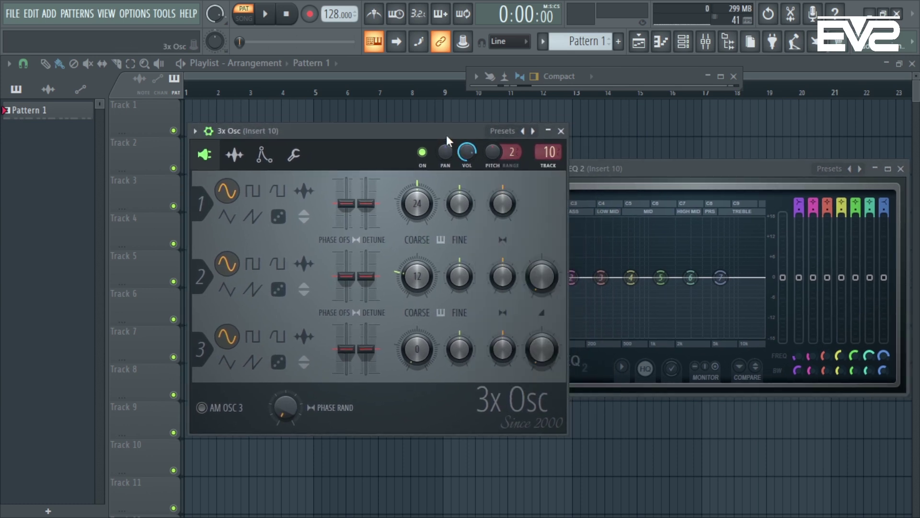
pyautogui.moveTo(445, 131); pyautogui.dragTo(358, 133)
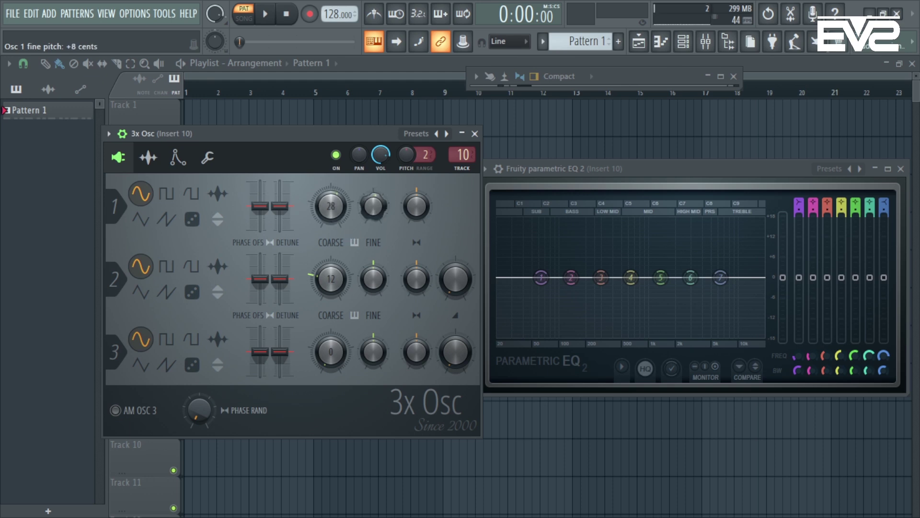
# Reset oscillator 1's fine pitch and coarse pitch to their default values
pyautogui.rightClick(373, 209)
pyautogui.click(381, 216)
pyautogui.rightClick(336, 211)
pyautogui.click(357, 220)
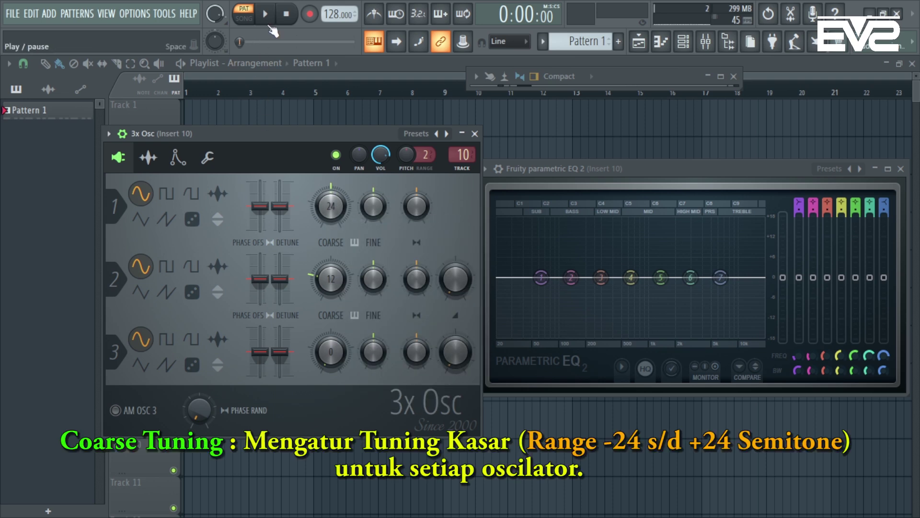
# Play the pattern and move EQ band 3 onto the spectrum peak at about 262 Hz
pyautogui.press('space')
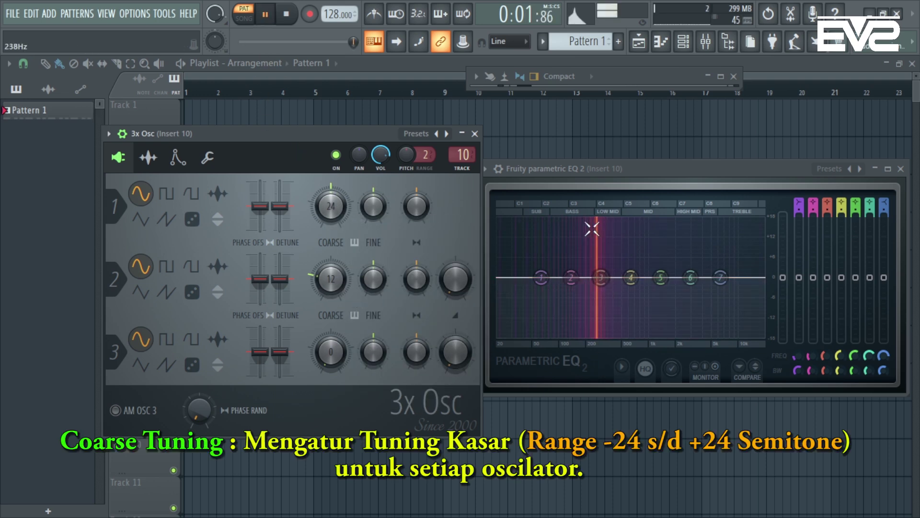
pyautogui.moveTo(601, 280); pyautogui.dragTo(596, 278)
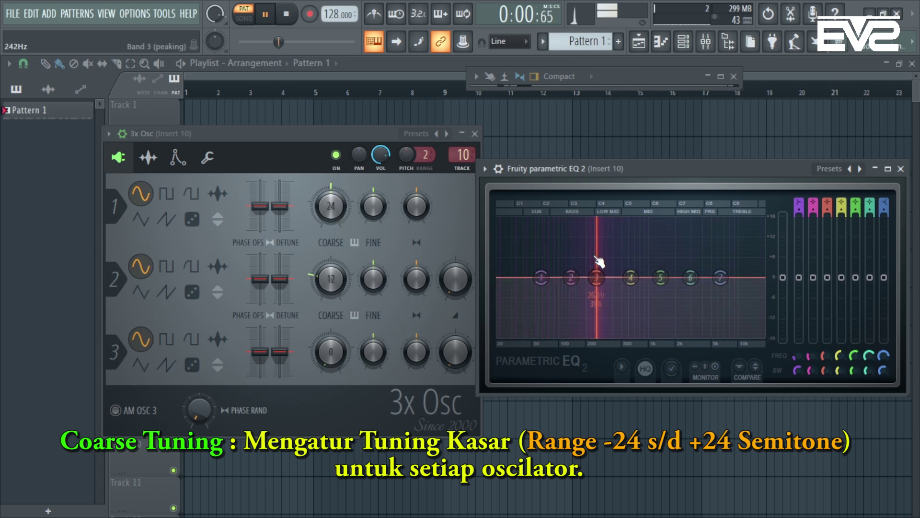
# Raise oscillator 1's coarse pitch to 48 on the knob, mark the new peak with EQ band 5 at about 1064 Hz, and stop playback
pyautogui.moveTo(330, 206); pyautogui.dragTo(330, 189)
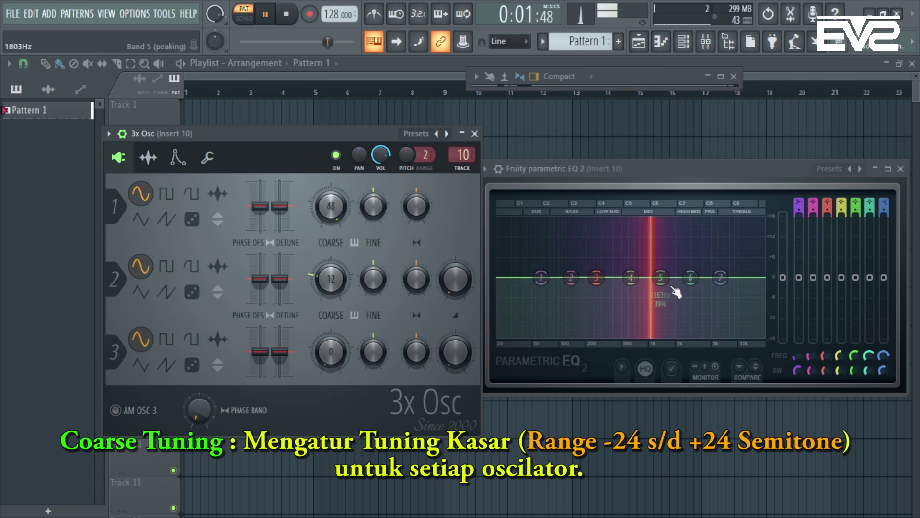
pyautogui.moveTo(662, 282); pyautogui.dragTo(653, 281)
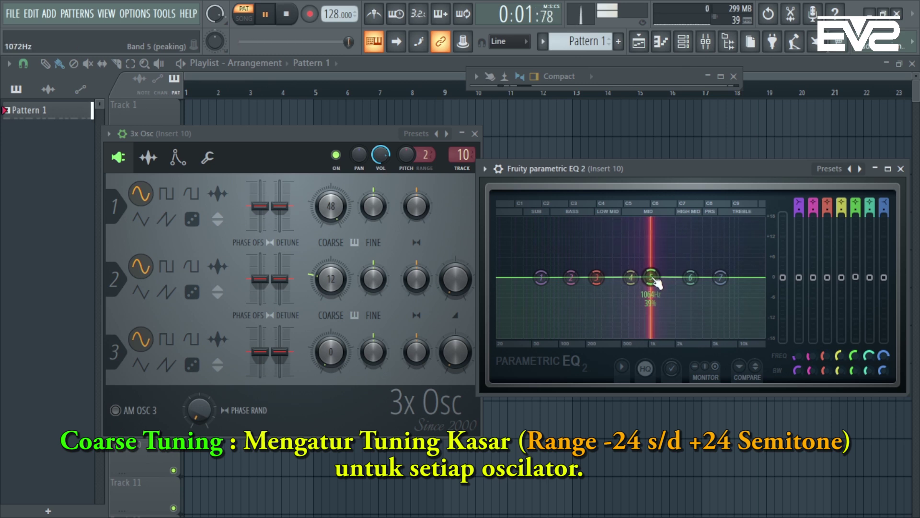
pyautogui.press('space')
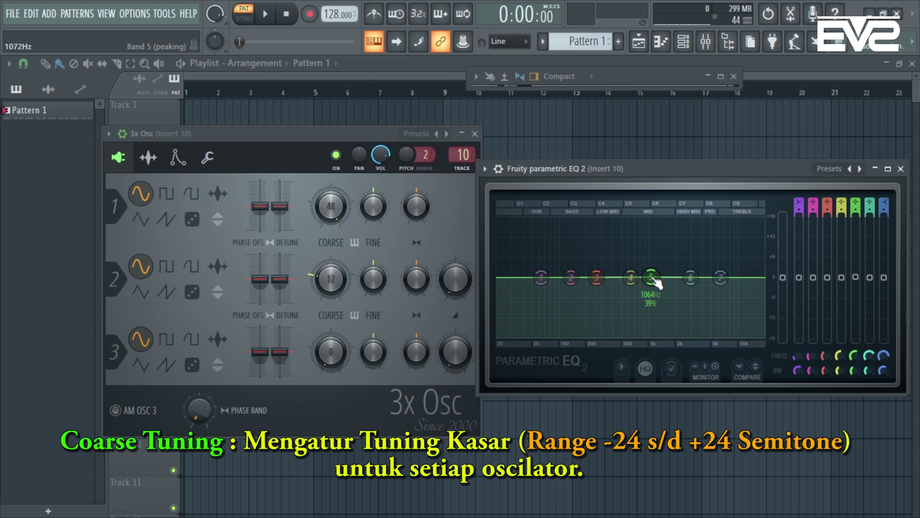
# Reset oscillator 1's coarse pitch to its default and play the pattern to compare the peak with EQ band 3
pyautogui.rightClick(331, 208)
pyautogui.click(342, 217)
pyautogui.moveTo(607, 284)
pyautogui.press('space')
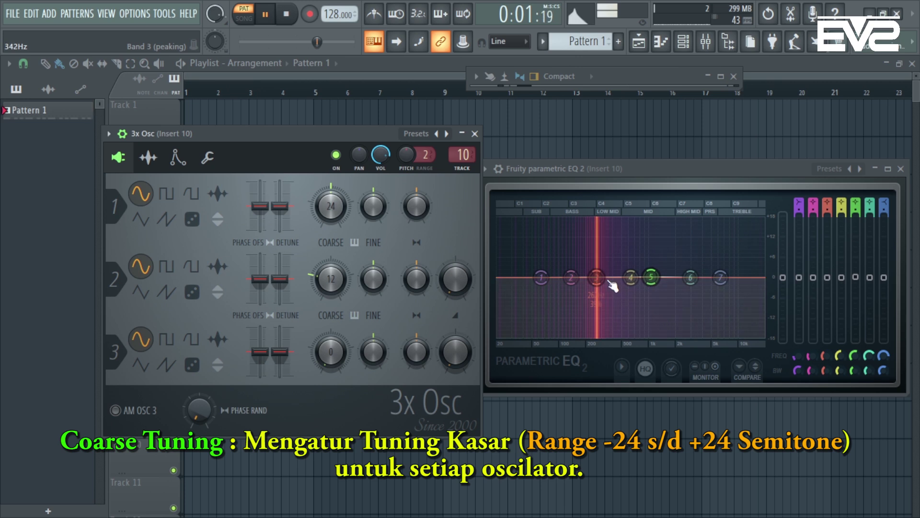
pyautogui.moveTo(541, 290)
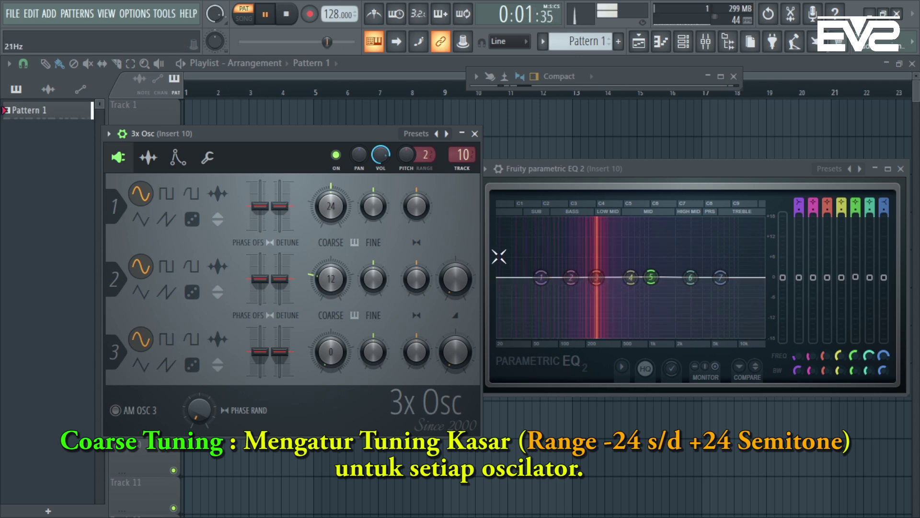
# Lower oscillator 1's coarse pitch to 0 on the knob and align EQ band 1 with the peak in the sub range
pyautogui.moveTo(338, 211); pyautogui.dragTo(338, 236)
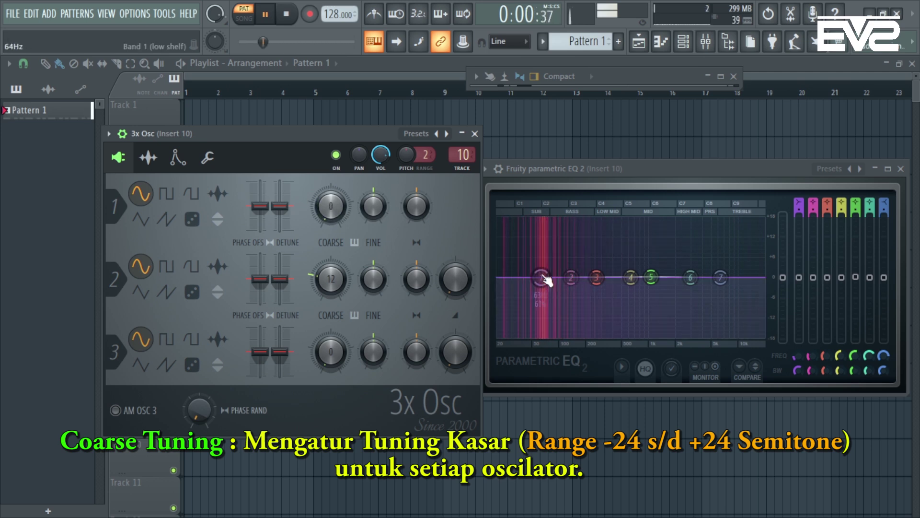
pyautogui.moveTo(542, 280); pyautogui.dragTo(543, 280)
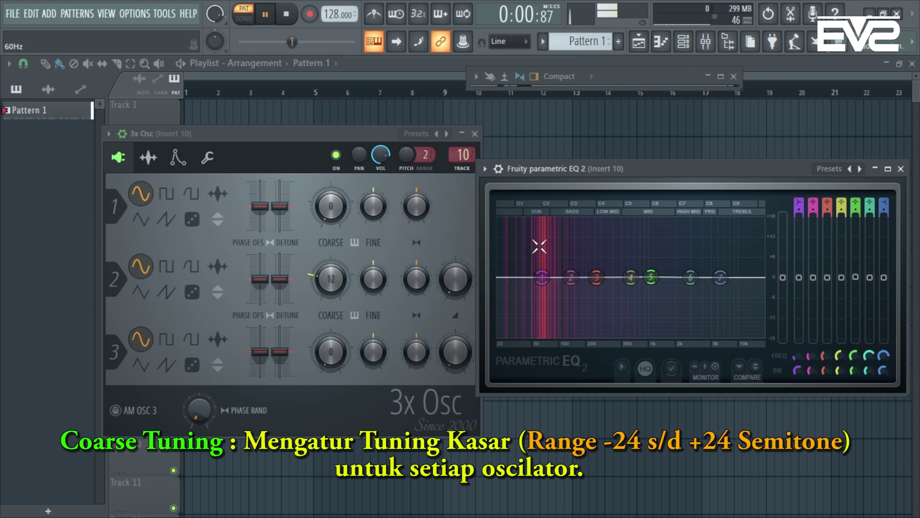
pyautogui.moveTo(542, 277); pyautogui.dragTo(543, 277)
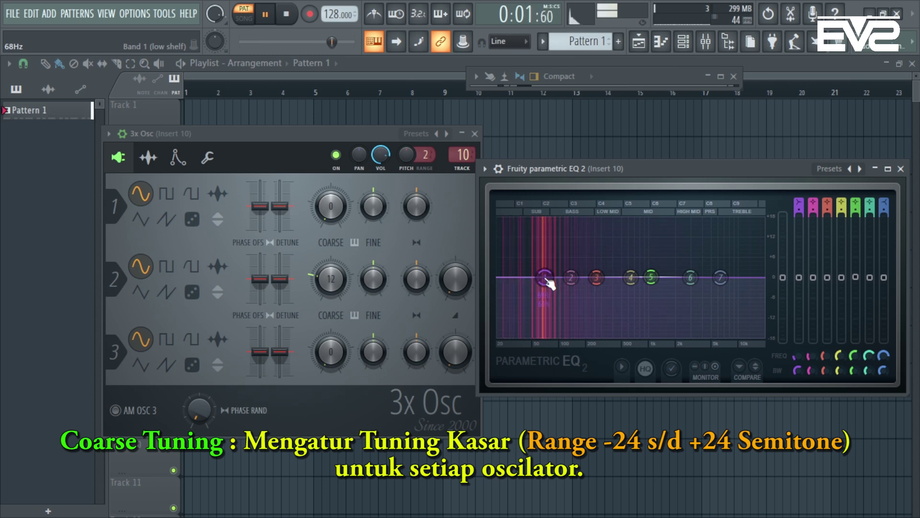
# Reset oscillator 1's coarse pitch and stop playback
pyautogui.rightClick(341, 206)
pyautogui.click(341, 206)
pyautogui.press('space')
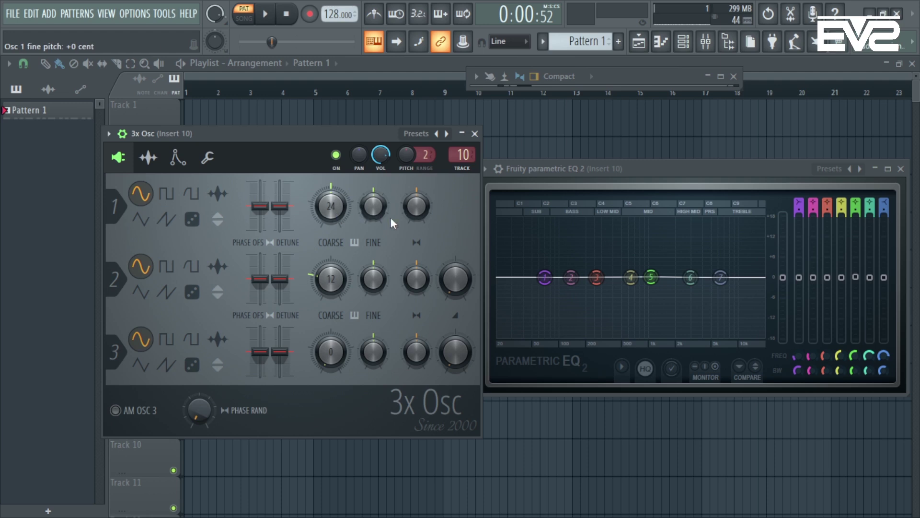
# Play the pattern while moving oscillator 1's fine pitch to its maximum, back to 0 cents, and down to -100 cents
pyautogui.moveTo(382, 205)
pyautogui.mouseDown()
pyautogui.moveTo(382, 191)
pyautogui.moveTo(382, 205)
pyautogui.mouseUp()
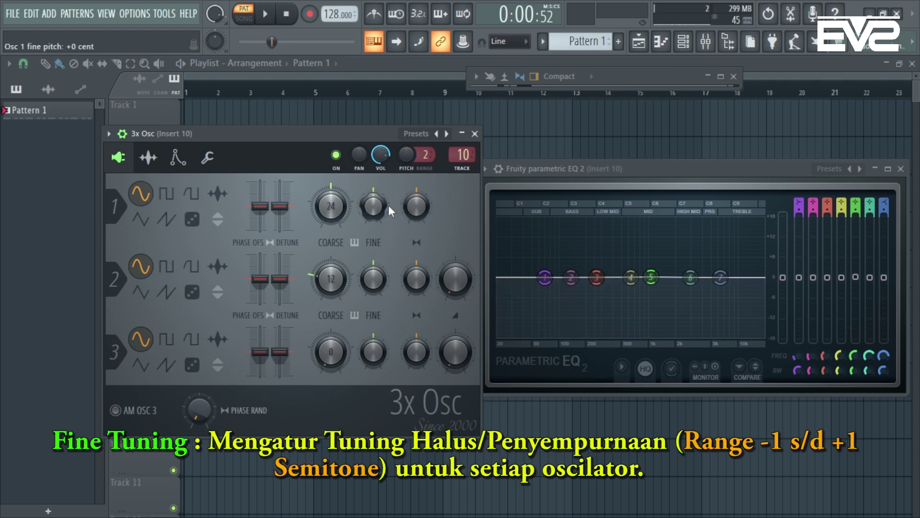
pyautogui.press('space')
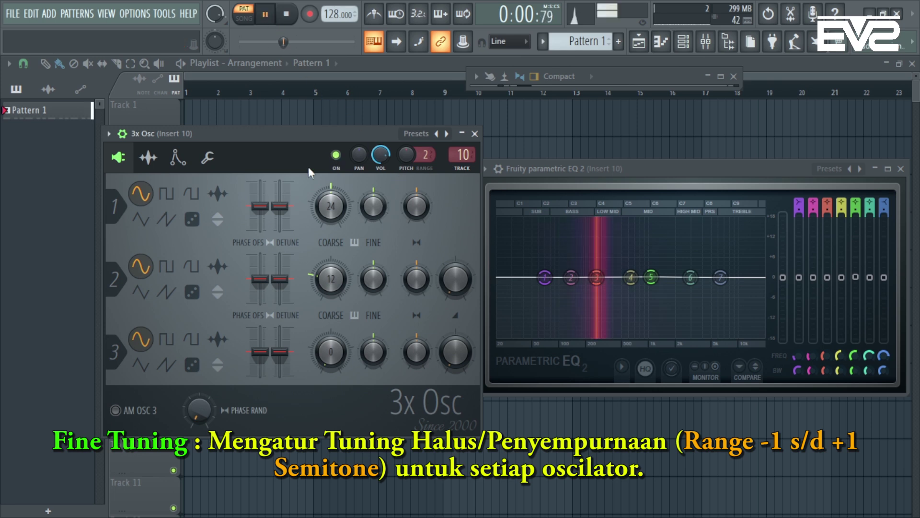
pyautogui.moveTo(375, 212); pyautogui.dragTo(373, 171)
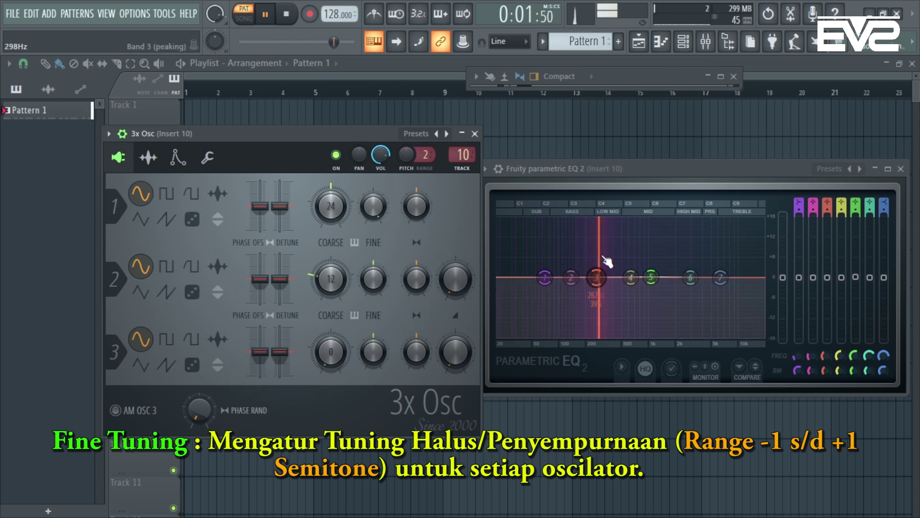
pyautogui.moveTo(373, 206); pyautogui.dragTo(373, 210)
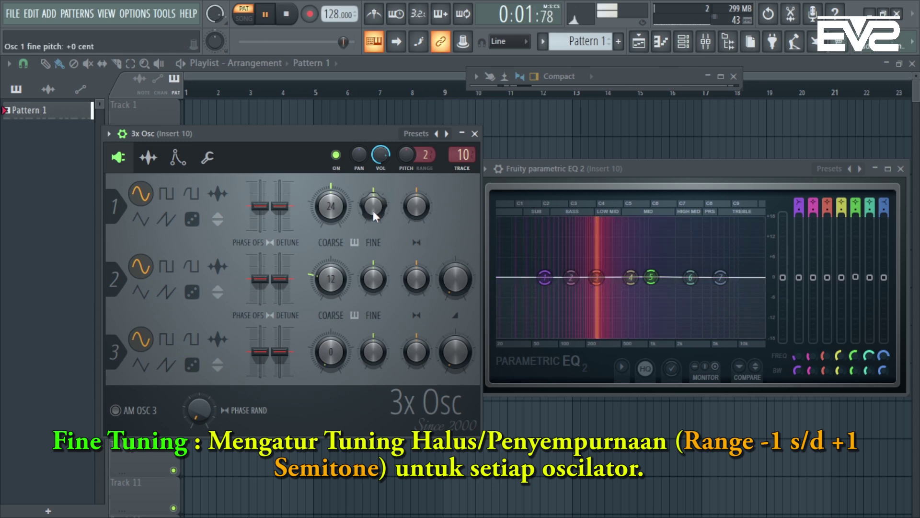
pyautogui.moveTo(375, 209); pyautogui.dragTo(375, 236)
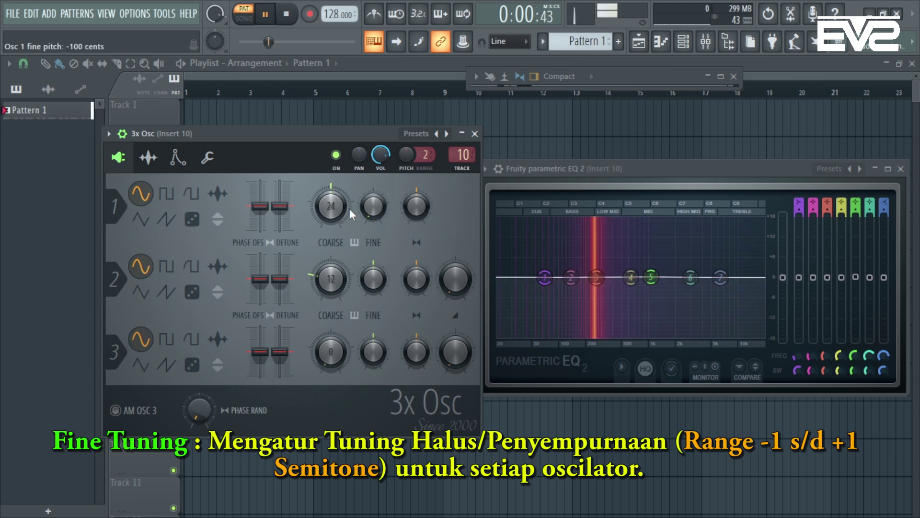
# Reset oscillator 1's fine pitch to its default and stop playback
pyautogui.rightClick(373, 209)
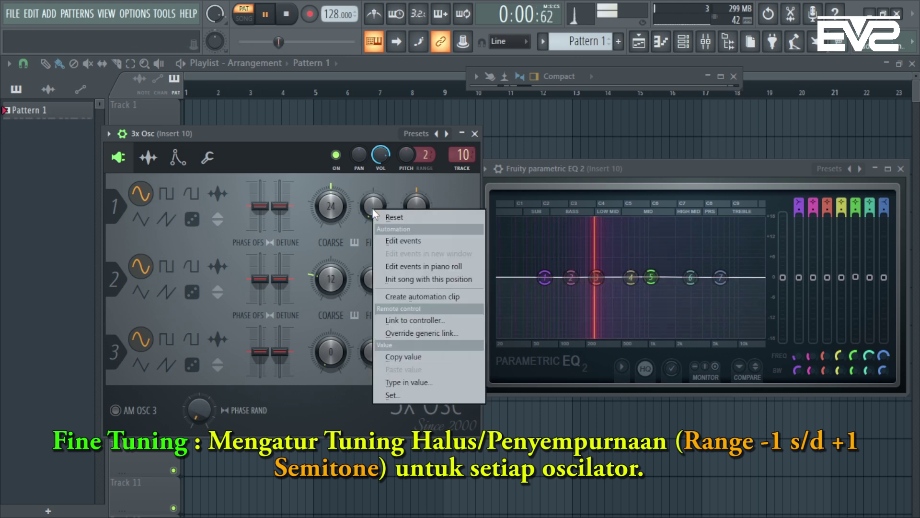
pyautogui.click(390, 216)
pyautogui.press('space')
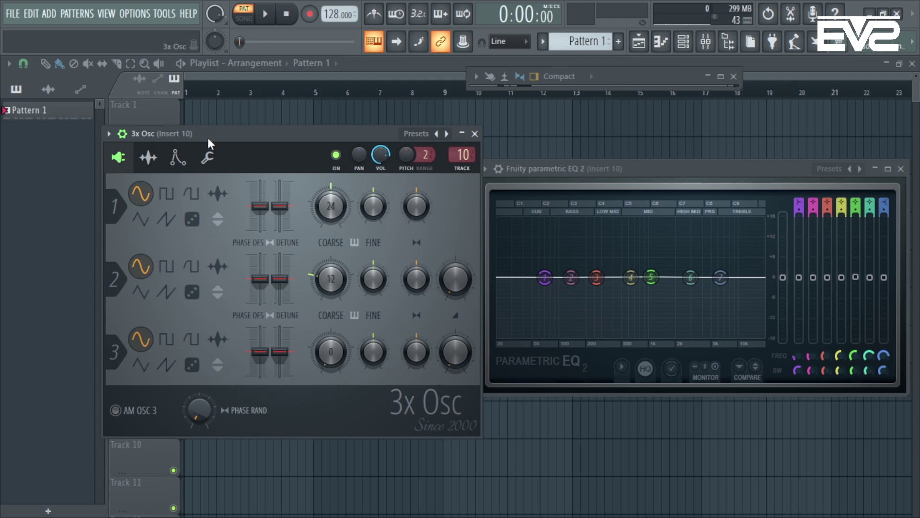
# Turn oscillator 1's coarse and fine pitch up and down with playback stopped and return both to centre
pyautogui.moveTo(373, 206); pyautogui.dragTo(344, 215)
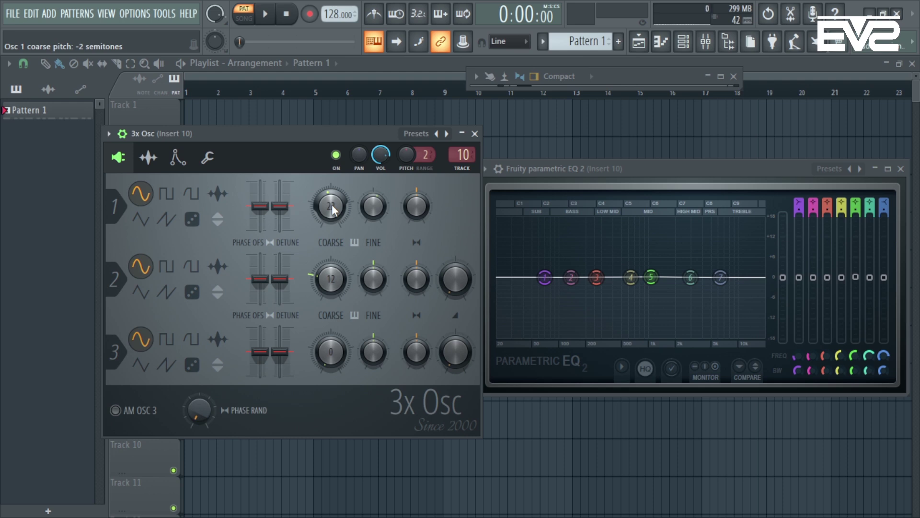
pyautogui.moveTo(375, 202); pyautogui.dragTo(375, 172)
pyautogui.moveTo(375, 206); pyautogui.dragTo(375, 238)
pyautogui.moveTo(338, 203); pyautogui.dragTo(338, 195)
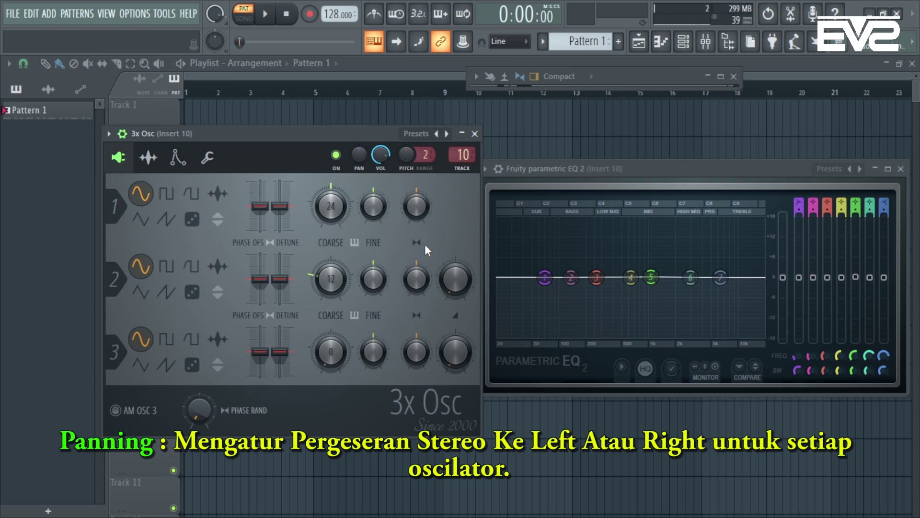
# Play the pattern and pan oscillator 1 to 100% right, followed by 100% left
pyautogui.click(265, 14)
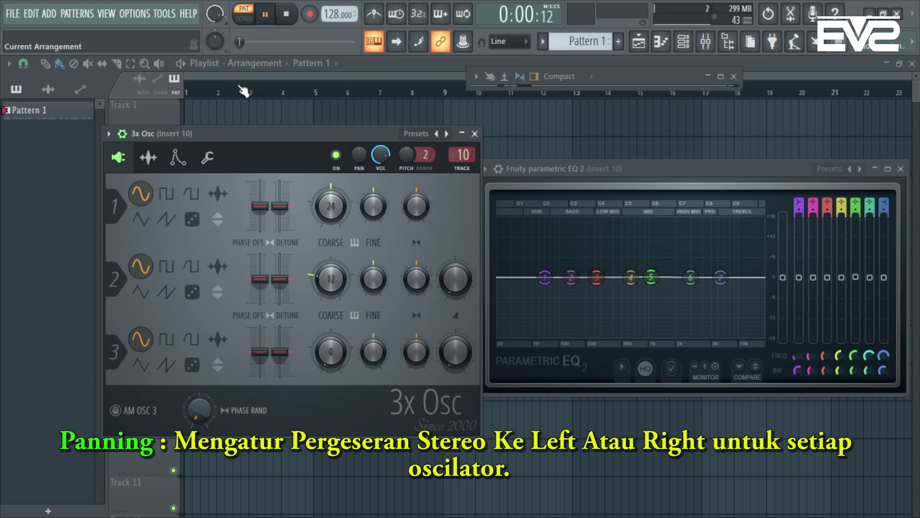
pyautogui.moveTo(417, 206); pyautogui.dragTo(416, 180)
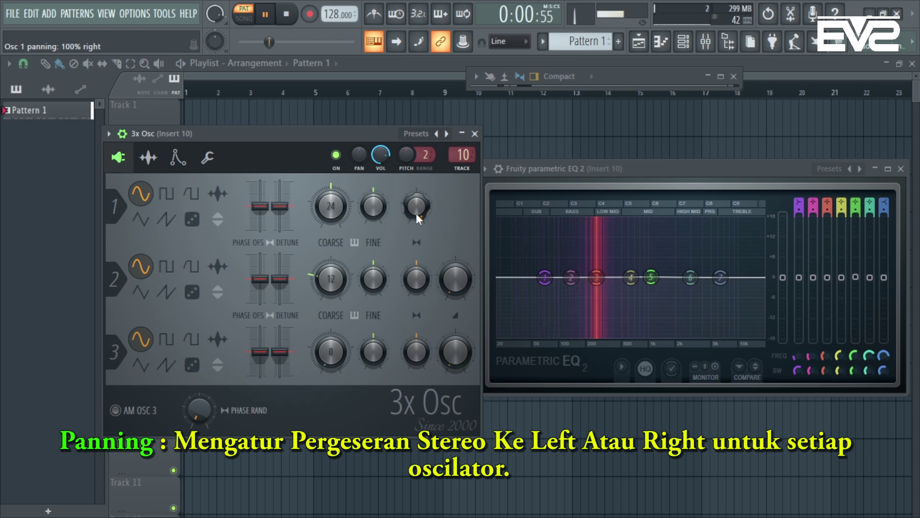
pyautogui.moveTo(416, 205); pyautogui.dragTo(417, 242)
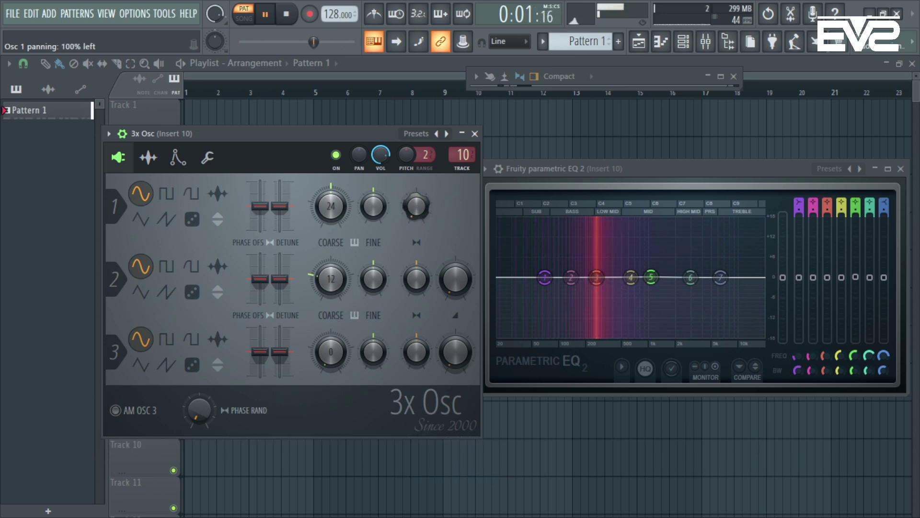
# Reset oscillator 1's panning to centred, including after a brief readjustment, and stop playback
pyautogui.rightClick(417, 204)
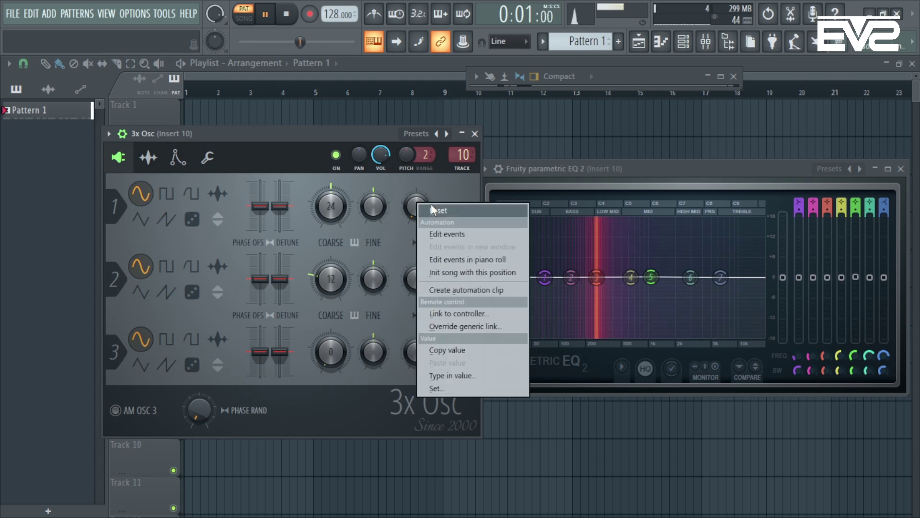
pyautogui.click(433, 210)
pyautogui.moveTo(420, 196); pyautogui.dragTo(420, 195)
pyautogui.rightClick(420, 218)
pyautogui.click(423, 223)
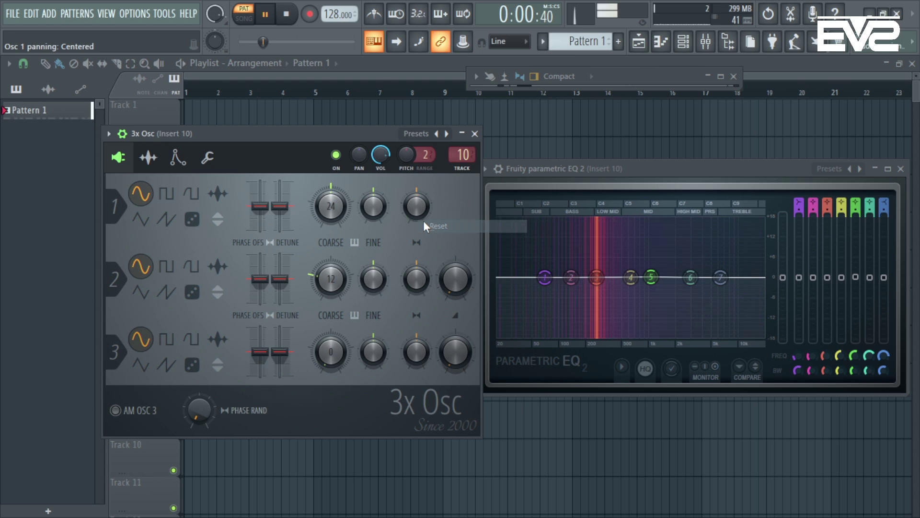
pyautogui.click(265, 14)
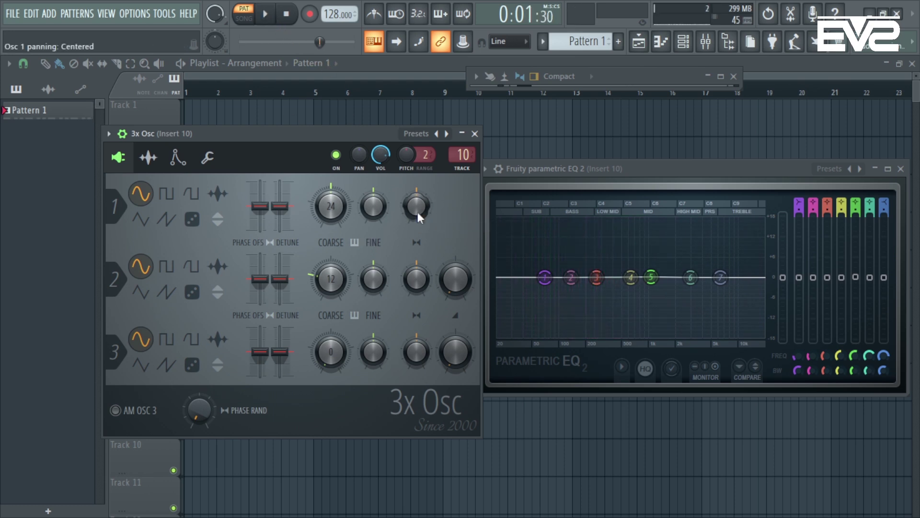
# Shift oscillator 1's panning with playback stopped and reset it to centre again
pyautogui.scroll(10, 416, 207)
pyautogui.rightClick(416, 214)
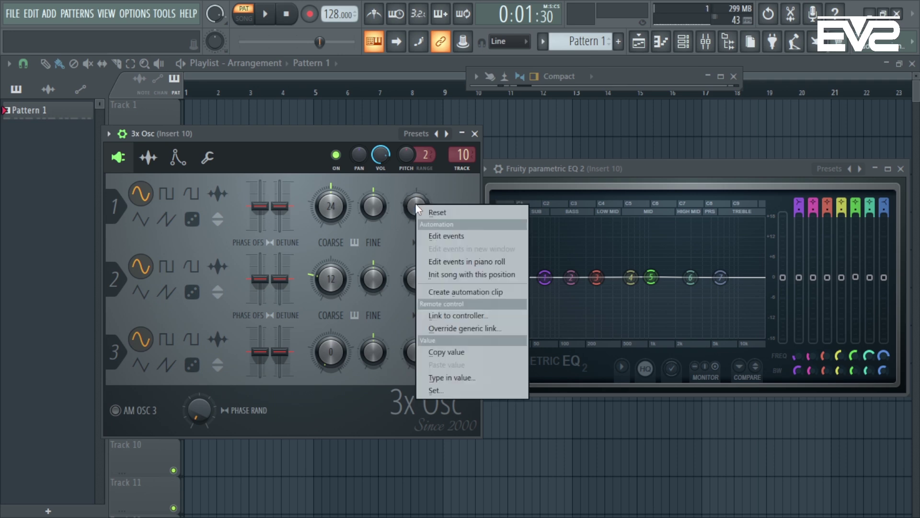
pyautogui.click(430, 213)
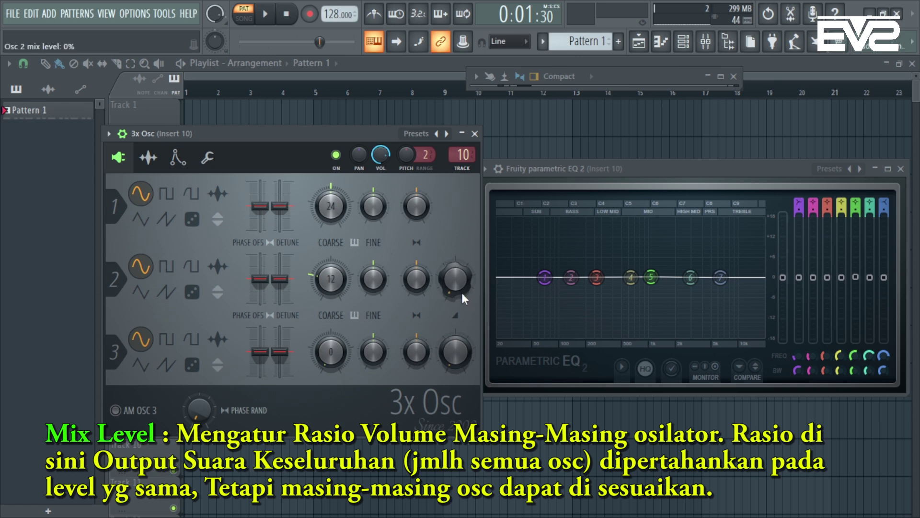
# Turn up the mix level knobs of oscillator 2 and oscillator 3
pyautogui.moveTo(463, 300); pyautogui.dragTo(462, 238)
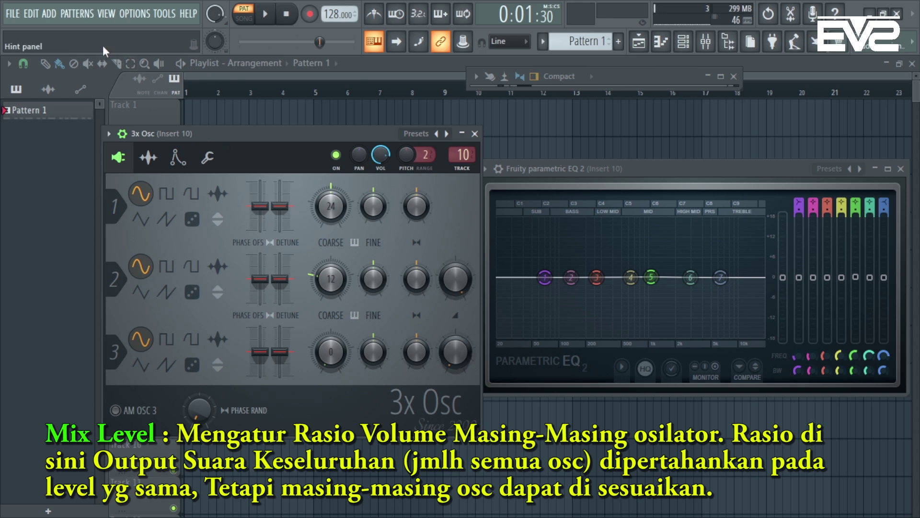
pyautogui.moveTo(466, 340); pyautogui.dragTo(466, 316)
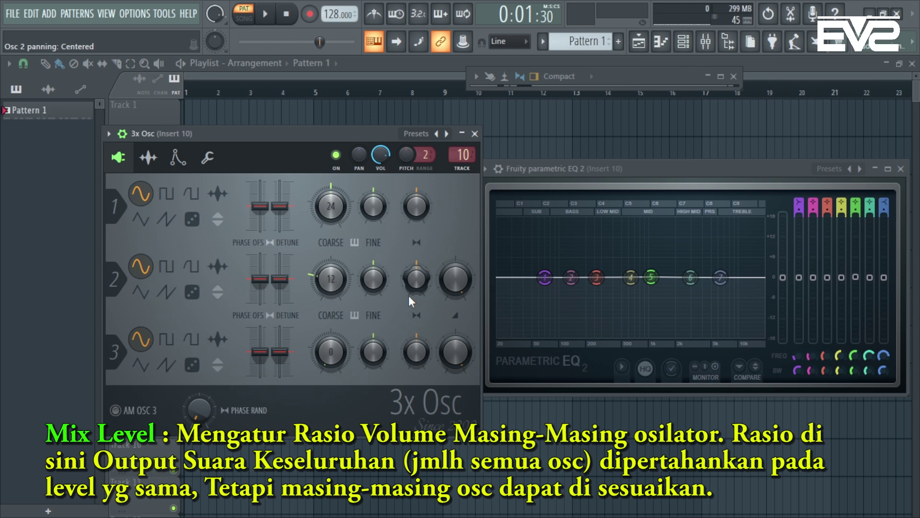
# Turn down the mix levels of oscillators 3 and 2, trying oscillator 2 at 50% before lowering it again
pyautogui.moveTo(454, 346); pyautogui.dragTo(455, 403)
pyautogui.moveTo(455, 279); pyautogui.dragTo(455, 334)
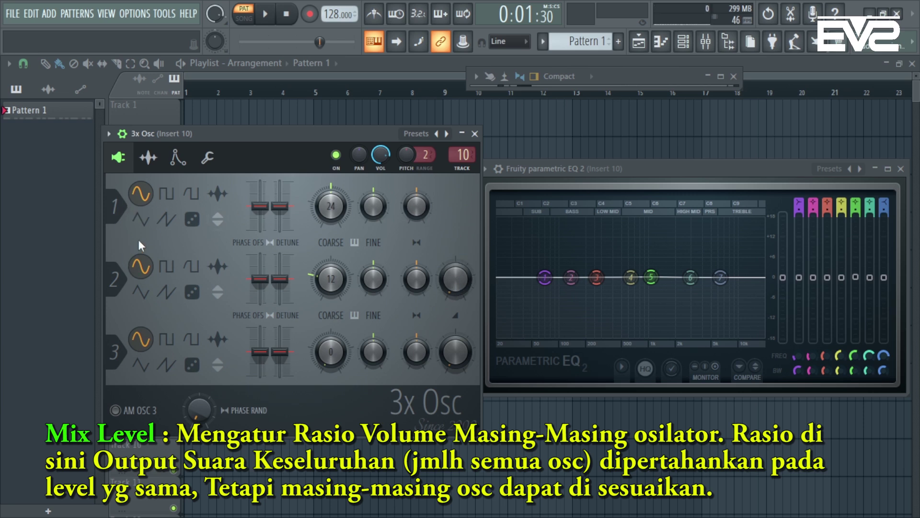
pyautogui.moveTo(460, 289); pyautogui.dragTo(460, 285)
pyautogui.moveTo(463, 288); pyautogui.dragTo(463, 256)
pyautogui.moveTo(453, 287); pyautogui.dragTo(453, 249)
pyautogui.moveTo(454, 282); pyautogui.dragTo(455, 321)
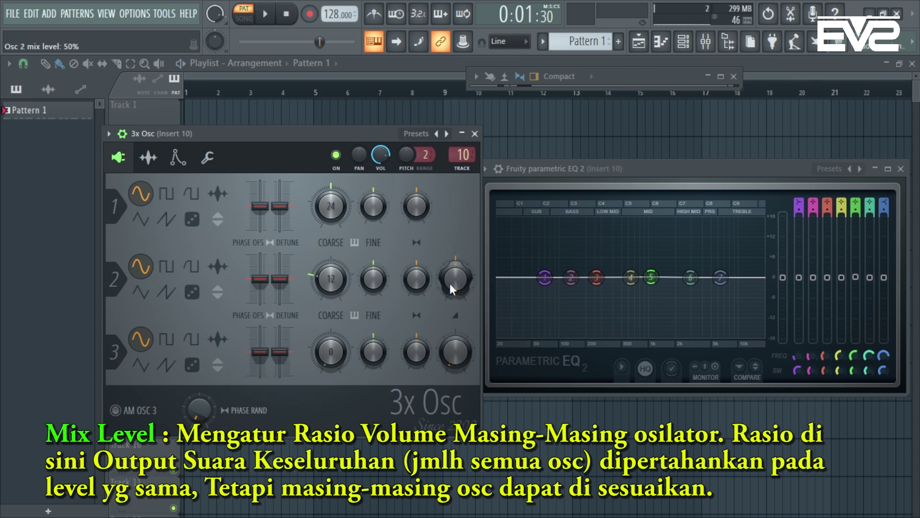
pyautogui.moveTo(449, 283); pyautogui.dragTo(455, 302)
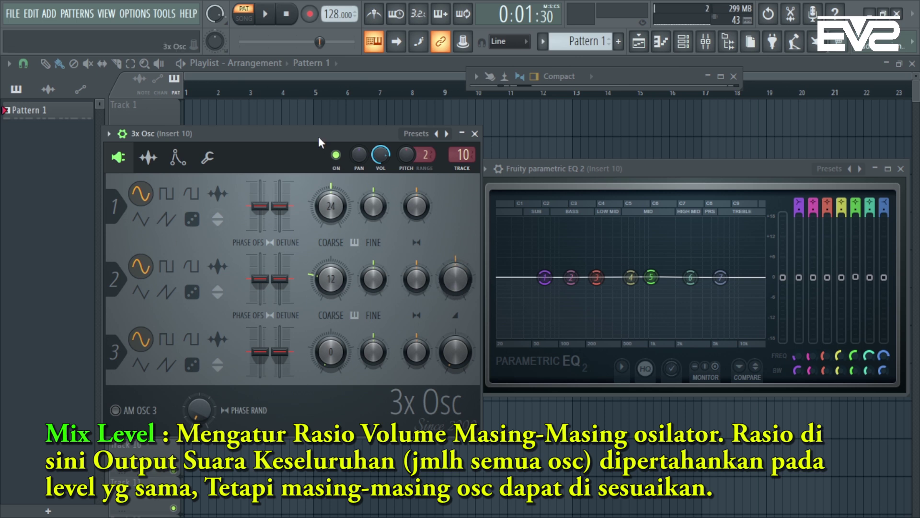
pyautogui.moveTo(319, 136); pyautogui.dragTo(376, 128)
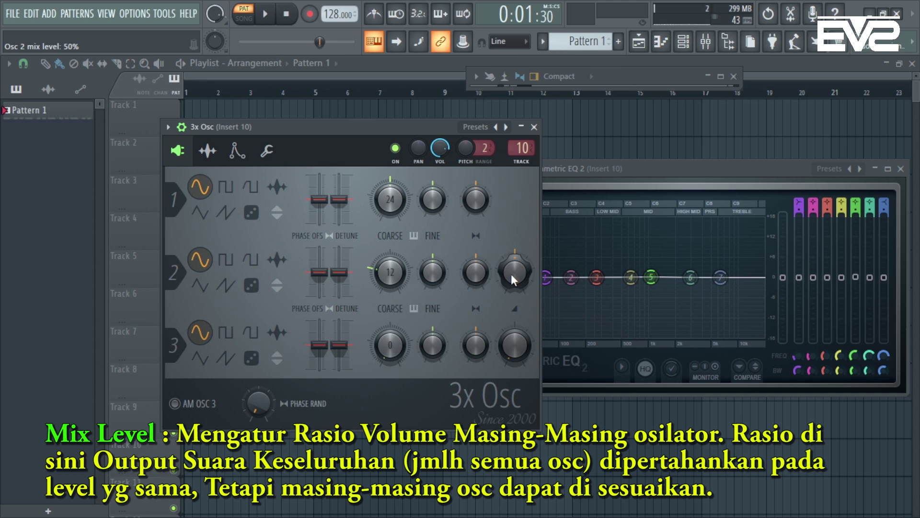
pyautogui.moveTo(511, 274); pyautogui.dragTo(511, 311)
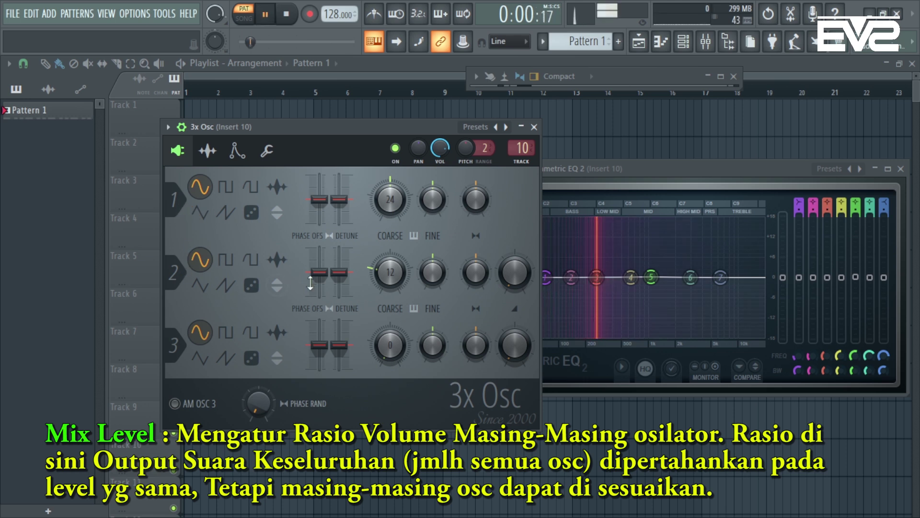
# Close the Fruity Parametric EQ 2 window and move the 3x Osc window towards the middle of the workspace
pyautogui.click(904, 173)
pyautogui.click(901, 168)
pyautogui.moveTo(350, 132); pyautogui.dragTo(526, 120)
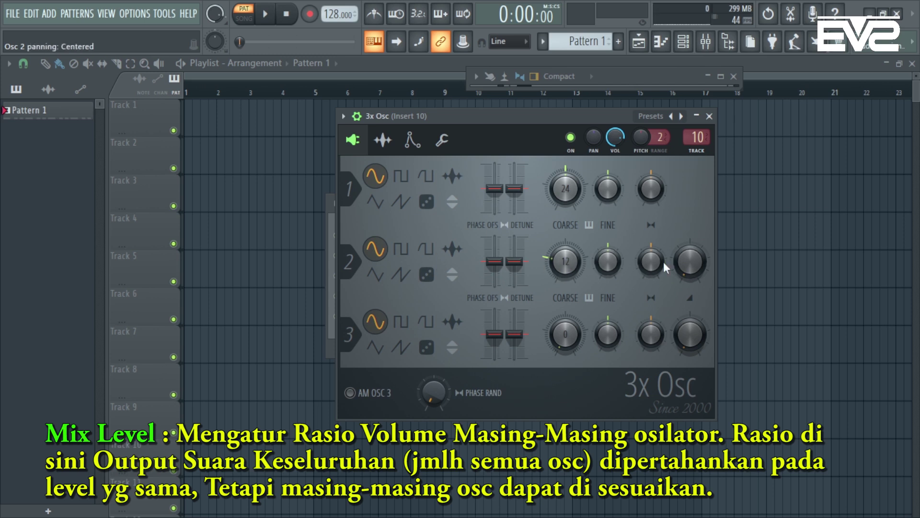
# Play the pattern while raising oscillator 2's mix level through 6% to 50%, and stop playback
pyautogui.press('space')
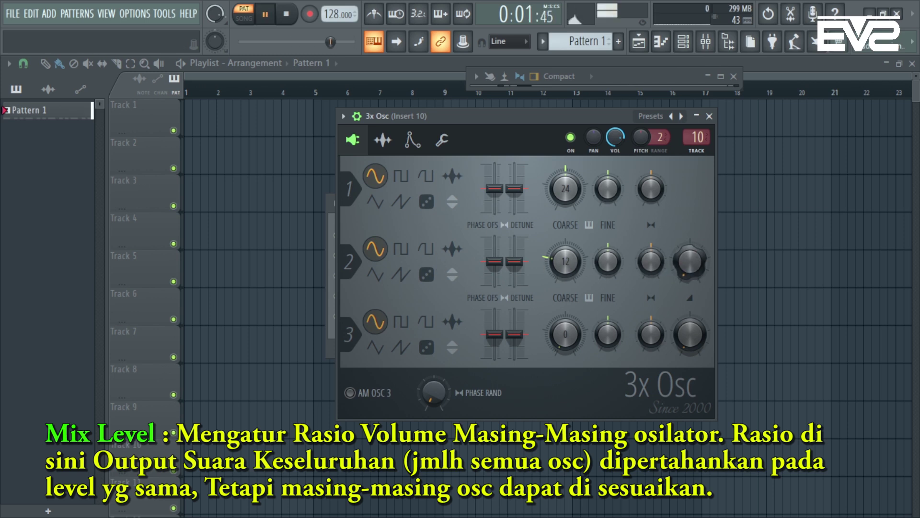
pyautogui.moveTo(692, 265); pyautogui.dragTo(692, 264)
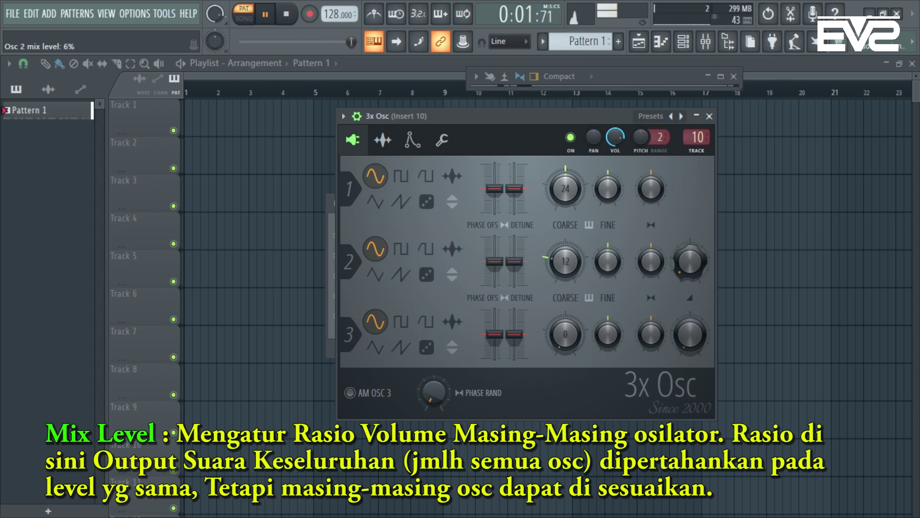
pyautogui.moveTo(692, 264); pyautogui.dragTo(692, 247)
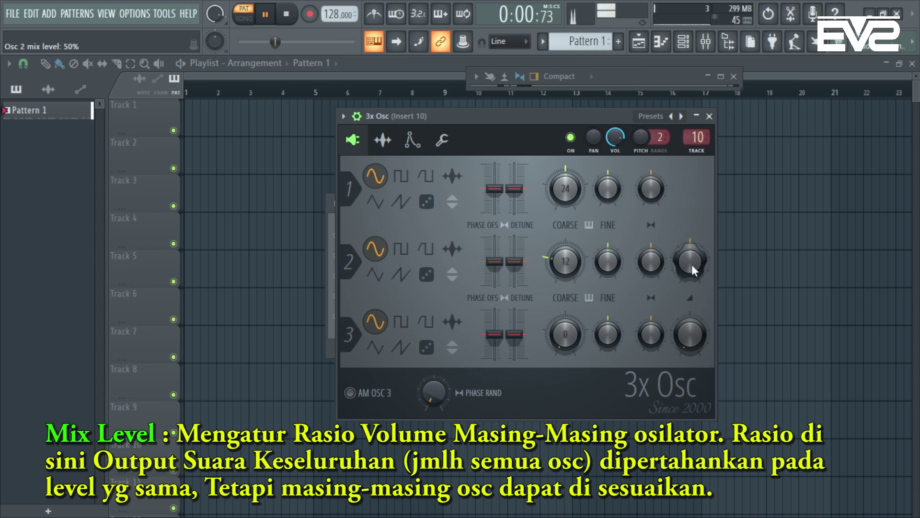
pyautogui.moveTo(539, 120); pyautogui.dragTo(495, 117)
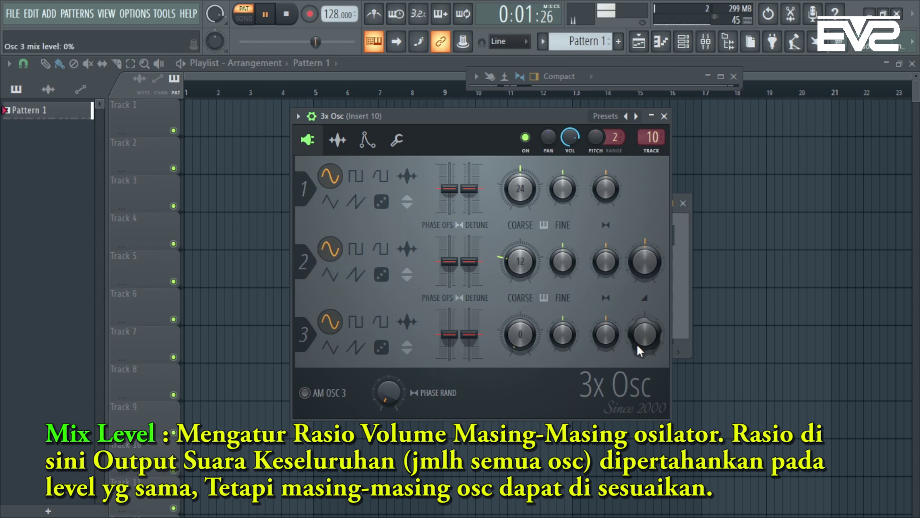
pyautogui.press('space')
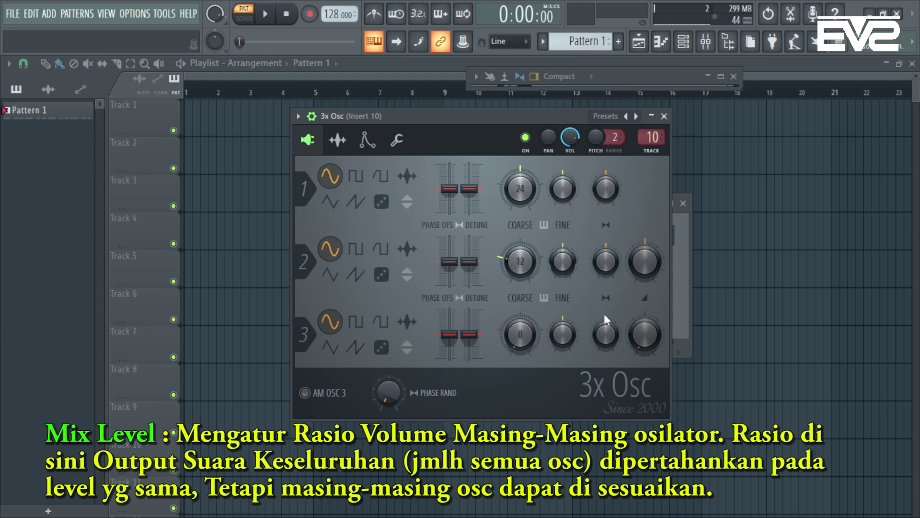
# With playback stopped, raise oscillator 3's mix level gradually and return it to 0%
pyautogui.moveTo(645, 337); pyautogui.dragTo(645, 374)
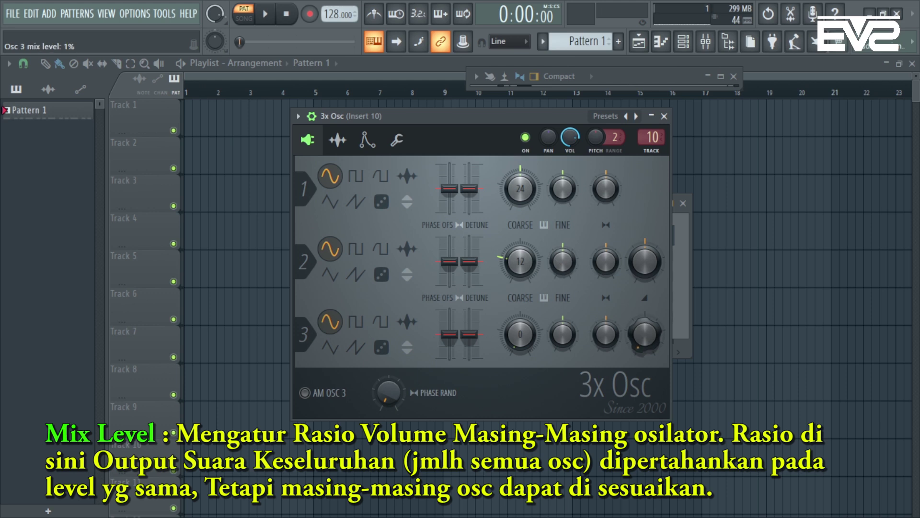
pyautogui.moveTo(645, 334); pyautogui.dragTo(645, 323)
pyautogui.moveTo(645, 334); pyautogui.dragTo(645, 329)
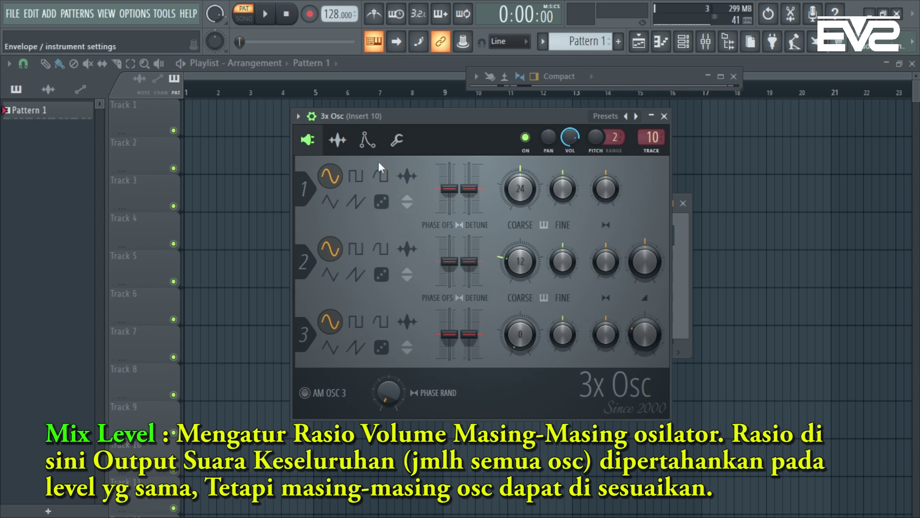
pyautogui.moveTo(644, 328); pyautogui.dragTo(645, 327)
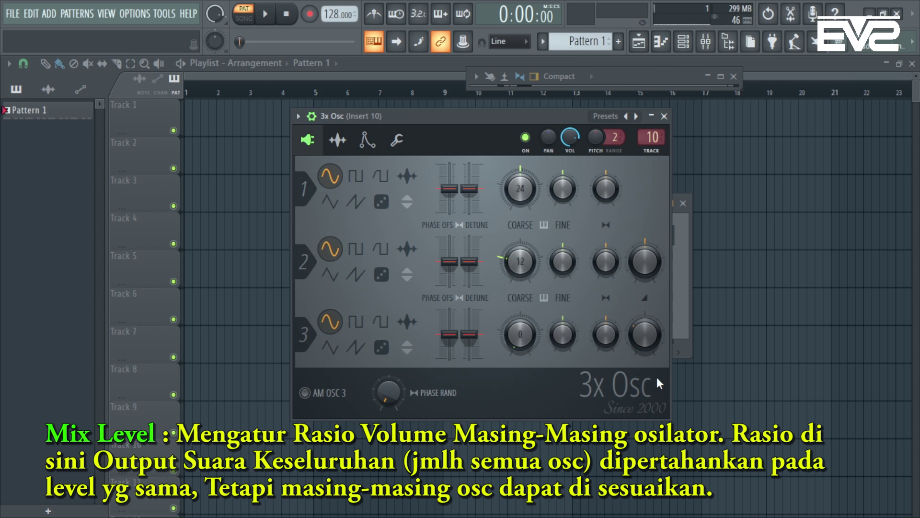
pyautogui.moveTo(646, 337)
pyautogui.mouseDown()
pyautogui.moveTo(645, 383)
pyautogui.moveTo(652, 342)
pyautogui.mouseUp()
# Play the pattern, raise oscillator 3's mix level partway from 0%, and stop playback
pyautogui.press('space')
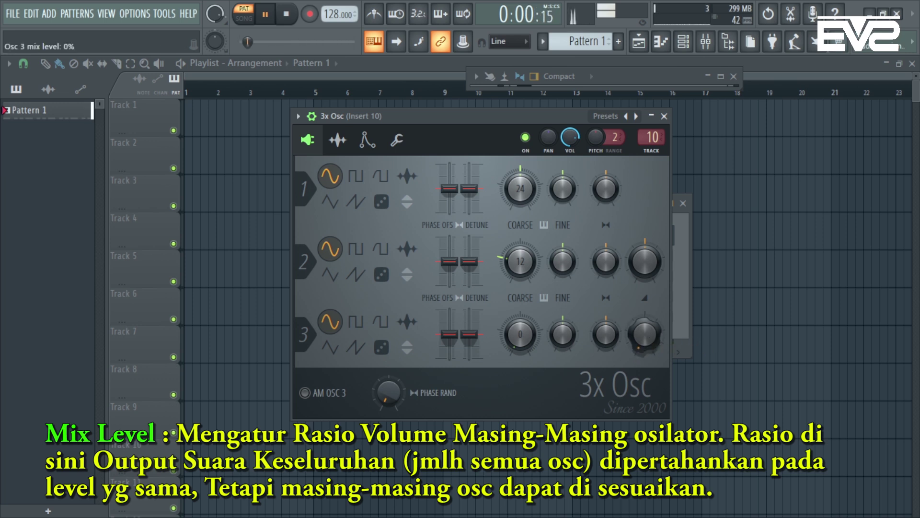
pyautogui.moveTo(644, 334); pyautogui.dragTo(645, 320)
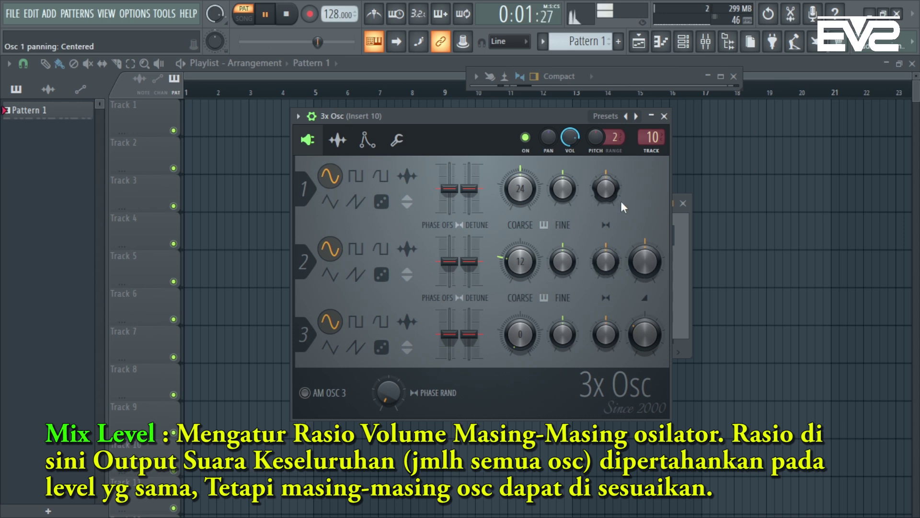
pyautogui.press('space')
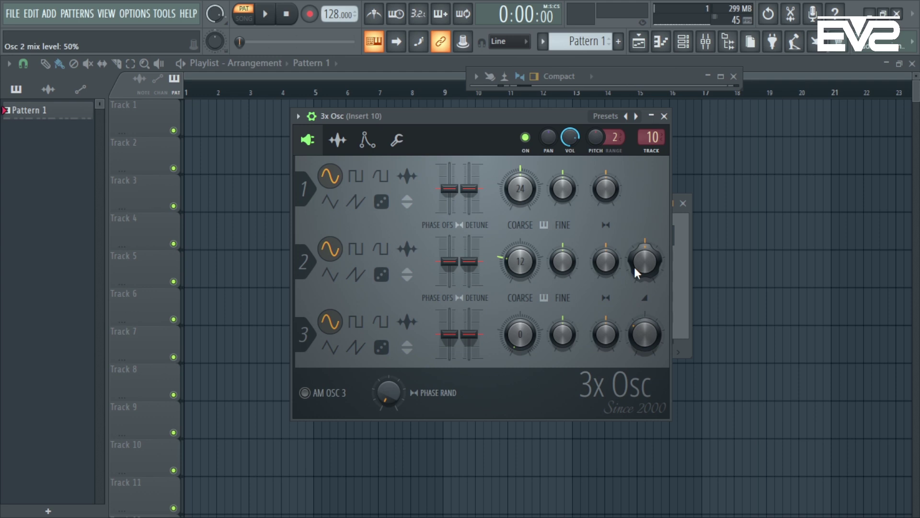
# Vary the mix levels of oscillators 2 and 3 up and down, bringing oscillator 2 to 73%
pyautogui.scroll(3, 666, 352)
pyautogui.scroll(-3, 642, 263)
pyautogui.scroll(2, 641, 352)
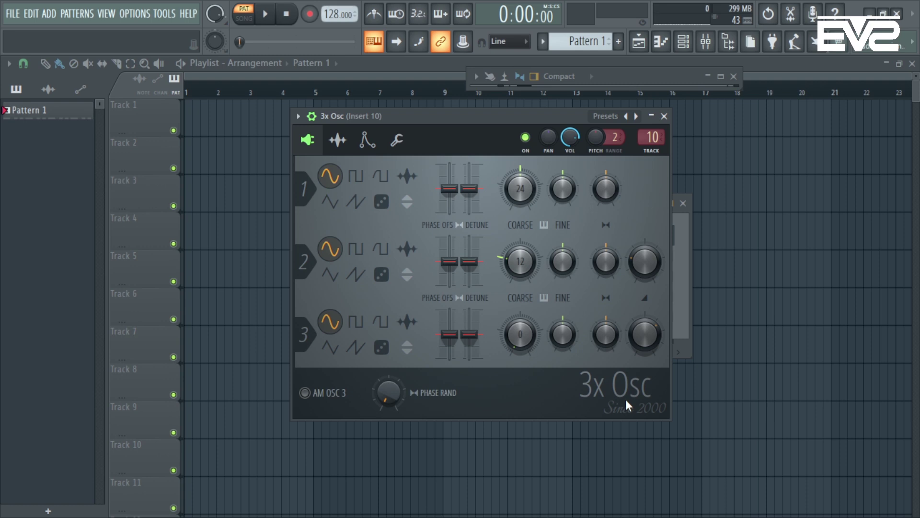
pyautogui.moveTo(648, 274)
pyautogui.mouseDown()
pyautogui.moveTo(647, 249)
pyautogui.moveTo(653, 271)
pyautogui.mouseUp()
pyautogui.scroll(-2, 662, 332)
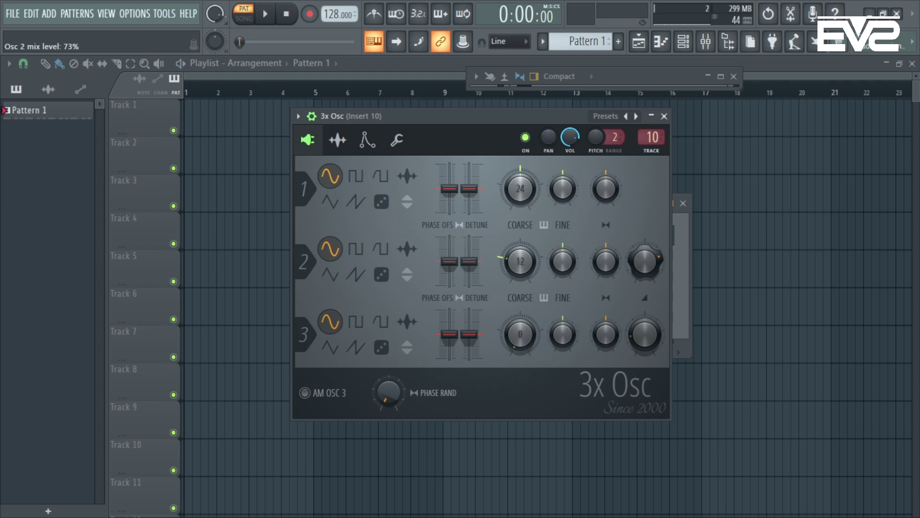
# Reset oscillator 2's mix level to 50% and readjust oscillator 3's mix level
pyautogui.moveTo(643, 333); pyautogui.dragTo(645, 330)
pyautogui.rightClick(646, 262)
pyautogui.click(649, 269)
pyautogui.rightClick(647, 312)
pyautogui.click(670, 318)
pyautogui.moveTo(639, 340); pyautogui.dragTo(640, 330)
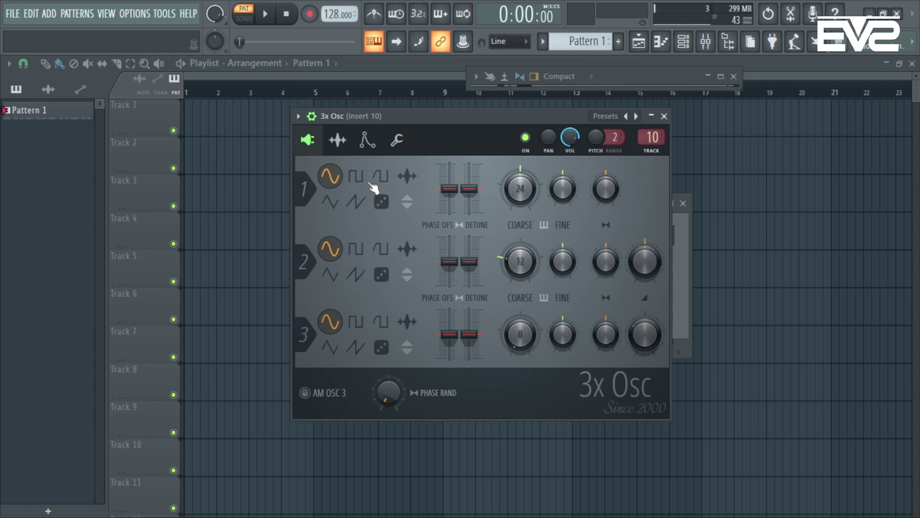
# Raise oscillator 2's mix level to 100% along with oscillator 3's, and bring them back to 50% and 33%
pyautogui.moveTo(647, 270); pyautogui.dragTo(647, 240)
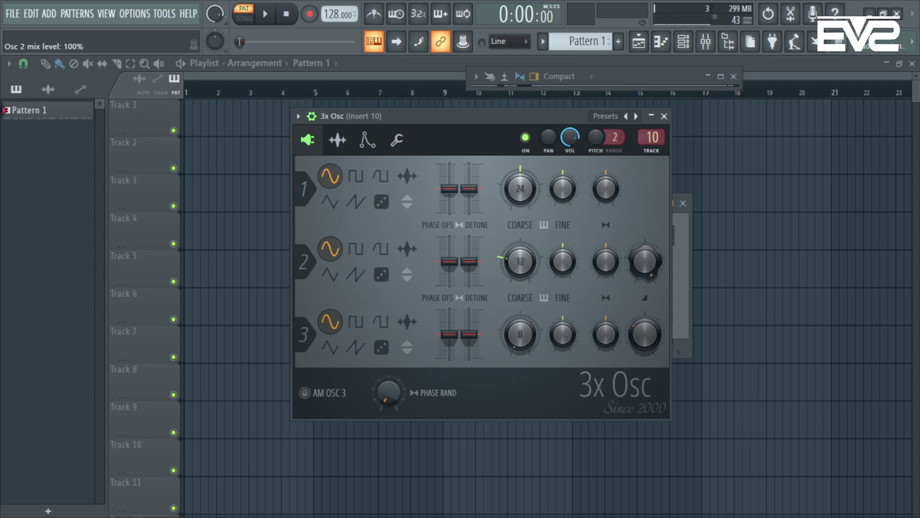
pyautogui.moveTo(660, 354); pyautogui.dragTo(660, 326)
pyautogui.moveTo(650, 274); pyautogui.dragTo(650, 293)
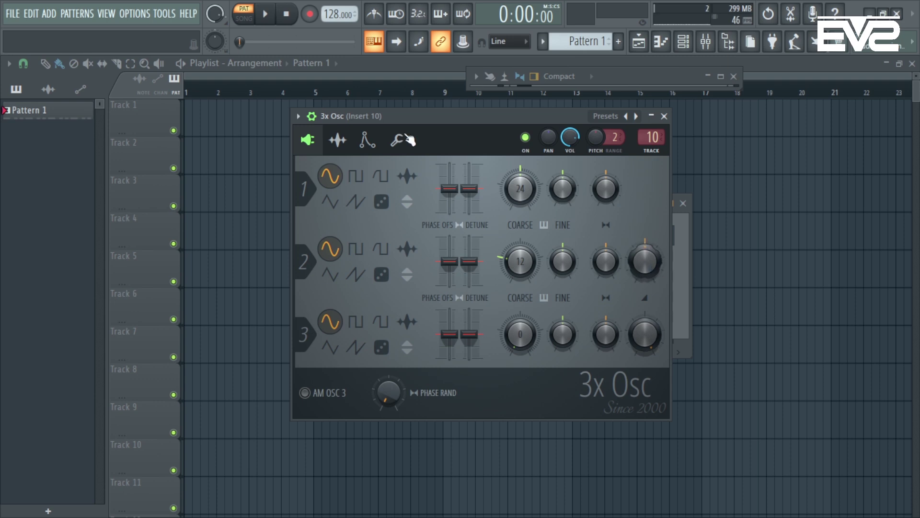
pyautogui.moveTo(646, 333); pyautogui.dragTo(646, 344)
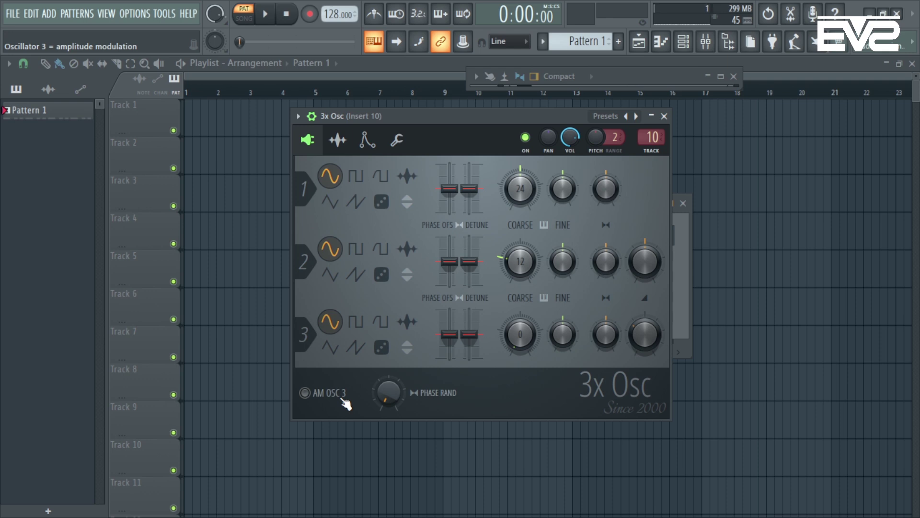
# Switch the AM OSC 3 amplitude modulation option on and off twice with playback stopped
pyautogui.click(307, 397)
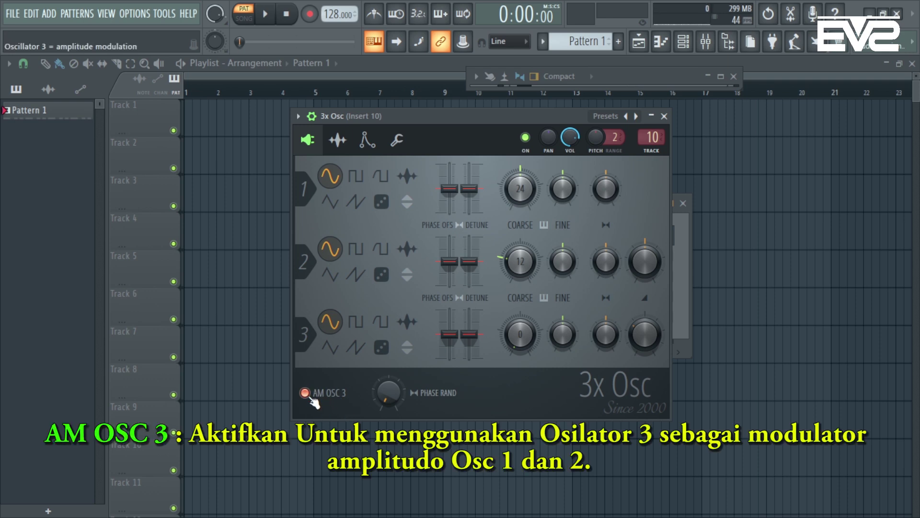
pyautogui.click(311, 399)
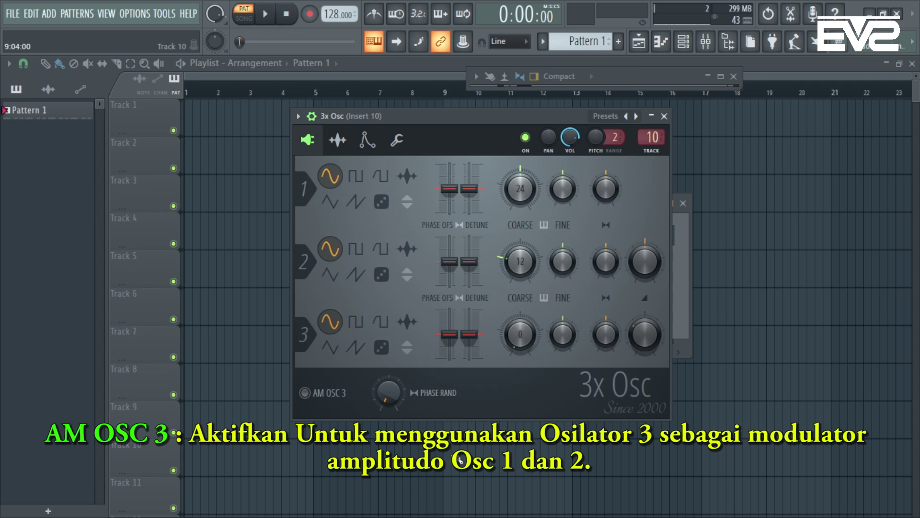
pyautogui.click(312, 393)
pyautogui.click(331, 394)
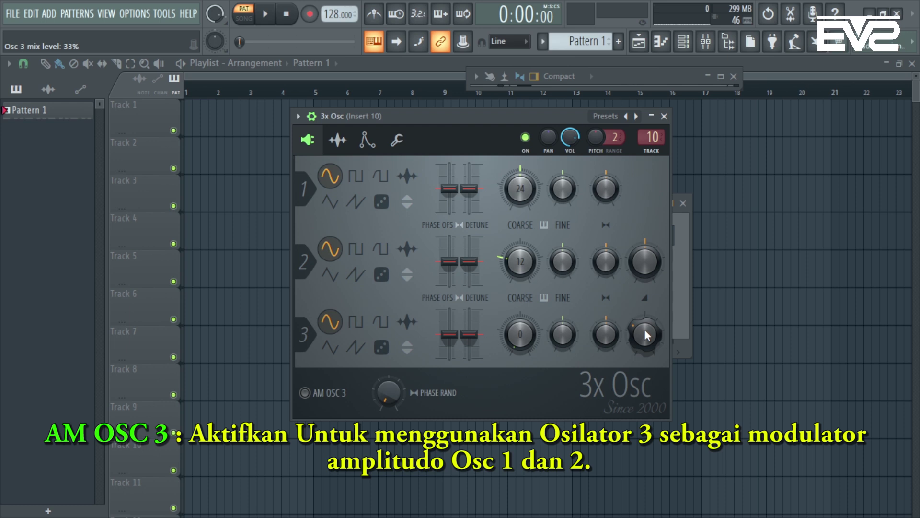
# Turn oscillator 3's mix level down to 0% and briefly switch AM OSC 3 on and off
pyautogui.moveTo(644, 329); pyautogui.dragTo(644, 350)
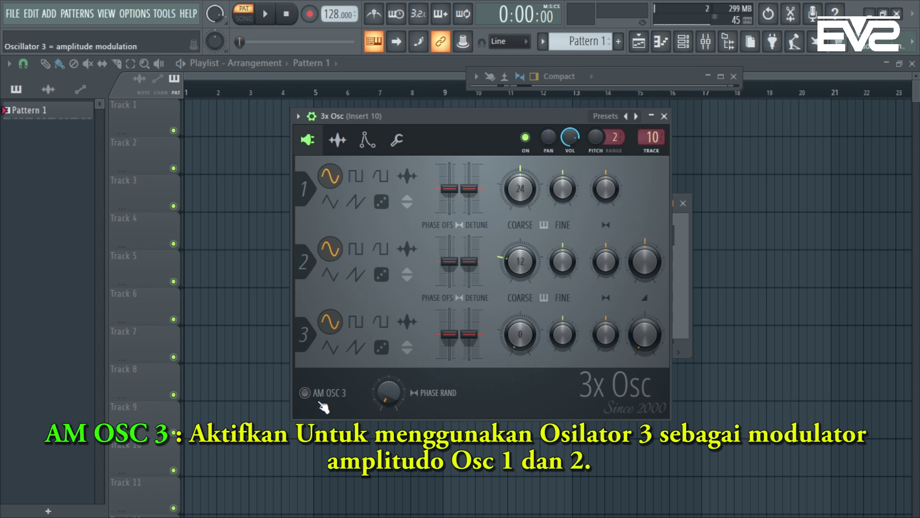
pyautogui.click(334, 394)
pyautogui.click(312, 396)
# Play the pattern while repeatedly toggling AM OSC 3, leave it off, and stop playback
pyautogui.press('space')
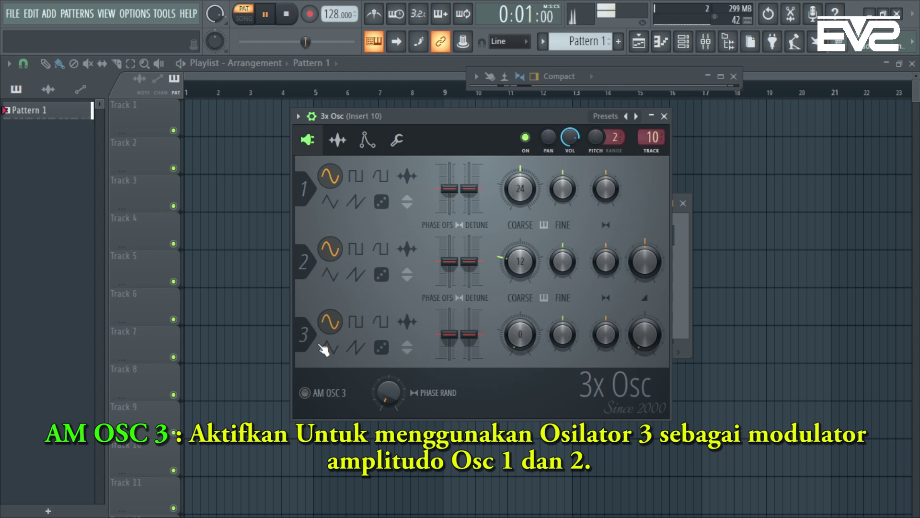
pyautogui.click(318, 400)
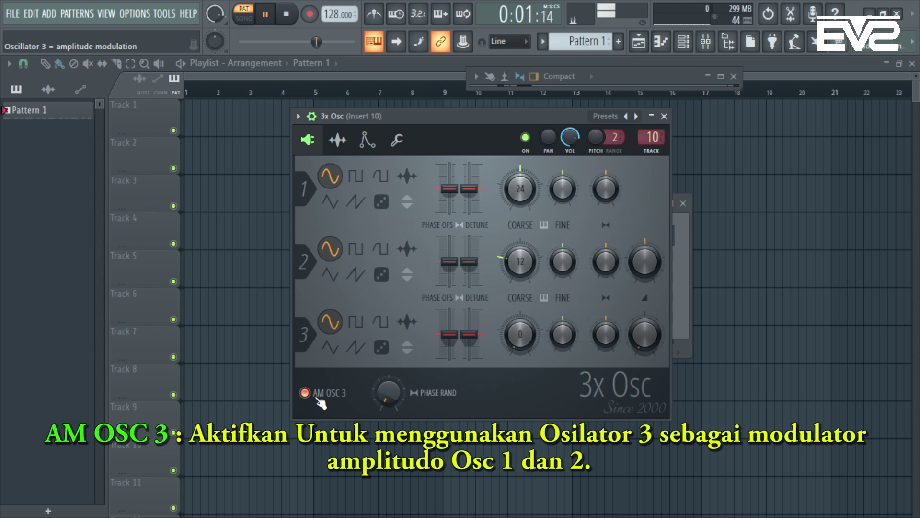
pyautogui.click(318, 401)
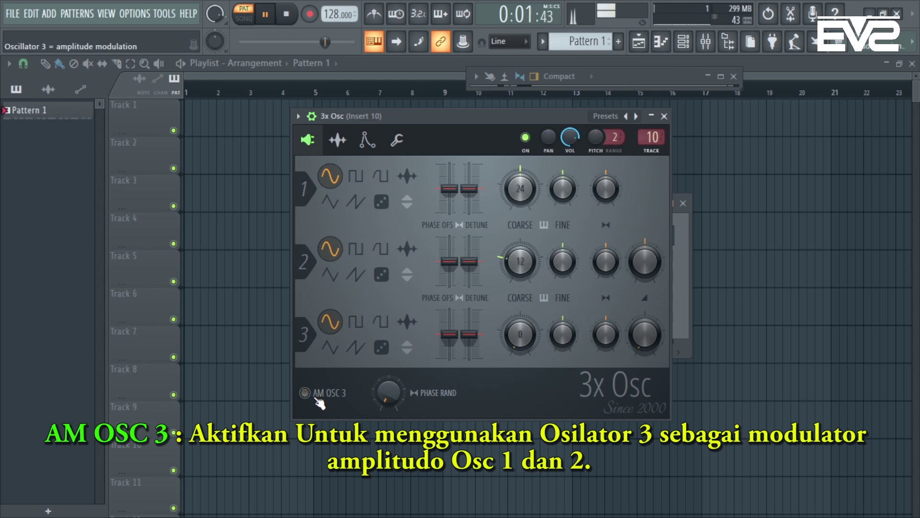
pyautogui.click(318, 402)
pyautogui.click(318, 402)
pyautogui.click(318, 402)
pyautogui.click(318, 401)
pyautogui.click(318, 402)
pyautogui.click(318, 401)
pyautogui.click(318, 401)
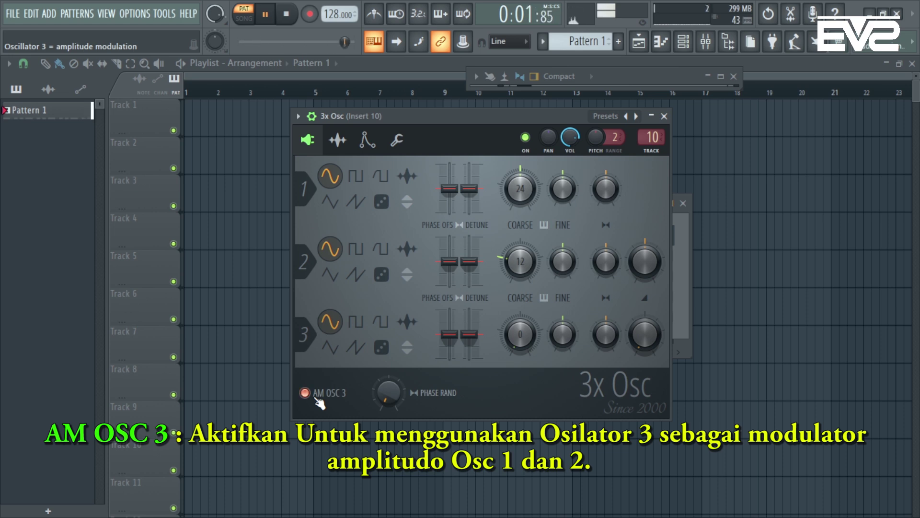
pyautogui.click(318, 402)
pyautogui.press('space')
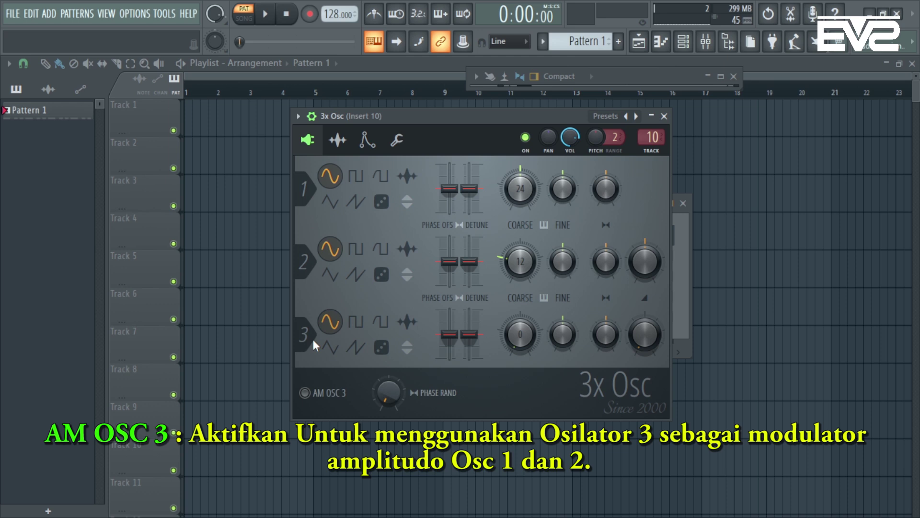
# Raise oscillator 3's mix level with AM OSC 3 switched on, switch AM OSC 3 off and start playback
pyautogui.click(305, 393)
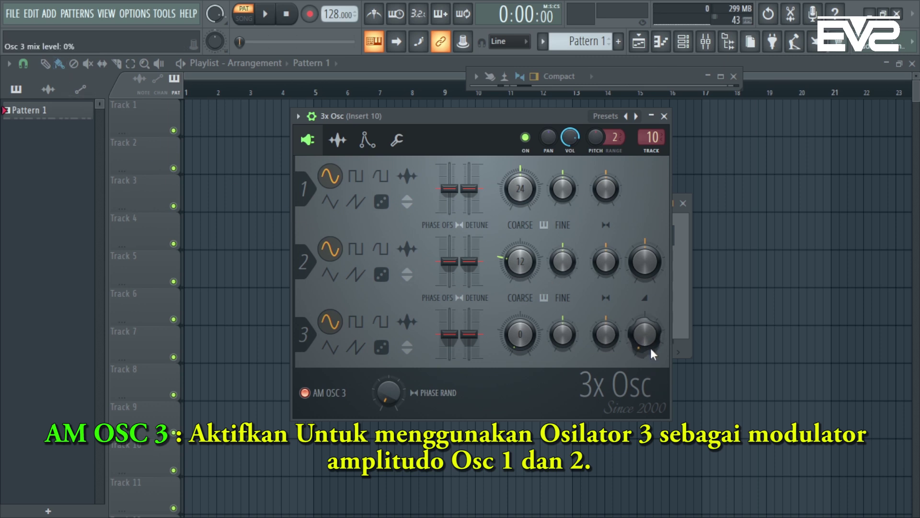
pyautogui.moveTo(651, 348); pyautogui.dragTo(651, 331)
pyautogui.click(331, 392)
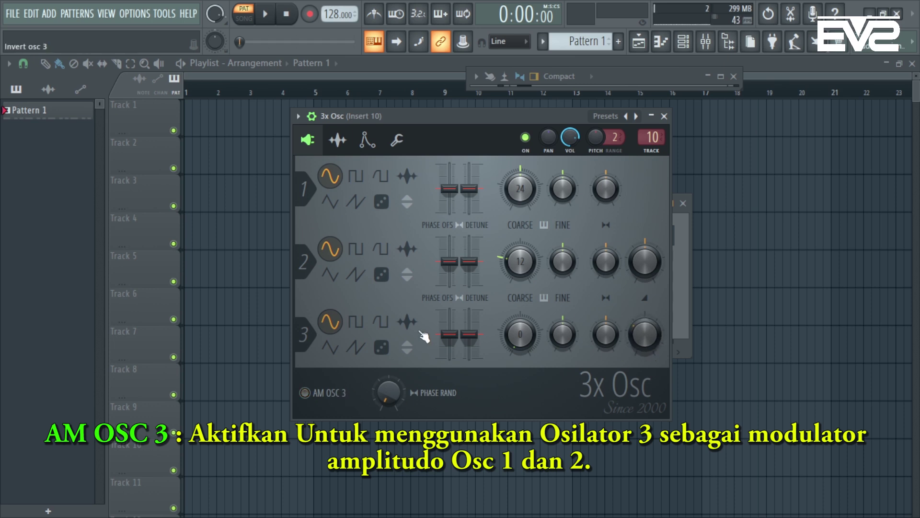
pyautogui.press('space')
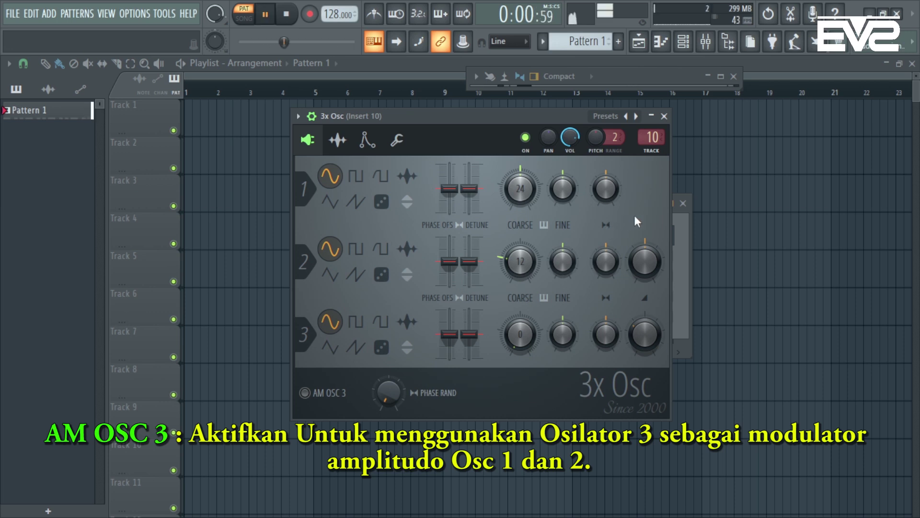
# Switch AM OSC 3 on and off twice while the pattern plays, leave it off and stop playback
pyautogui.click(334, 395)
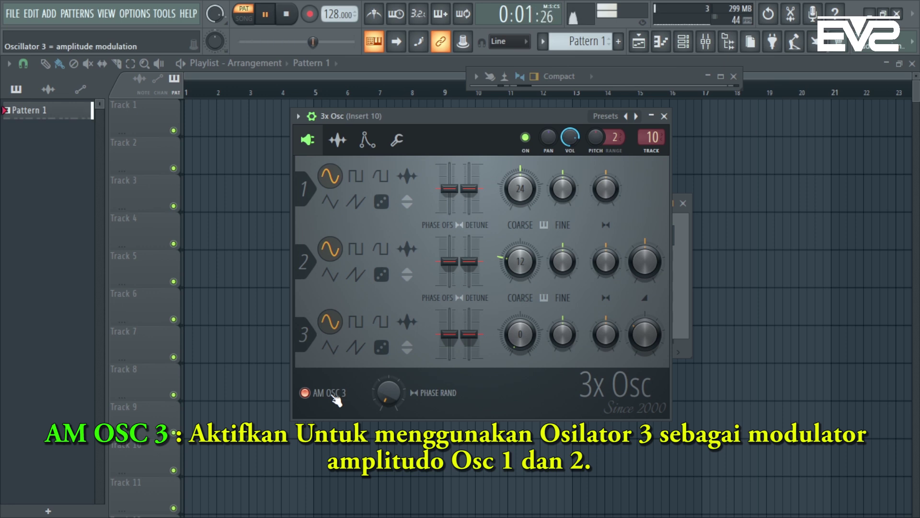
pyautogui.click(334, 396)
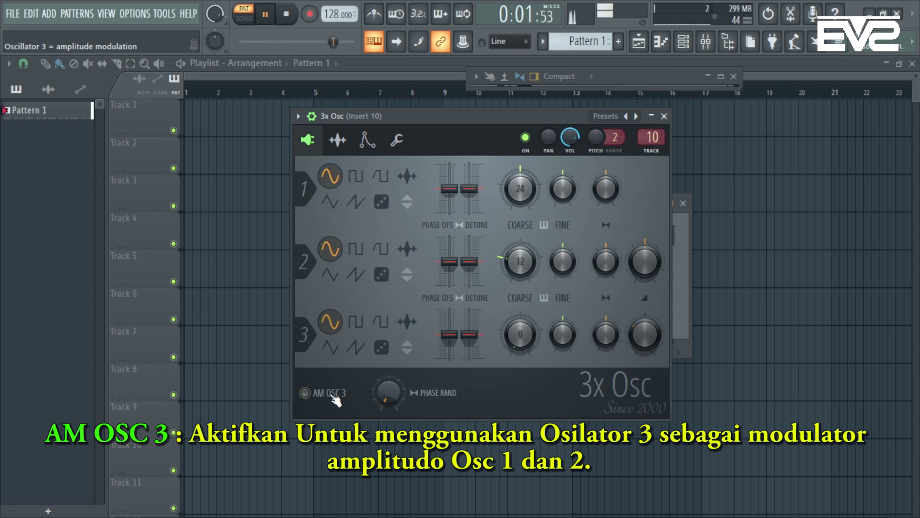
pyautogui.click(335, 396)
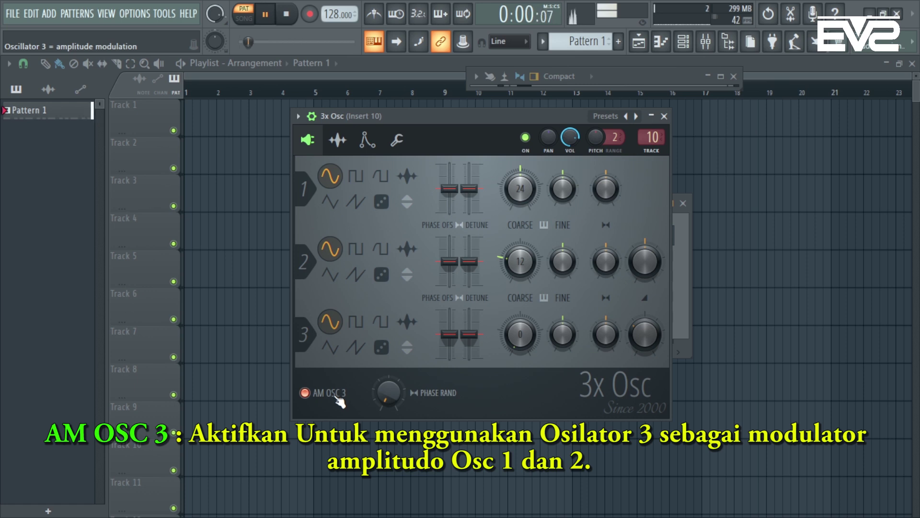
pyautogui.click(337, 399)
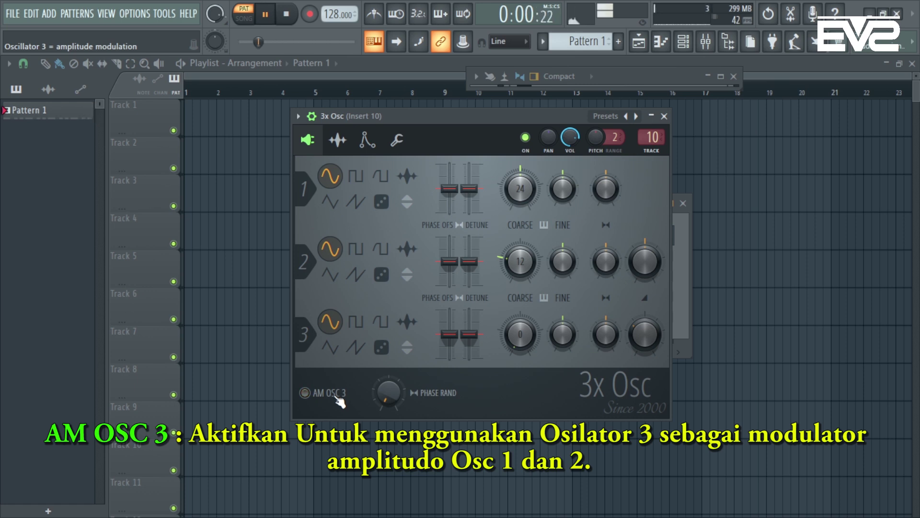
pyautogui.press('space')
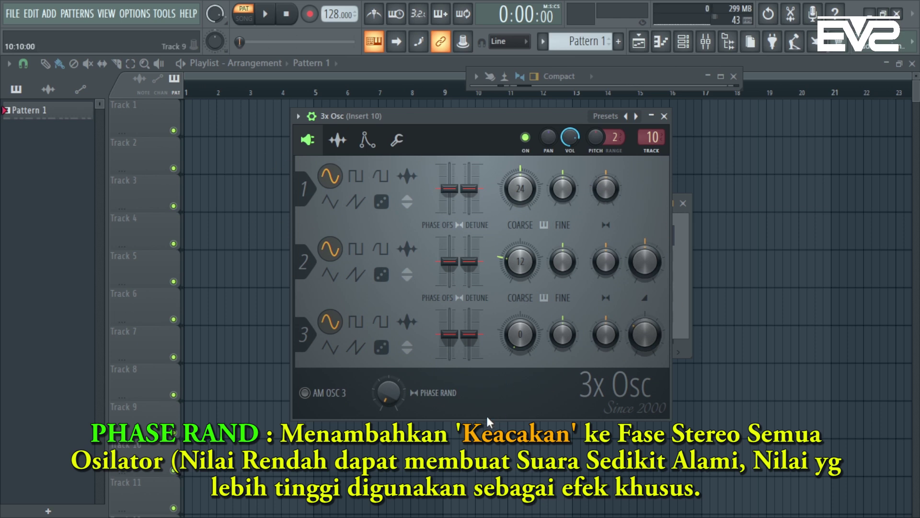
# Play the pattern while sweeping the stereo phase randomness up to 100% and back to its minimum, then halt playback
pyautogui.press('space')
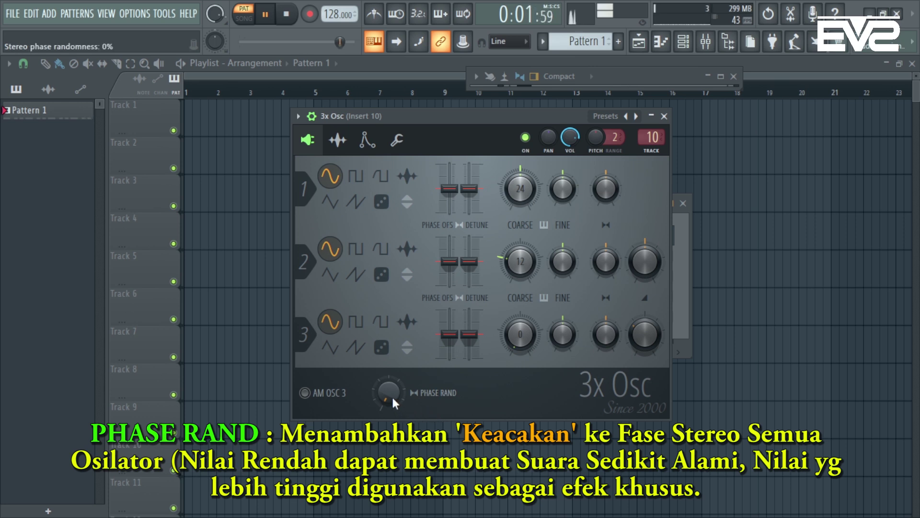
pyautogui.moveTo(389, 393); pyautogui.dragTo(388, 386)
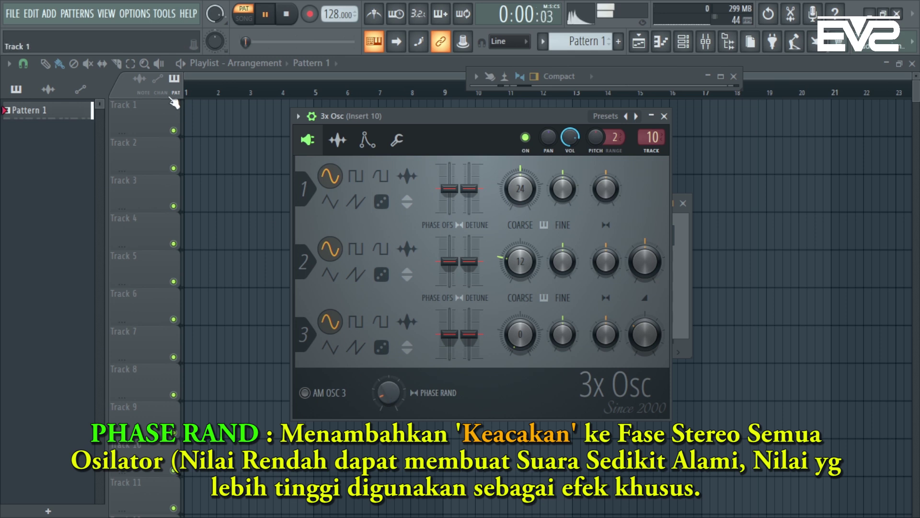
pyautogui.moveTo(388, 393); pyautogui.dragTo(388, 355)
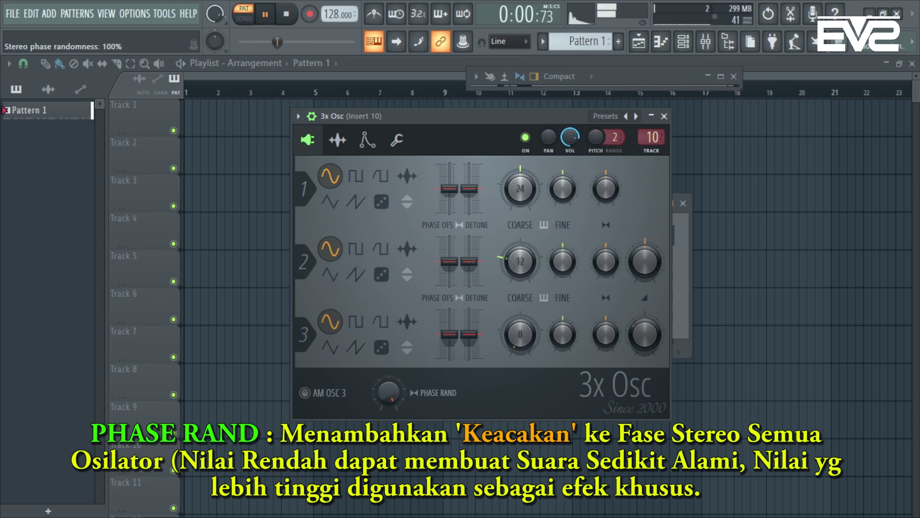
pyautogui.moveTo(388, 390); pyautogui.dragTo(388, 434)
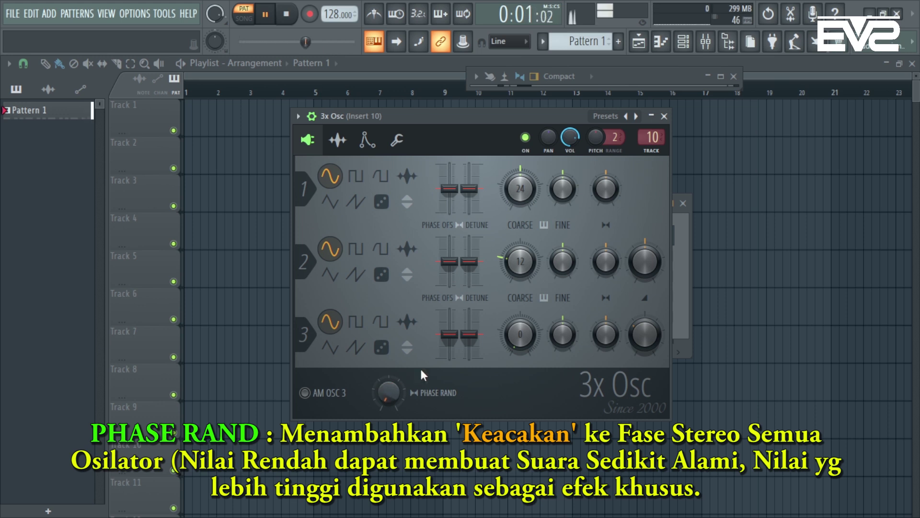
pyautogui.click(265, 14)
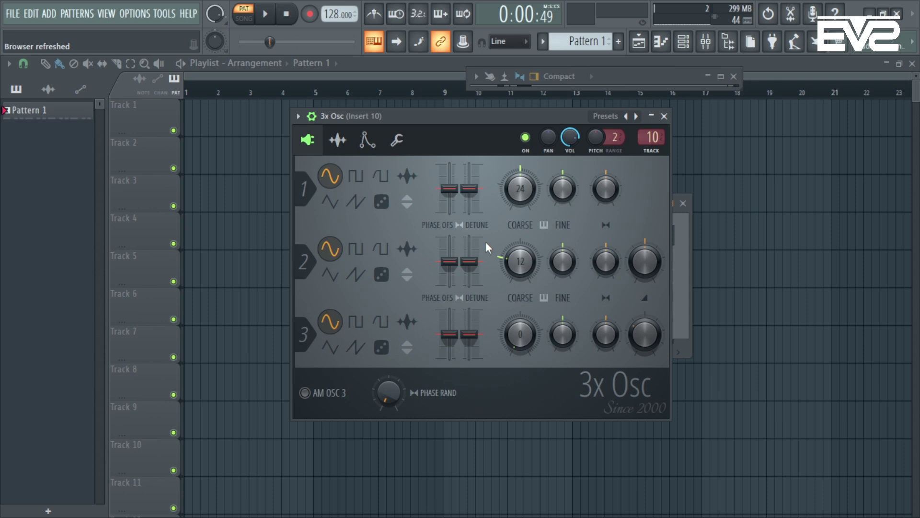
# Open 3x Osc's envelope settings and switch the volume envelope on while the pattern plays
pyautogui.moveTo(477, 118); pyautogui.dragTo(511, 127)
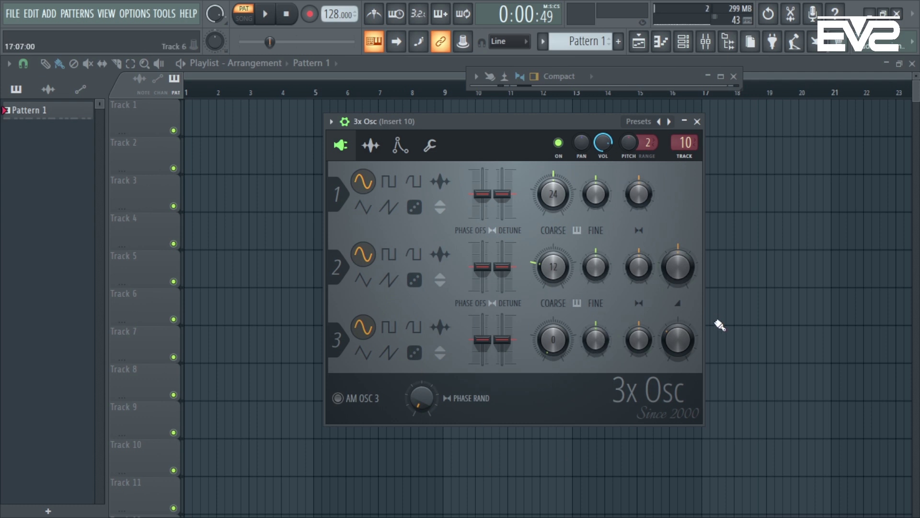
pyautogui.click(372, 148)
pyautogui.click(400, 145)
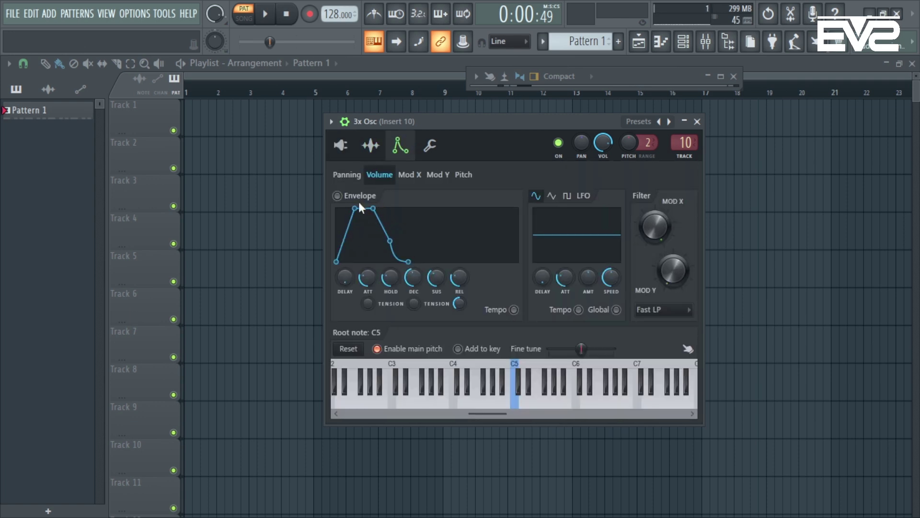
pyautogui.click(355, 202)
pyautogui.press('space')
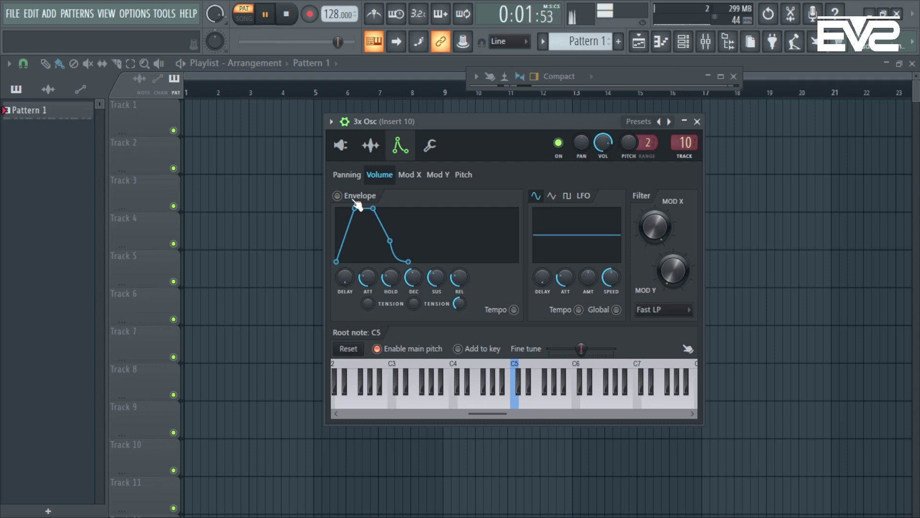
pyautogui.click(357, 204)
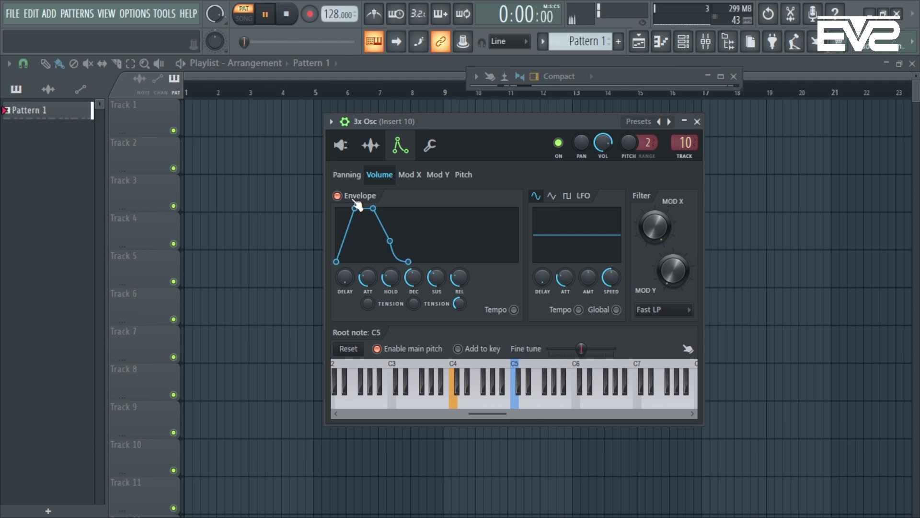
# Set the volume envelope's attack to about 24%, briefly raise its predelay to 26%, and stop playback
pyautogui.moveTo(354, 208); pyautogui.dragTo(350, 208)
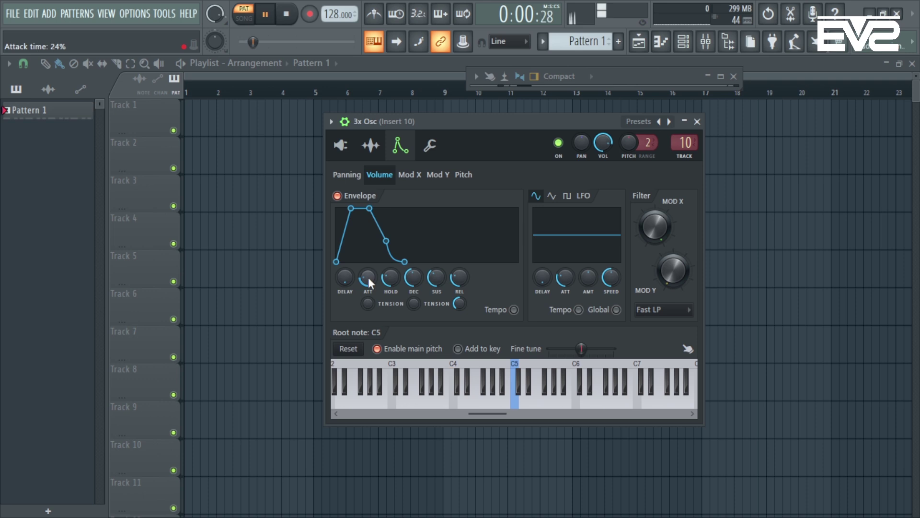
pyautogui.moveTo(351, 288); pyautogui.dragTo(351, 276)
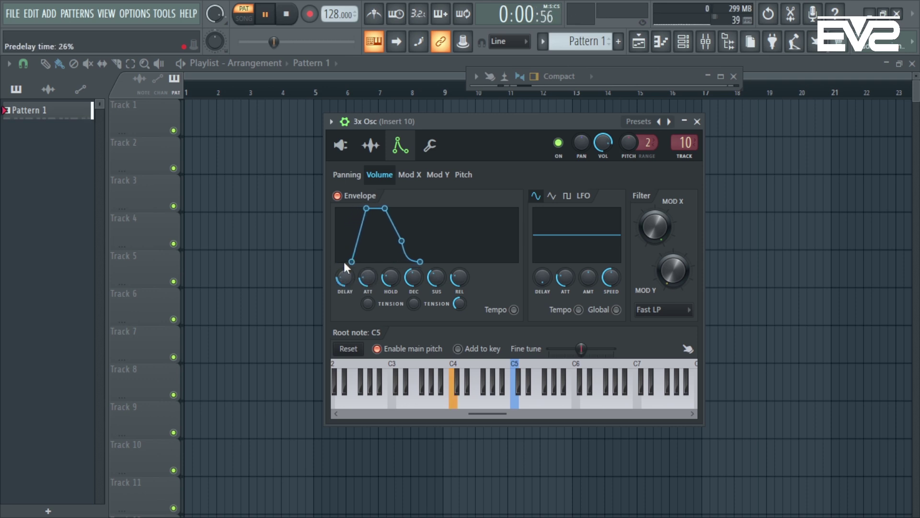
pyautogui.moveTo(341, 260); pyautogui.dragTo(334, 261)
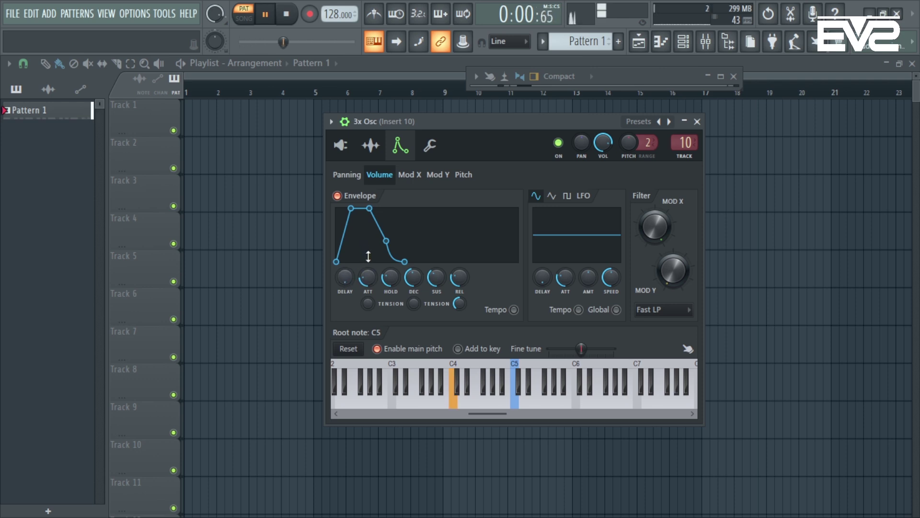
pyautogui.press('space')
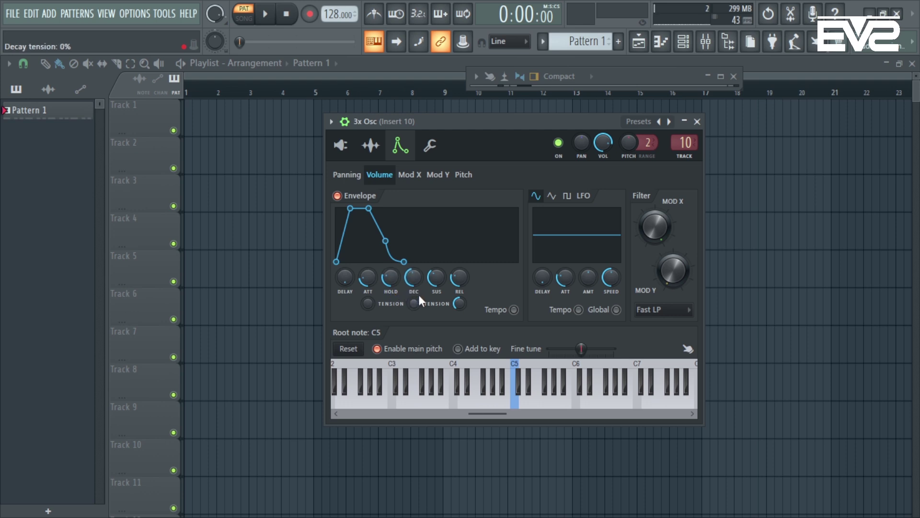
# Reduce the volume envelope's attack, hold, sustain and release to minimum and shorten its decay, auditioning the pattern
pyautogui.moveTo(367, 277); pyautogui.dragTo(367, 307)
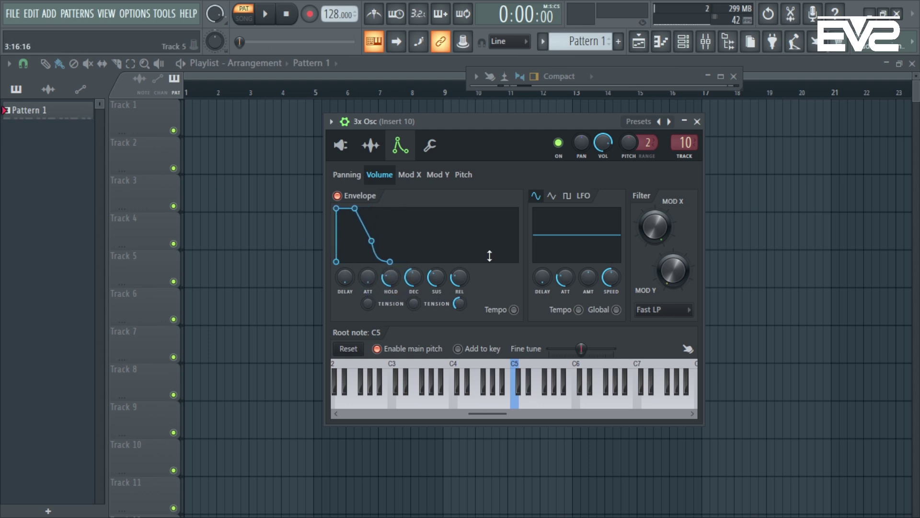
pyautogui.press('space')
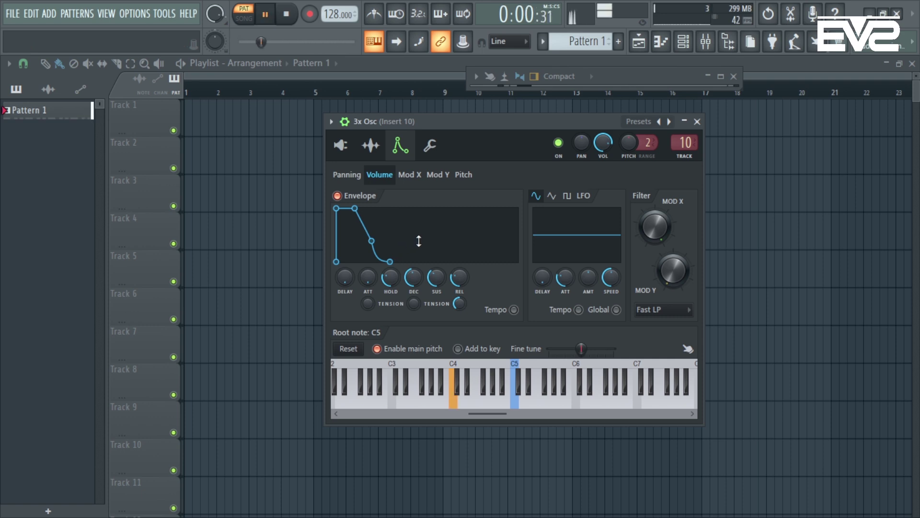
pyautogui.moveTo(396, 281); pyautogui.dragTo(461, 293)
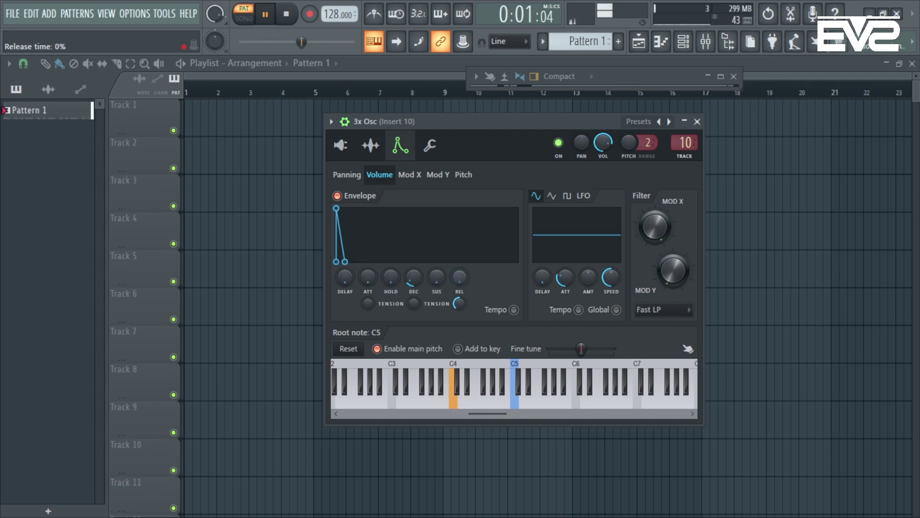
# Lengthen the volume envelope's decay slightly and raise its hold time, stopping playback along the way
pyautogui.moveTo(414, 277); pyautogui.dragTo(414, 272)
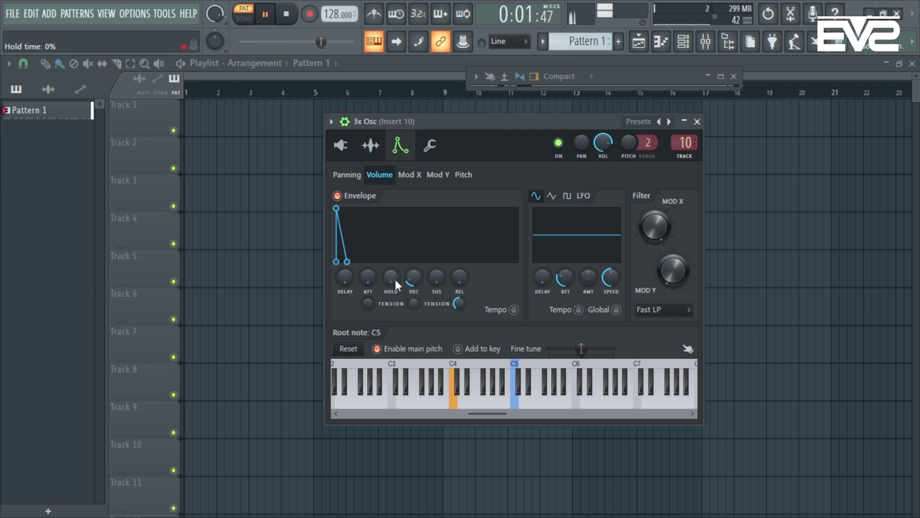
pyautogui.moveTo(395, 279); pyautogui.dragTo(395, 269)
pyautogui.press('space')
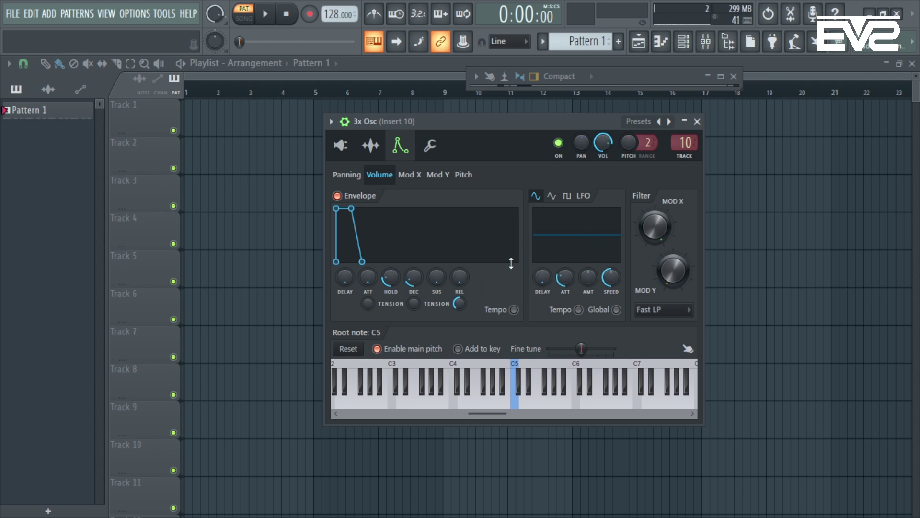
pyautogui.moveTo(391, 277); pyautogui.dragTo(391, 269)
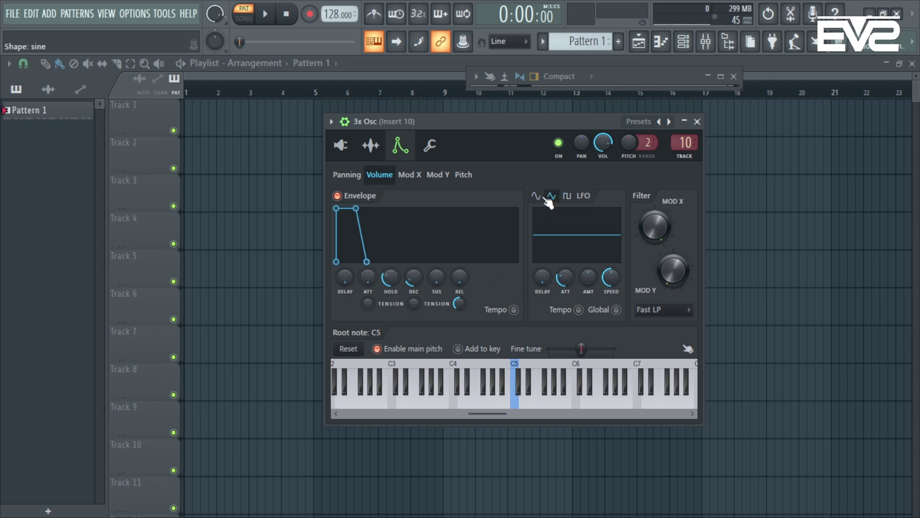
# Cycle the volume LFO shape through square, triangle and sine, ending on square, and set its speed to 44%
pyautogui.click(568, 196)
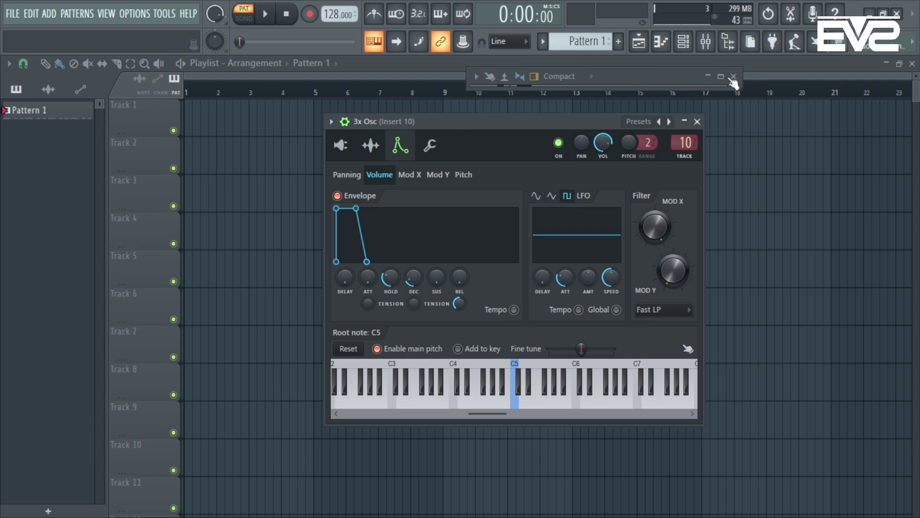
pyautogui.click(552, 197)
pyautogui.click(543, 201)
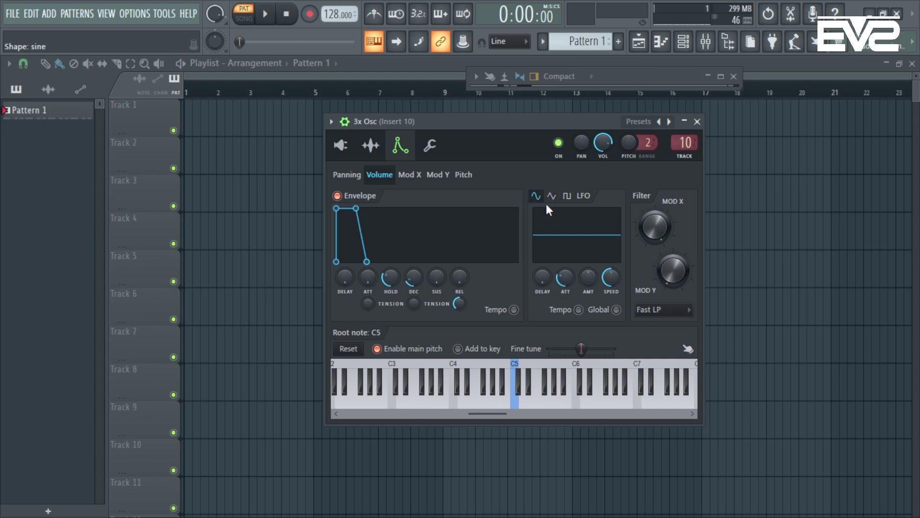
pyautogui.click(552, 198)
pyautogui.click(537, 197)
pyautogui.click(566, 198)
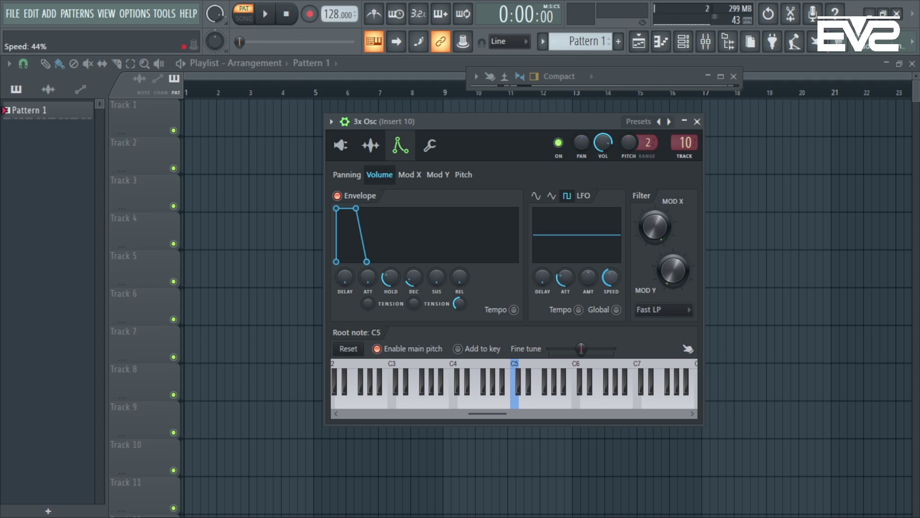
pyautogui.moveTo(588, 283)
pyautogui.mouseDown()
pyautogui.moveTo(588, 266)
pyautogui.moveTo(588, 285)
pyautogui.mouseUp()
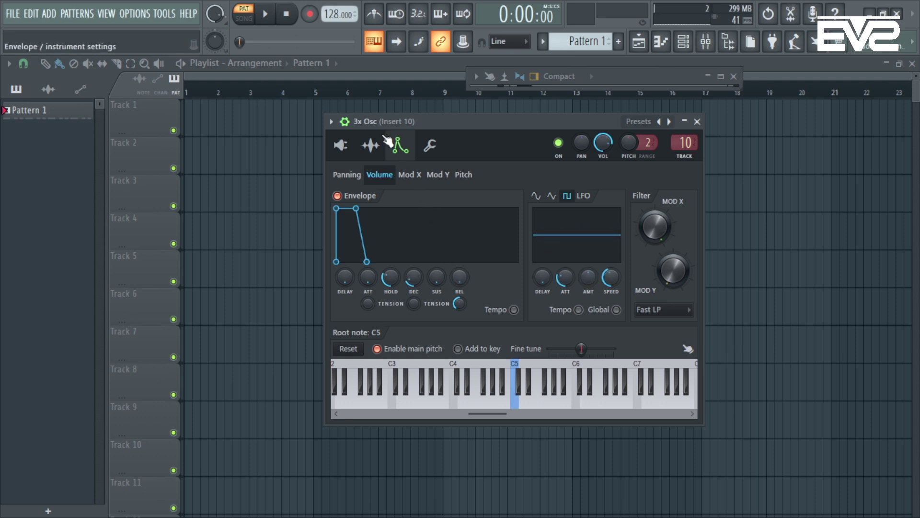
# Play the pattern, choose the sine shape for the volume LFO and raise its amount to 92%
pyautogui.click(265, 13)
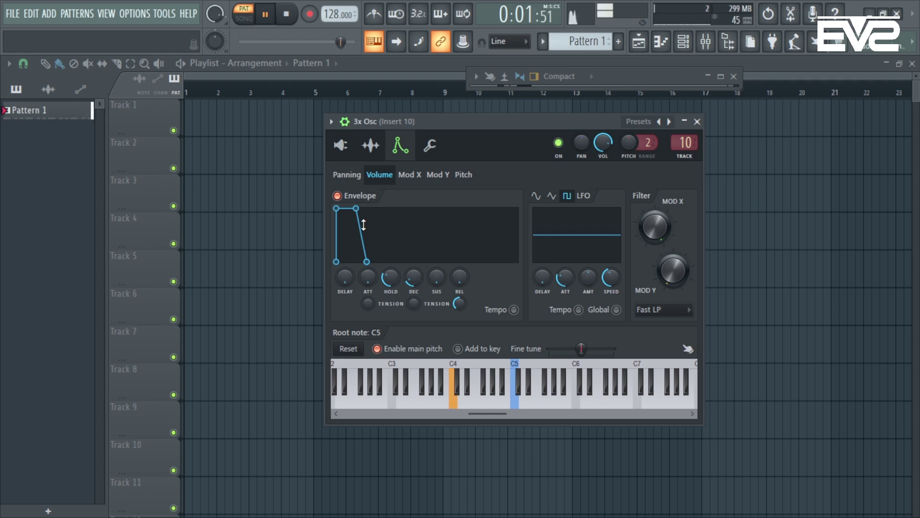
pyautogui.click(341, 145)
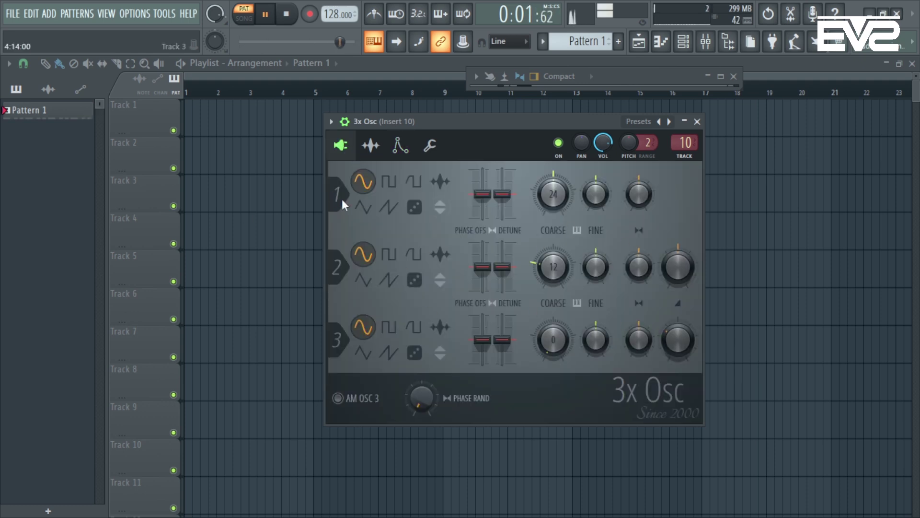
pyautogui.click(400, 145)
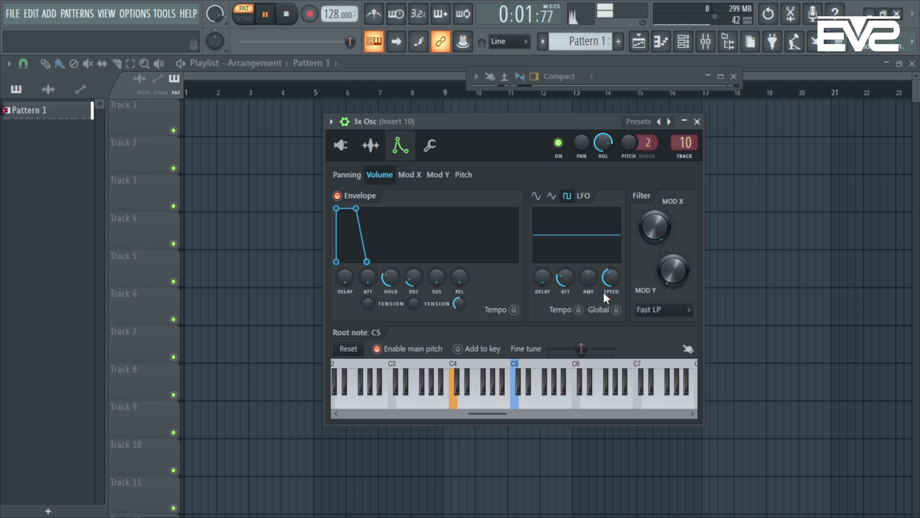
pyautogui.click(536, 196)
pyautogui.moveTo(588, 278); pyautogui.dragTo(588, 236)
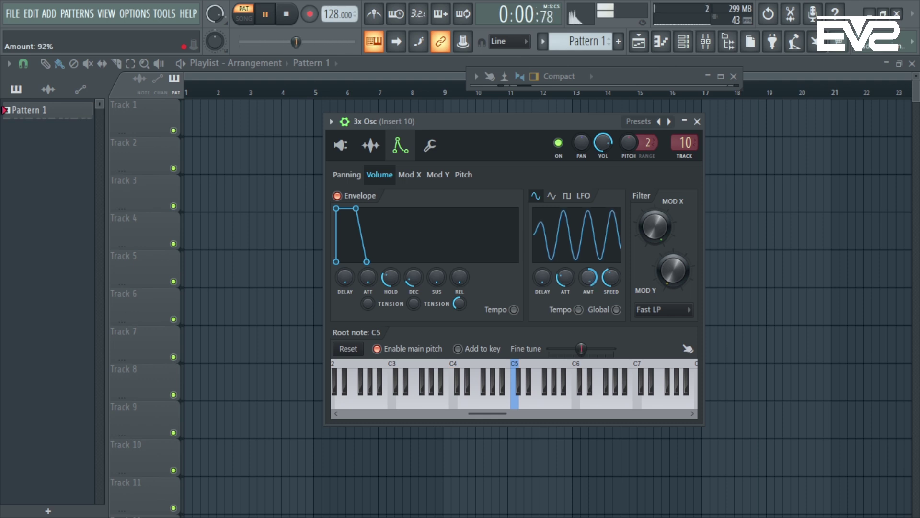
# Adjust the volume LFO's speed for more cycles, shorten its attack to 10% and stop playback
pyautogui.moveTo(612, 277)
pyautogui.mouseDown()
pyautogui.moveTo(612, 296)
pyautogui.moveTo(611, 237)
pyautogui.moveTo(610, 260)
pyautogui.mouseUp()
pyautogui.moveTo(565, 283); pyautogui.dragTo(565, 275)
pyautogui.press('space')
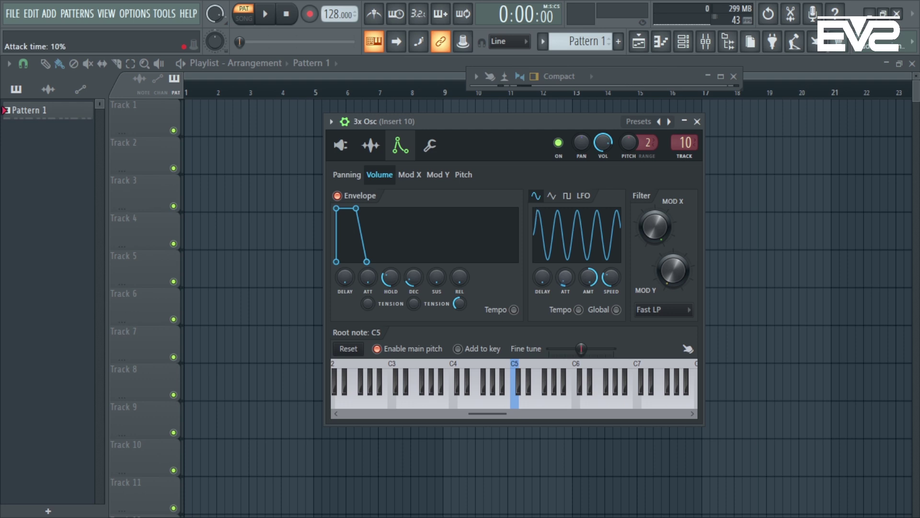
# Play the pattern, cut the volume LFO's attack to about 1% and raise its predelay to 100%
pyautogui.click(265, 14)
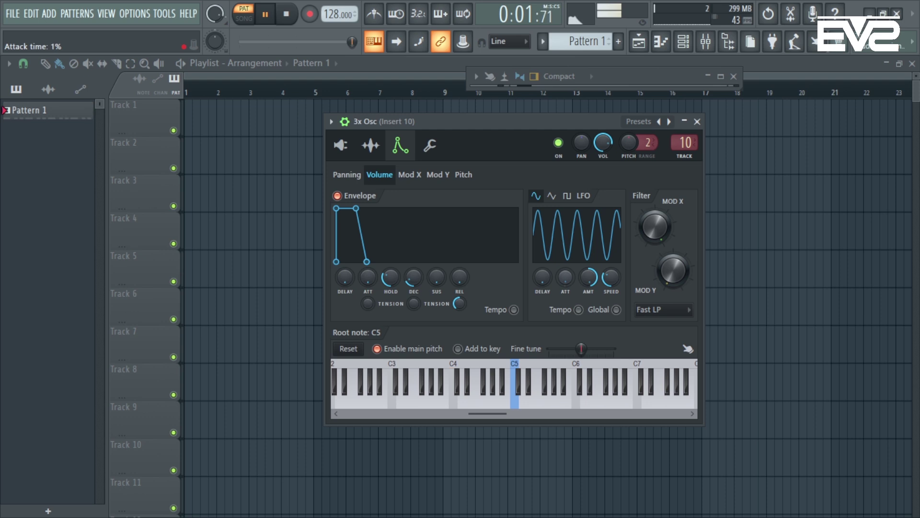
pyautogui.moveTo(567, 283); pyautogui.dragTo(539, 261)
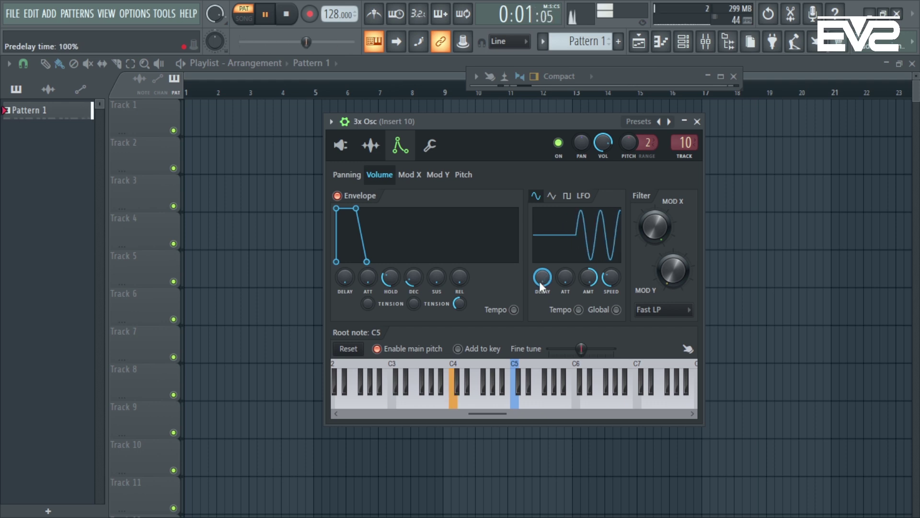
# Set the volume LFO's predelay to 0%, stop playback, and replay the pattern with the triangle shape
pyautogui.moveTo(539, 280); pyautogui.dragTo(539, 311)
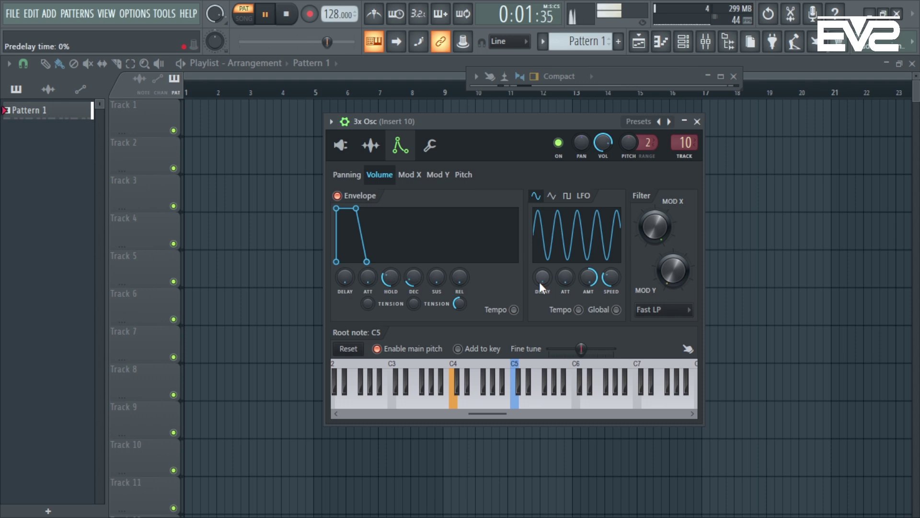
pyautogui.press('space')
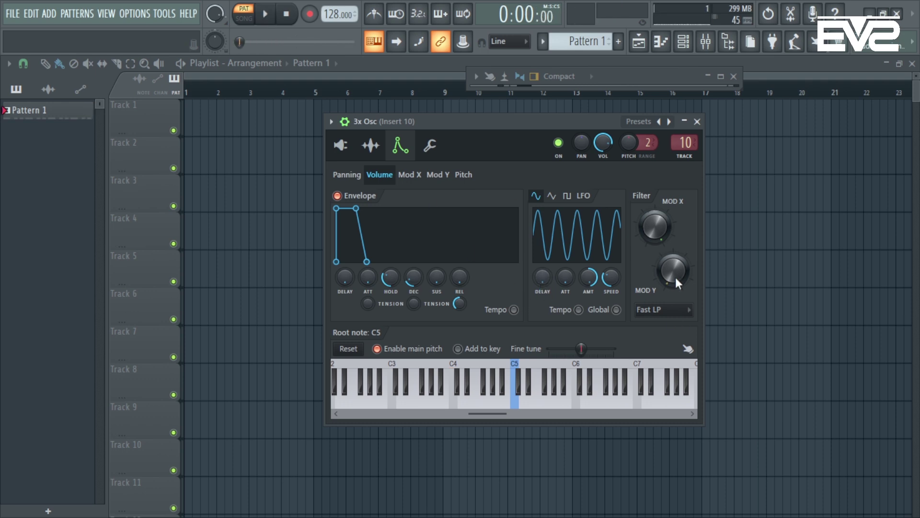
pyautogui.click(553, 196)
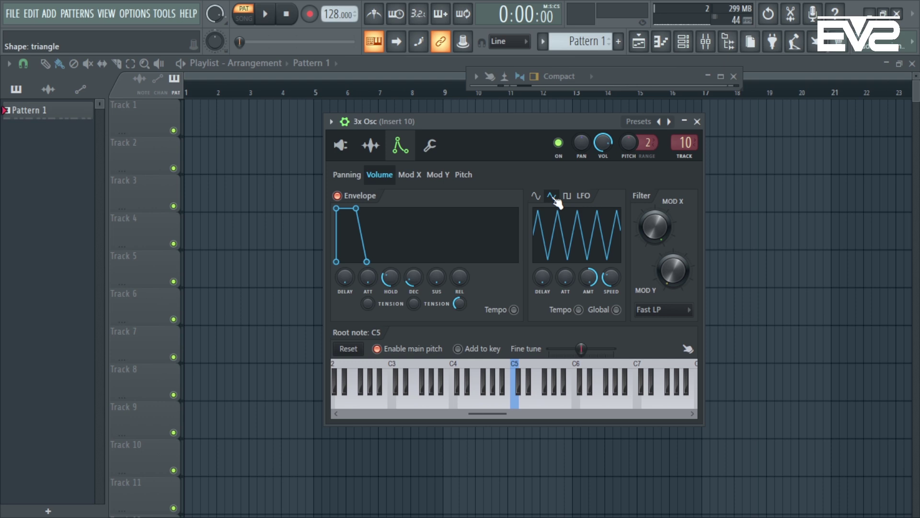
pyautogui.press('space')
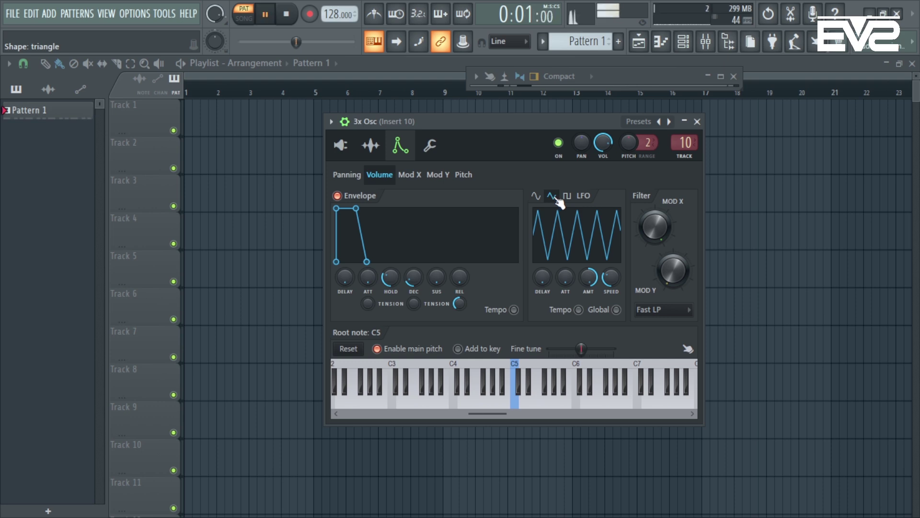
# Audition the volume LFO's square shape with its speed at 99%, reset its amount to zero and stop playback
pyautogui.click(568, 198)
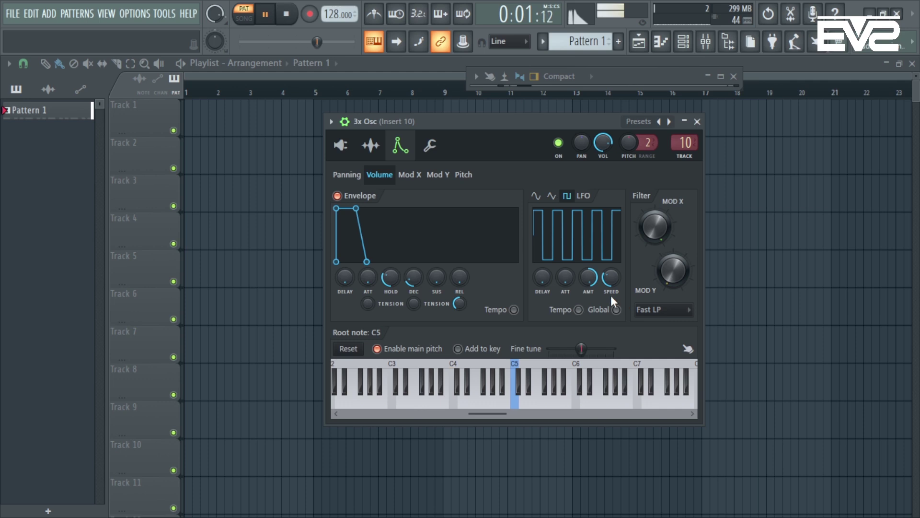
pyautogui.moveTo(611, 277); pyautogui.dragTo(611, 253)
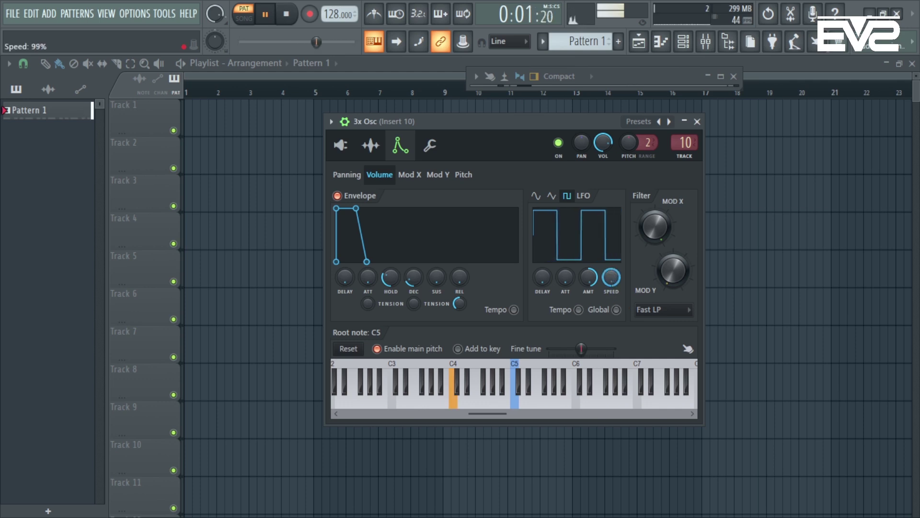
pyautogui.moveTo(542, 277); pyautogui.dragTo(589, 280)
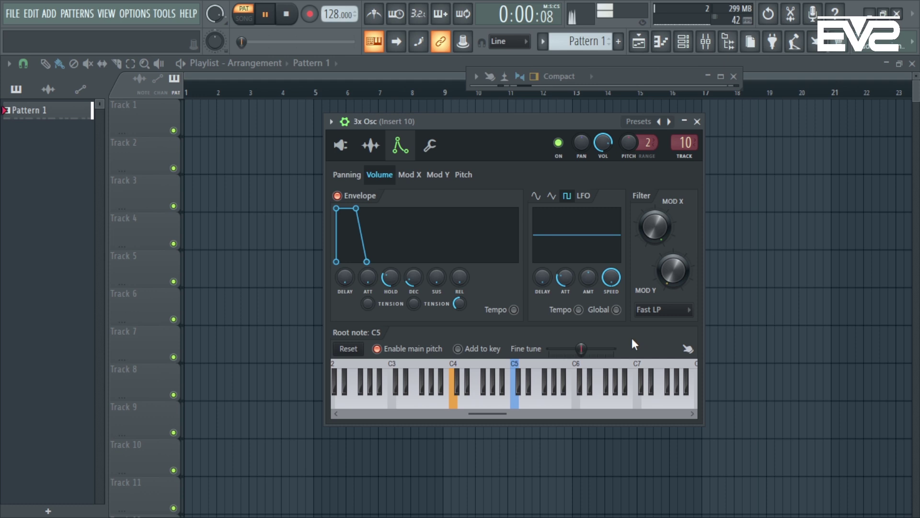
pyautogui.press('space')
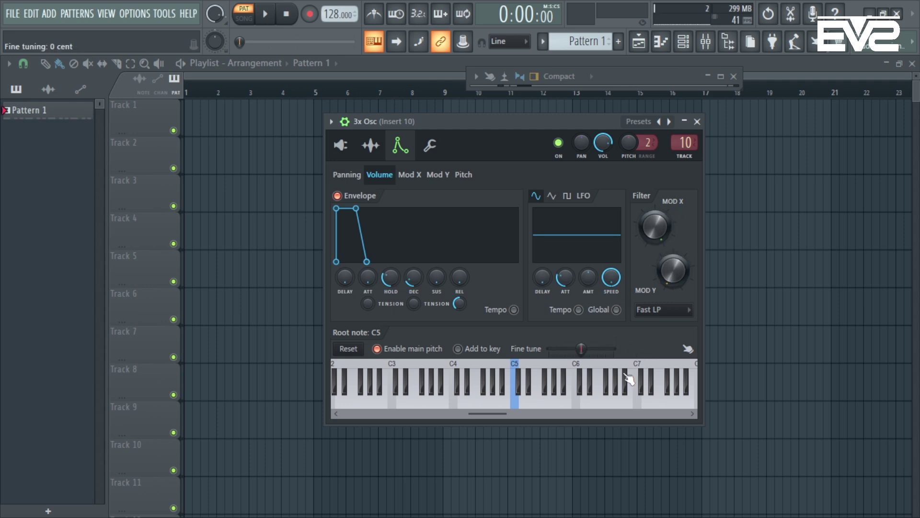
# Look through the filter types and select HP
pyautogui.click(670, 309)
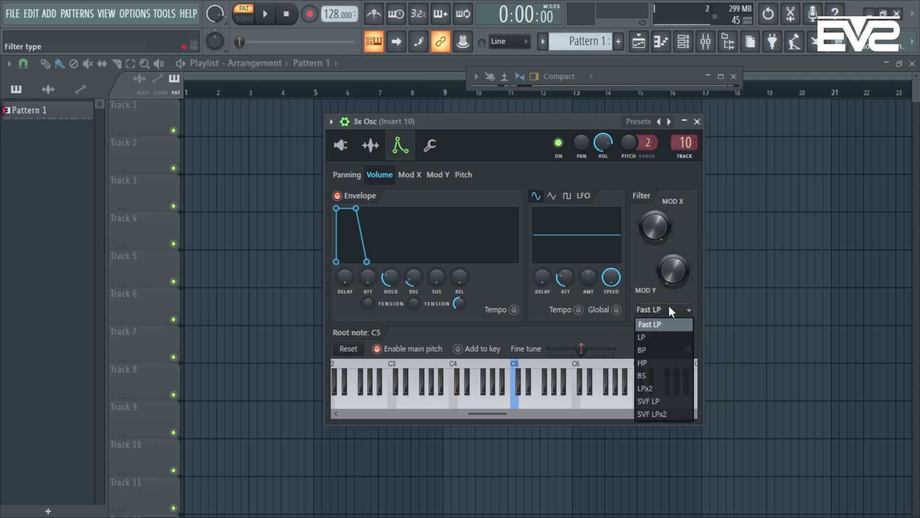
pyautogui.click(665, 306)
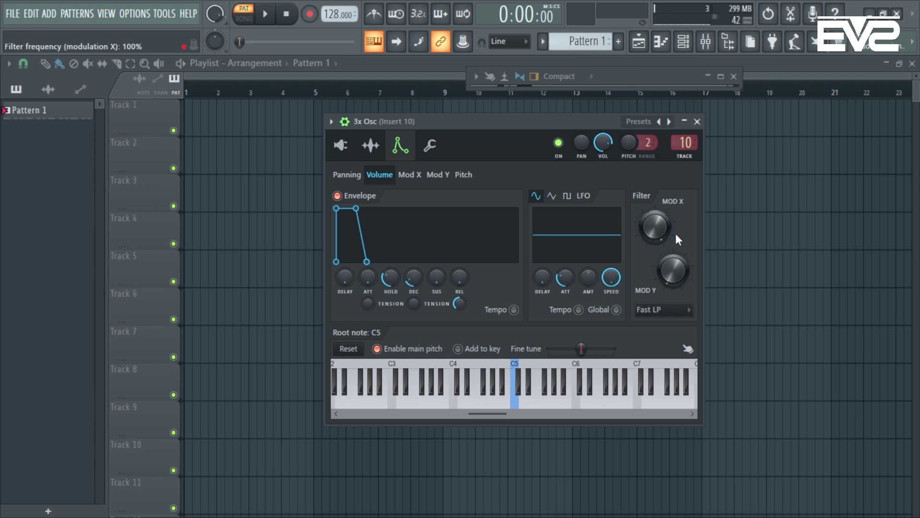
pyautogui.click(671, 310)
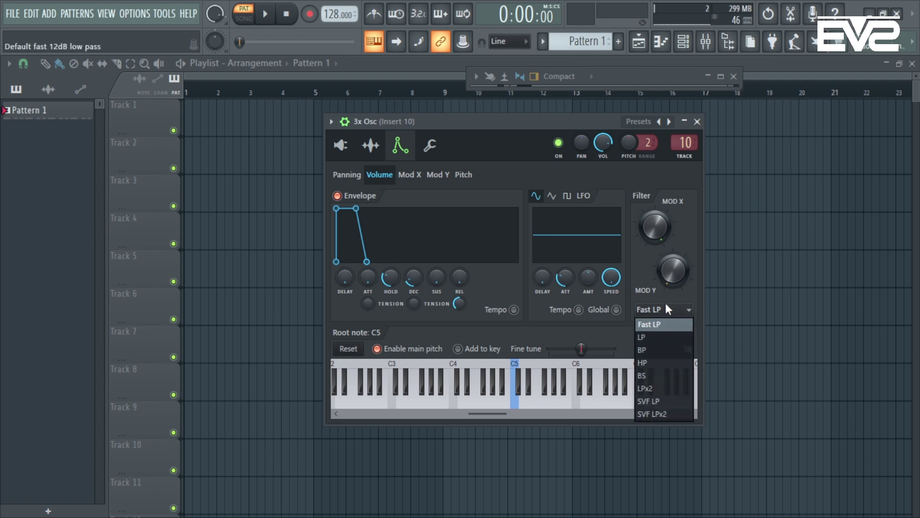
pyautogui.click(667, 363)
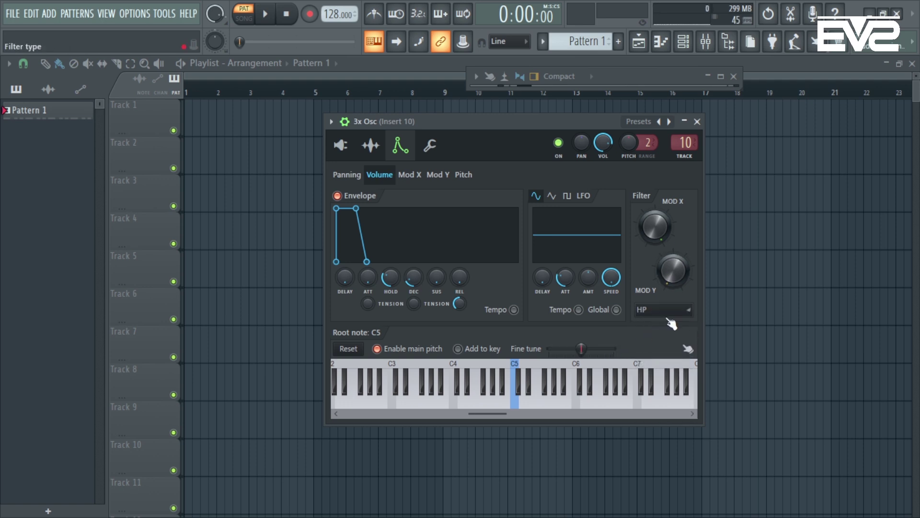
pyautogui.click(683, 313)
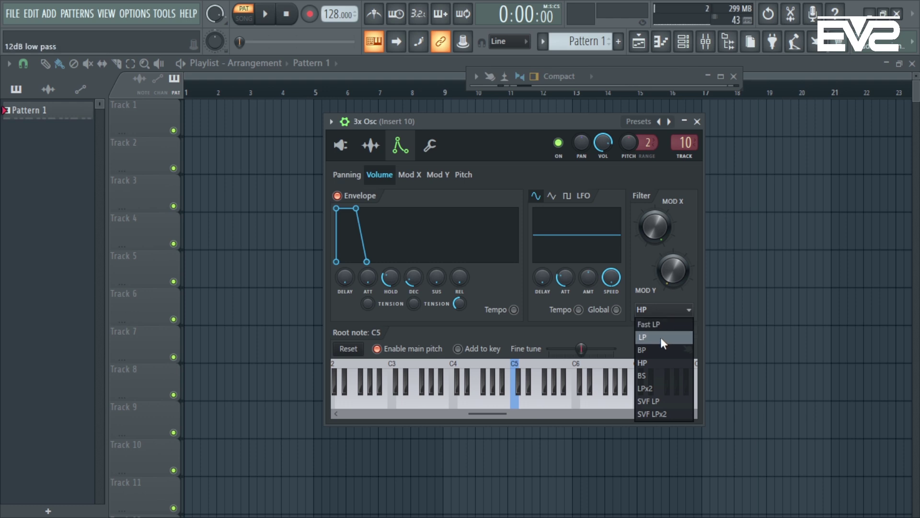
pyautogui.click(655, 365)
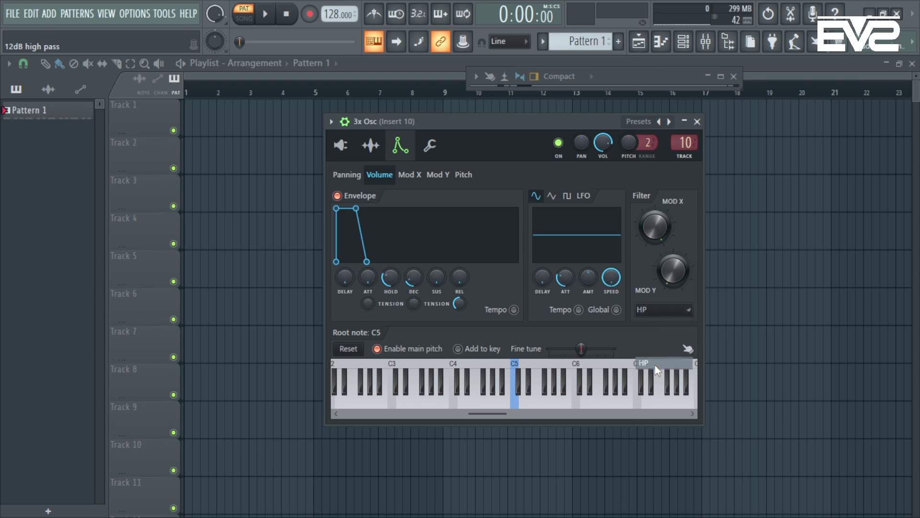
# Play the pattern while sweeping the high-pass filter's Mod X frequency, then stop playback
pyautogui.press('space')
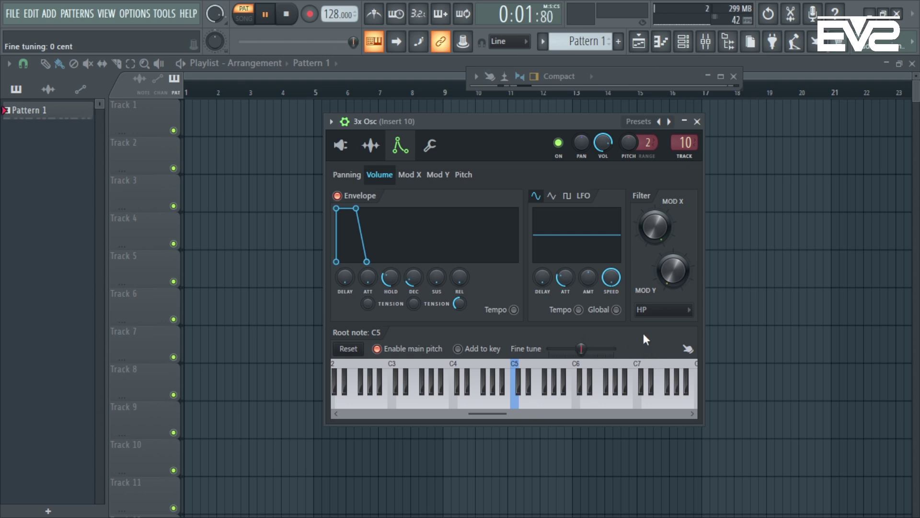
pyautogui.moveTo(655, 225); pyautogui.dragTo(655, 288)
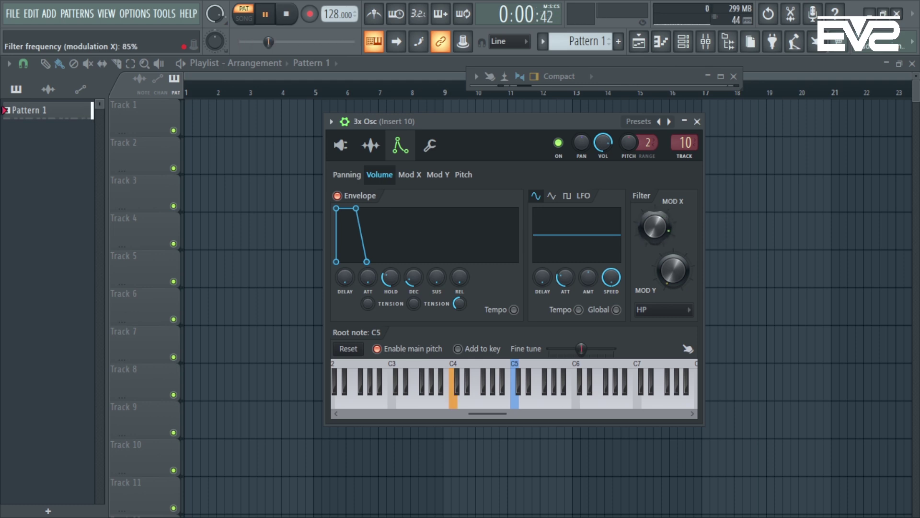
pyautogui.press('space')
# Change the filter type to LP
pyautogui.click(683, 312)
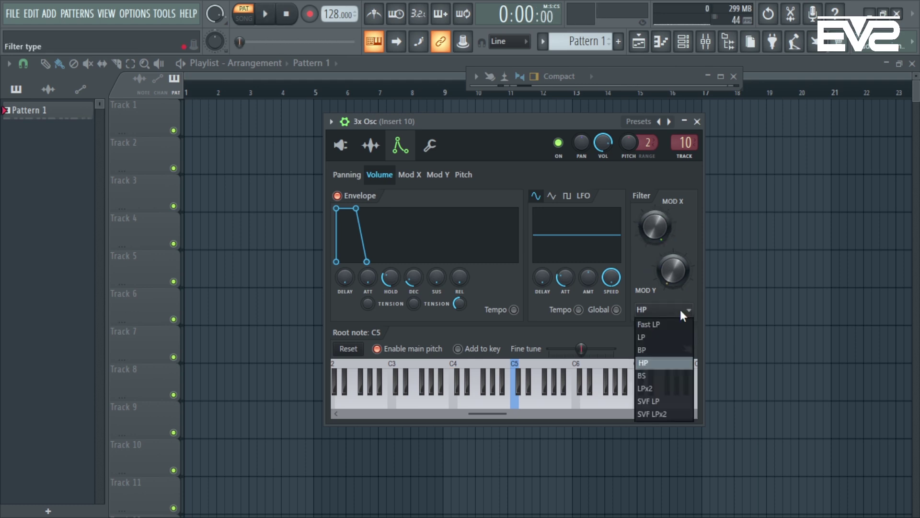
pyautogui.click(670, 337)
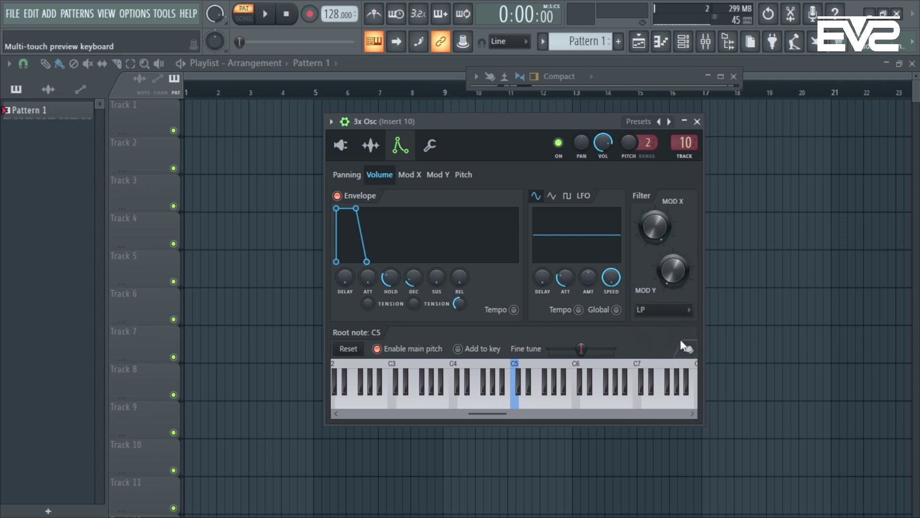
pyautogui.click(671, 309)
pyautogui.click(659, 339)
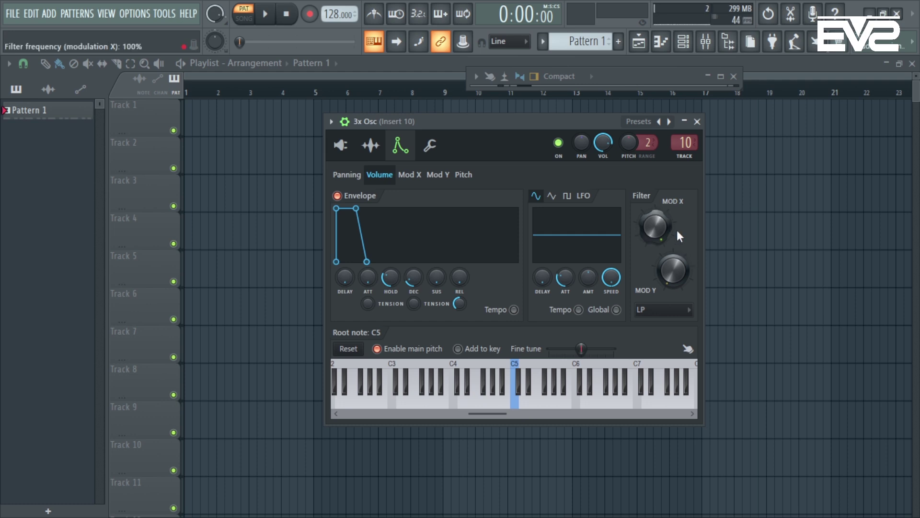
# Play the pattern and lower the low-pass filter's Mod X frequency to 20%, then to 2%
pyautogui.press('space')
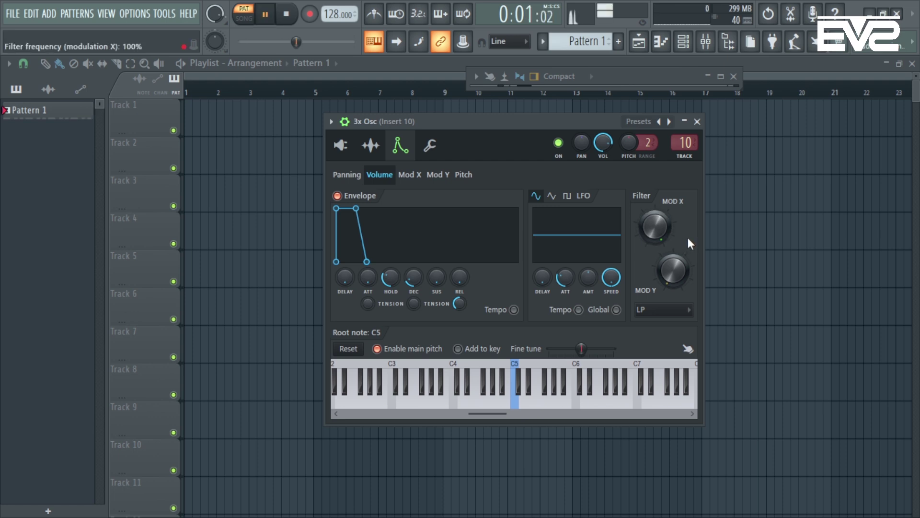
pyautogui.moveTo(656, 225); pyautogui.dragTo(656, 265)
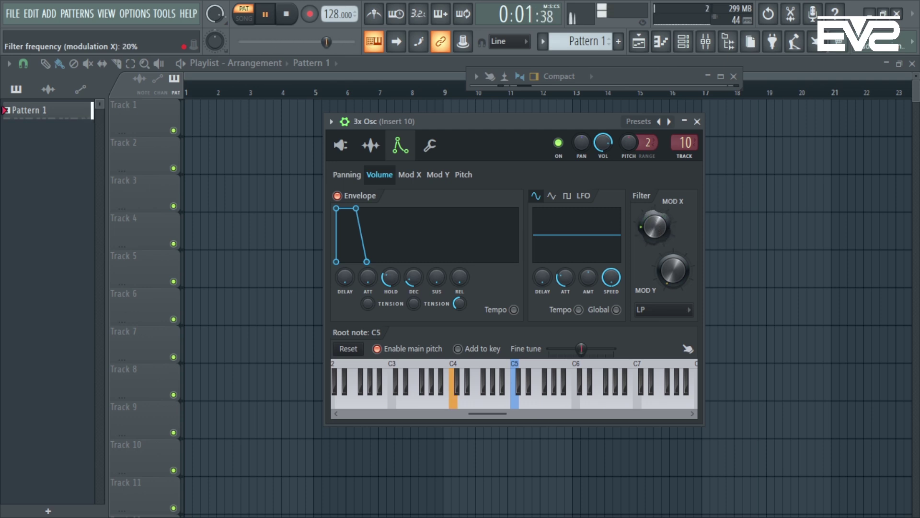
pyautogui.moveTo(656, 224); pyautogui.dragTo(657, 235)
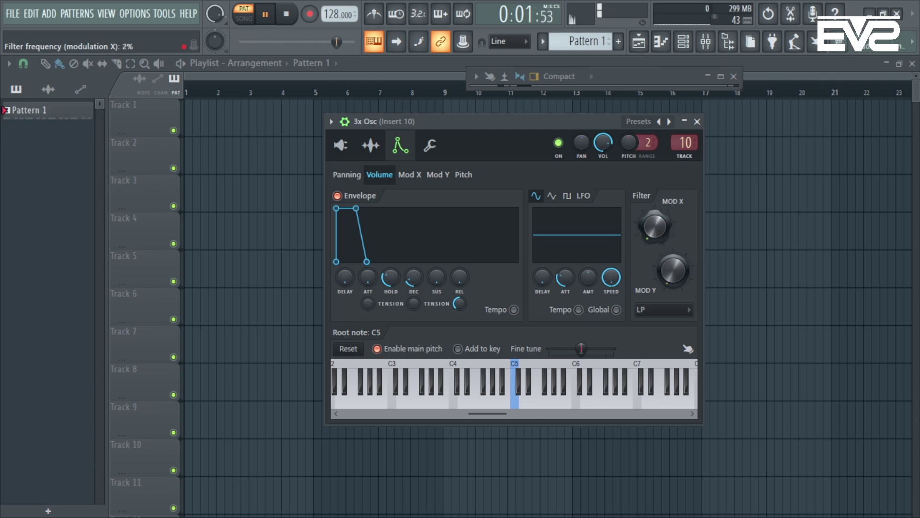
# View the automation options for the filter's Mod X frequency, dismiss them and raise the frequency again
pyautogui.rightClick(655, 226)
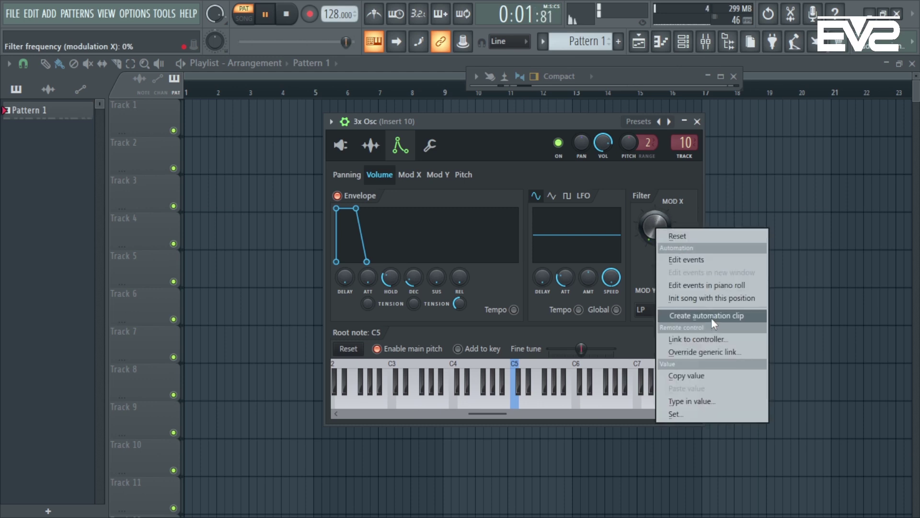
pyautogui.click(651, 239)
pyautogui.moveTo(651, 234); pyautogui.dragTo(651, 224)
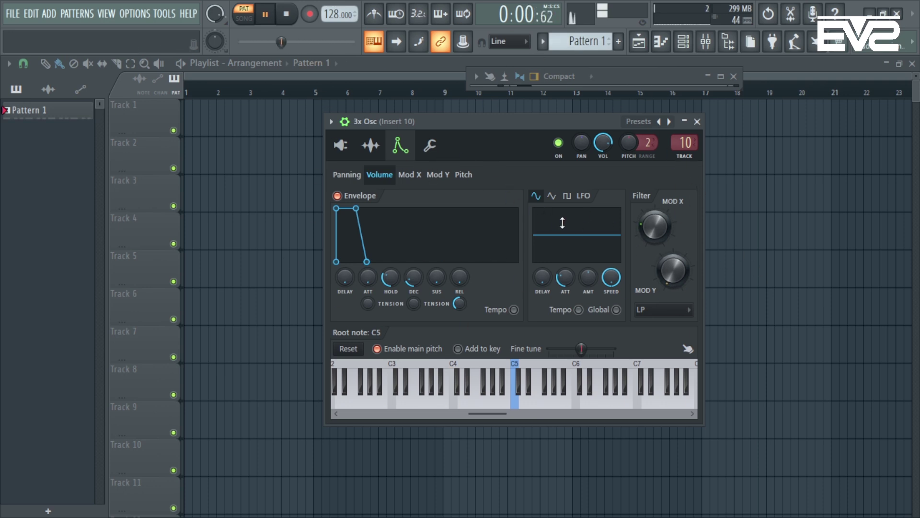
# Choose the square shape for the volume LFO and view the automation options of its attack control
pyautogui.click(567, 195)
pyautogui.rightClick(567, 271)
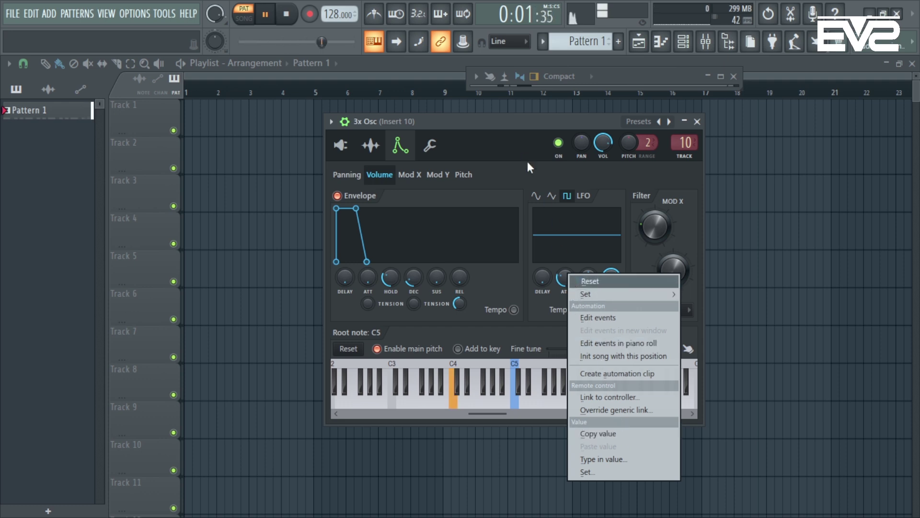
pyautogui.click(407, 246)
# Adjust the filter's Mod X frequency, leave the Mod Y bandwidth at 0% and stop playback
pyautogui.moveTo(660, 240)
pyautogui.mouseDown()
pyautogui.moveTo(660, 172)
pyautogui.moveTo(649, 234)
pyautogui.mouseUp()
pyautogui.moveTo(681, 285); pyautogui.dragTo(704, 289)
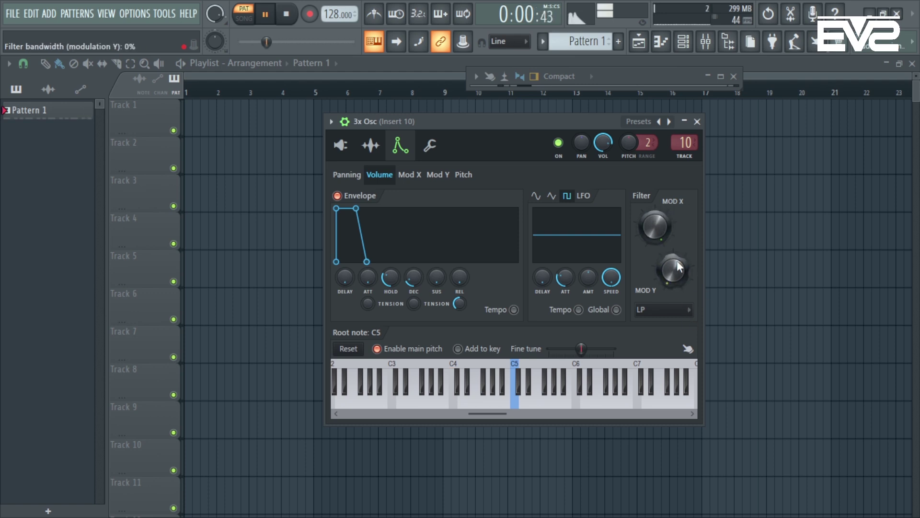
pyautogui.press('space')
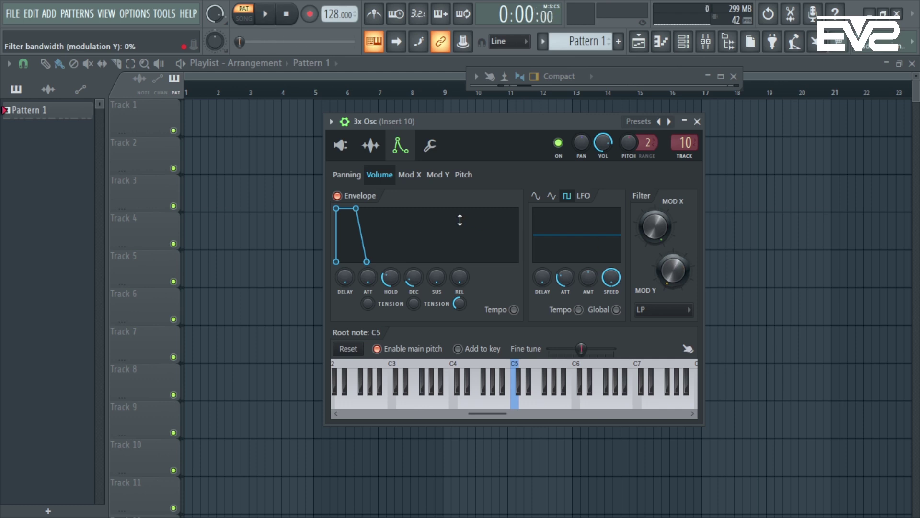
# Look through the envelope and LFO settings for Panning, Volume, Mod X, Mod Y and Pitch, finishing on Volume
pyautogui.click(346, 175)
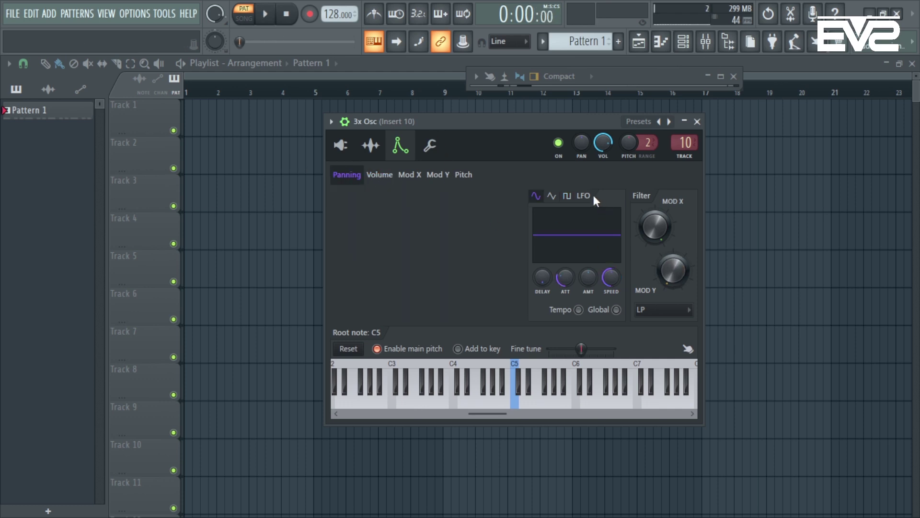
pyautogui.click(386, 175)
pyautogui.click(410, 174)
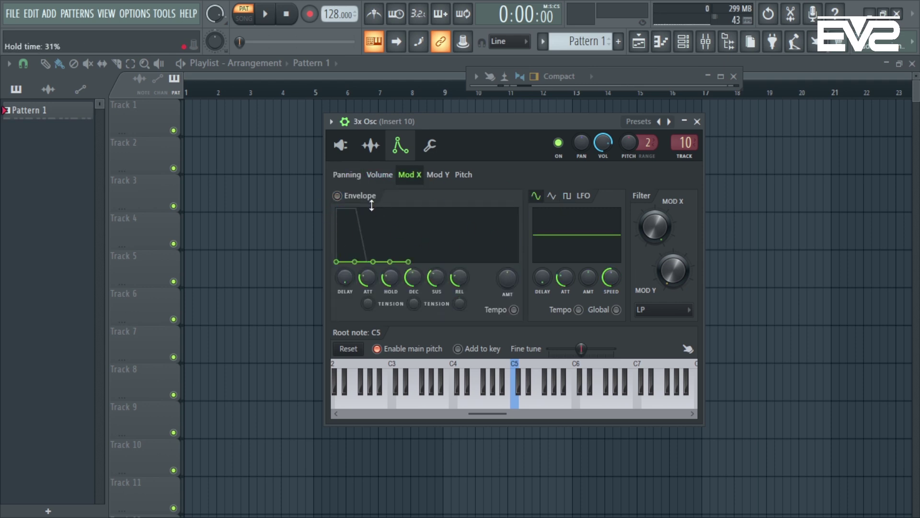
pyautogui.click(438, 176)
pyautogui.click(462, 176)
pyautogui.click(437, 176)
pyautogui.click(410, 175)
pyautogui.click(380, 175)
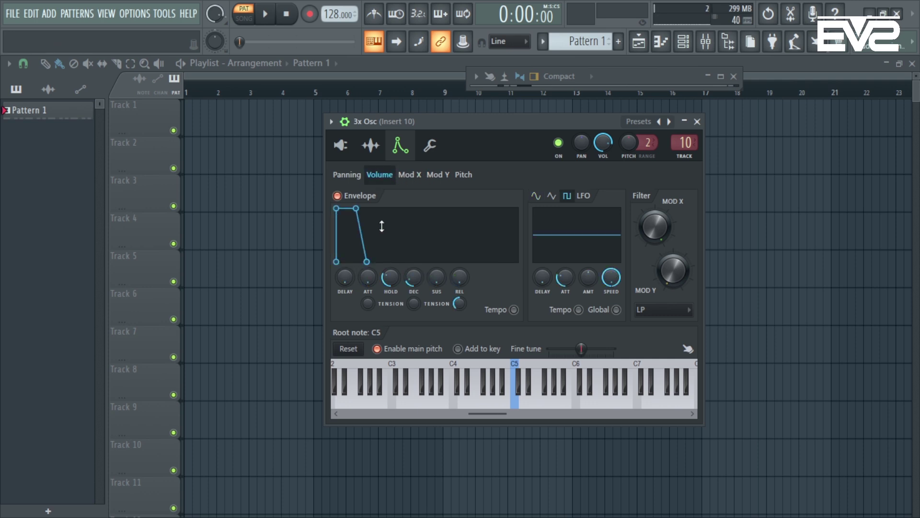
pyautogui.click(347, 174)
pyautogui.click(380, 175)
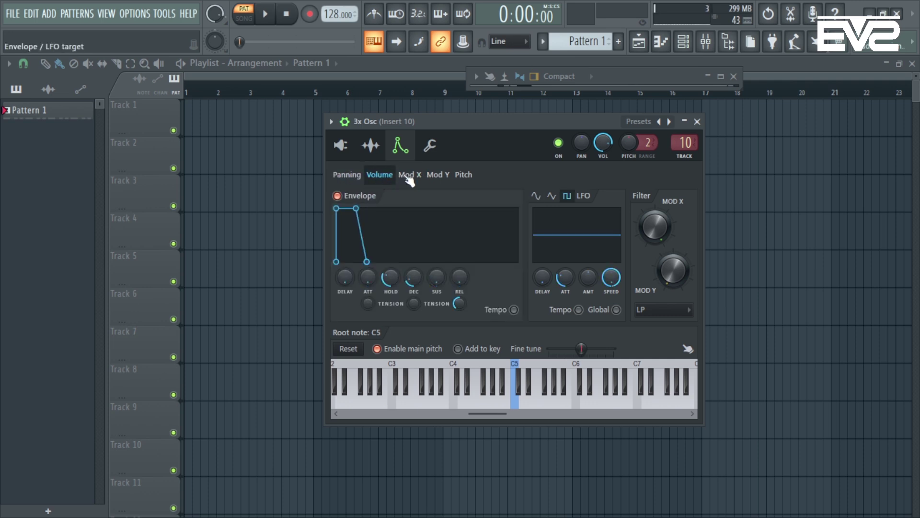
# Review the Panning, Mod X, Mod Y and Pitch modulation settings, then open the arpeggiator and echo delay settings
pyautogui.click(357, 176)
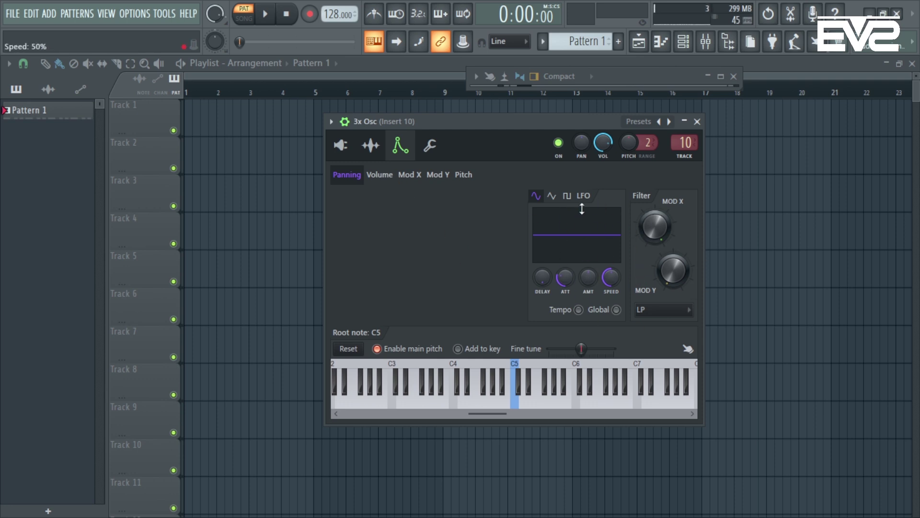
pyautogui.click(436, 175)
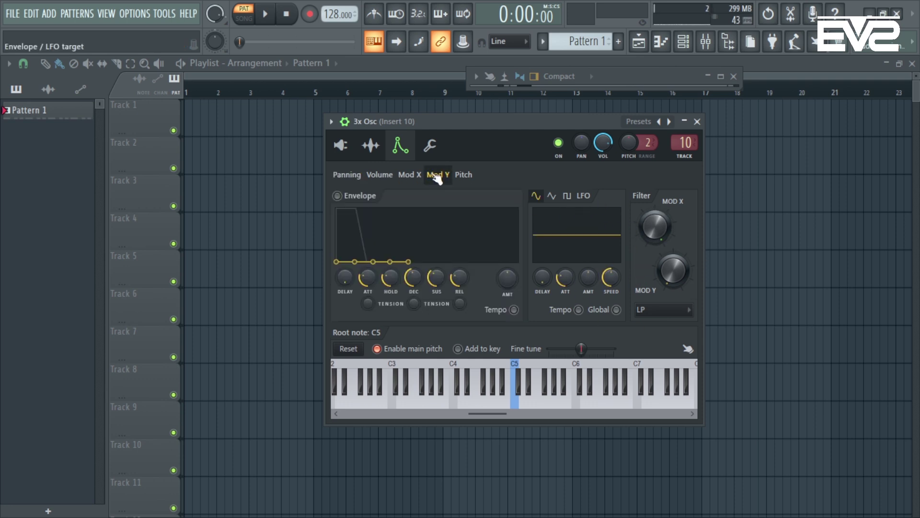
pyautogui.click(415, 175)
pyautogui.click(433, 176)
pyautogui.click(463, 176)
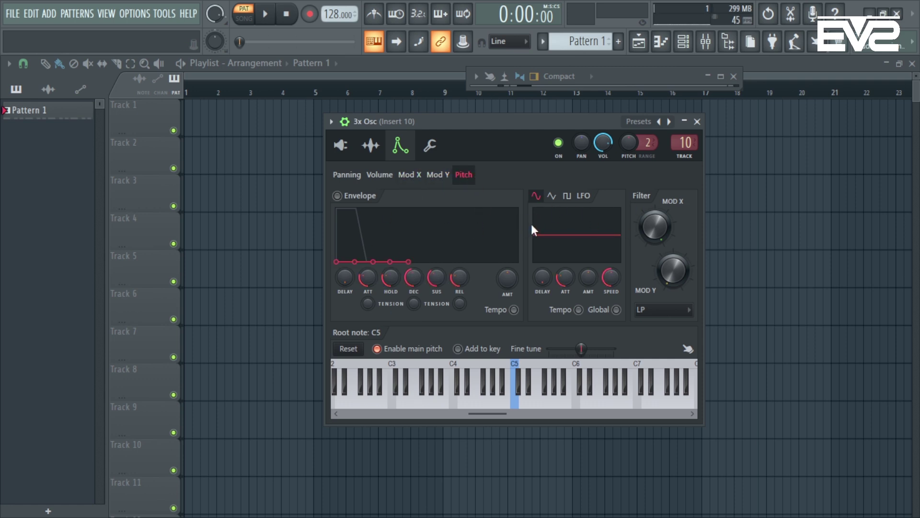
pyautogui.click(433, 148)
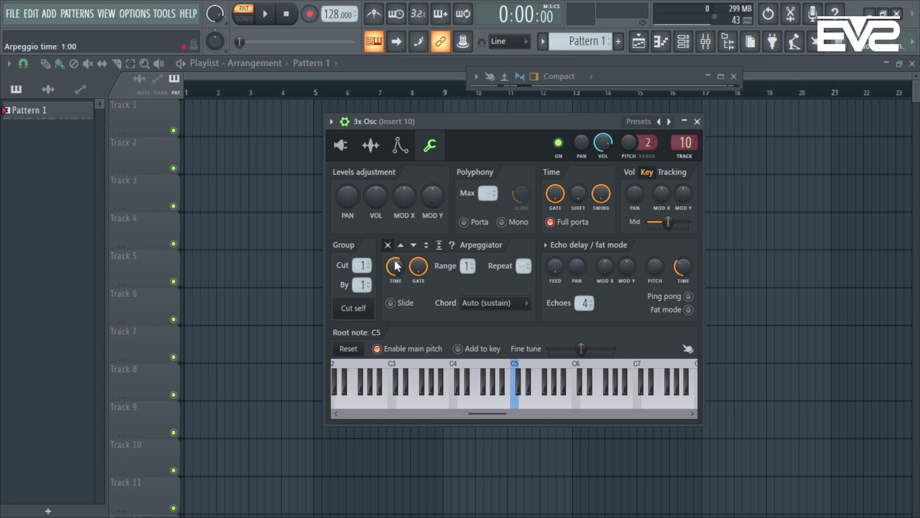
# Return to the oscillator page of 3x Osc and look through its preset list and plugin options
pyautogui.click(341, 145)
pyautogui.moveTo(480, 120)
pyautogui.mouseDown()
pyautogui.moveTo(441, 116)
pyautogui.moveTo(483, 128)
pyautogui.mouseUp()
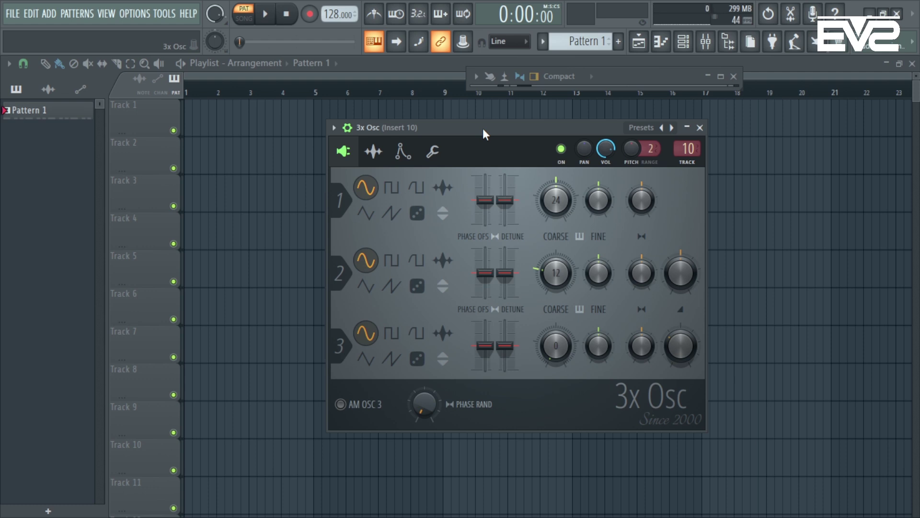
pyautogui.moveTo(500, 126); pyautogui.dragTo(498, 134)
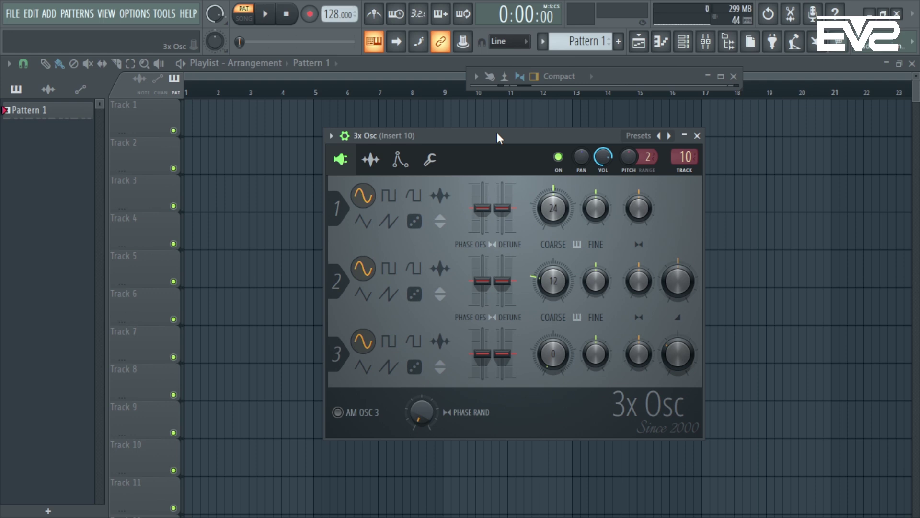
pyautogui.click(637, 137)
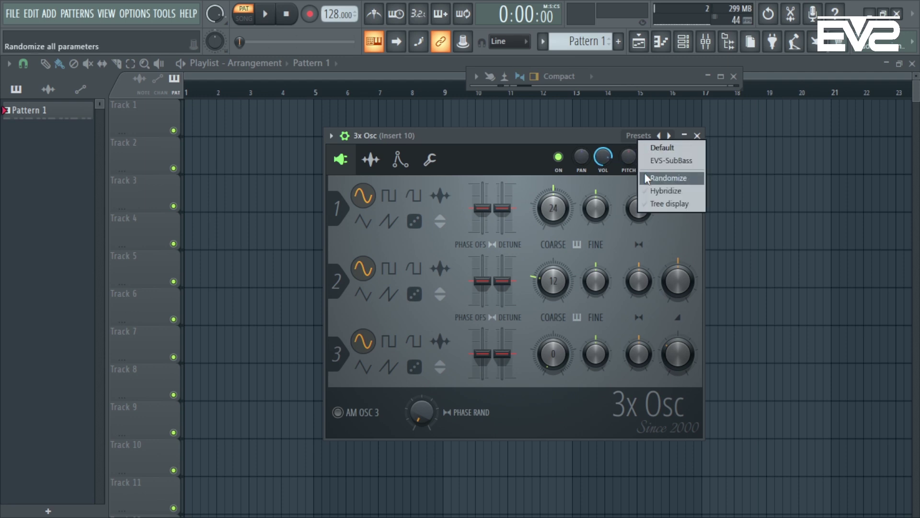
pyautogui.click(600, 139)
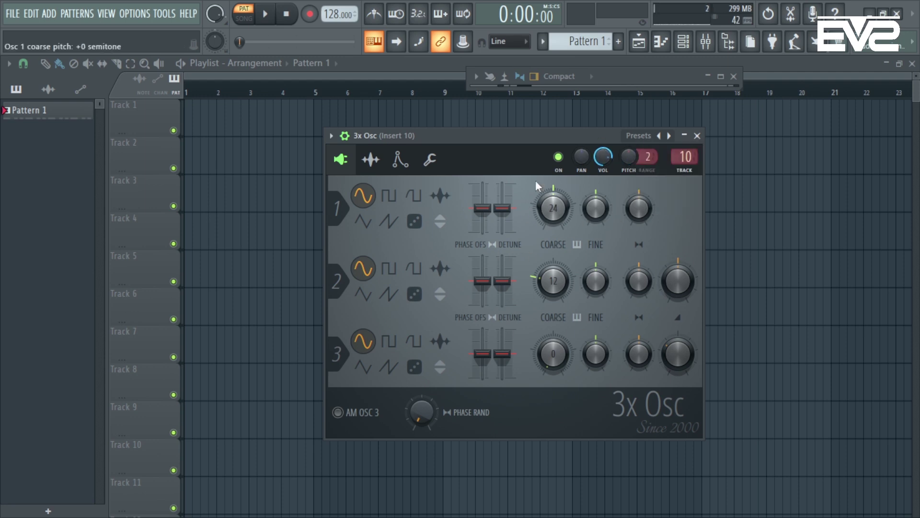
pyautogui.moveTo(529, 131); pyautogui.dragTo(517, 131)
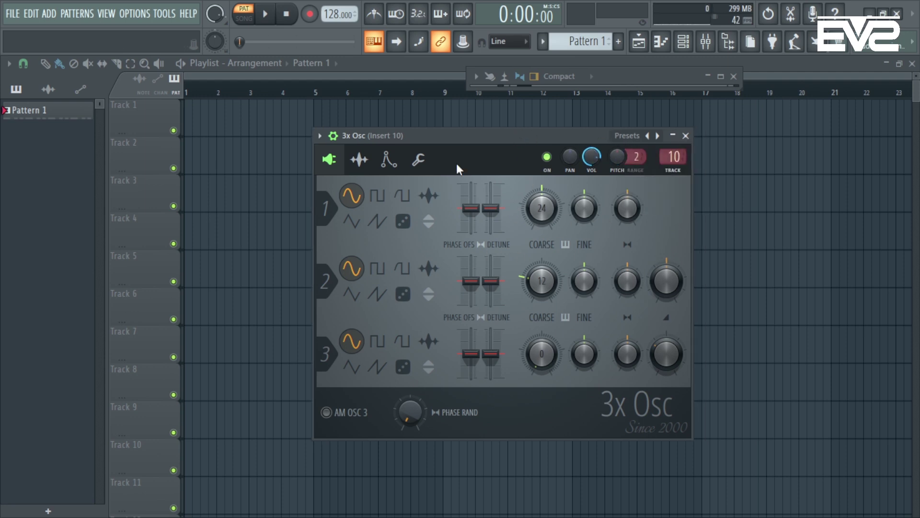
pyautogui.click(319, 136)
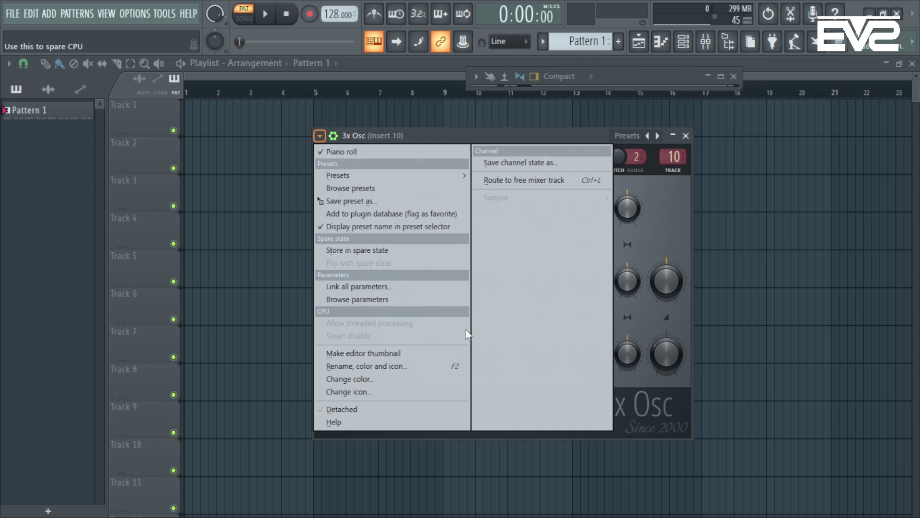
pyautogui.click(698, 215)
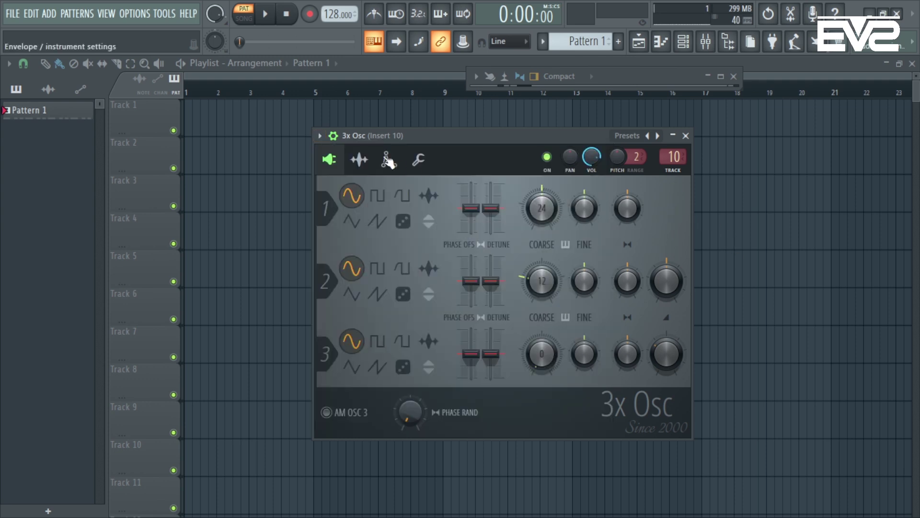
# View the file properties of the EVS-SubBass preset from the preset save dialog, then close the dialog without saving
pyautogui.click(320, 136)
pyautogui.click(350, 197)
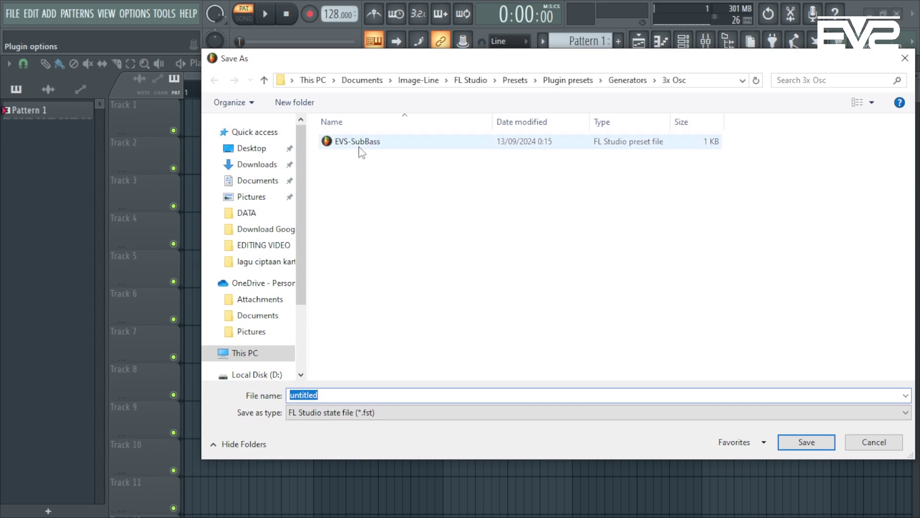
pyautogui.moveTo(440, 59); pyautogui.dragTo(355, 107)
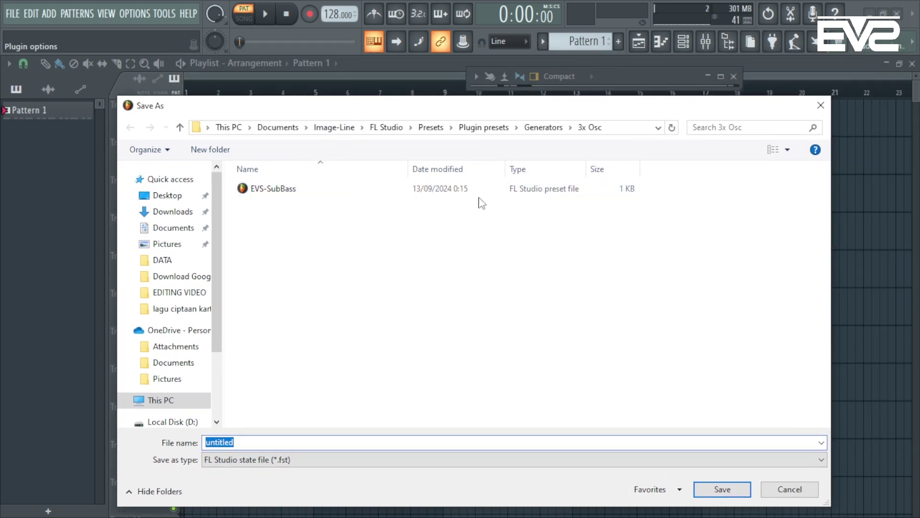
pyautogui.click(528, 196)
pyautogui.rightClick(482, 191)
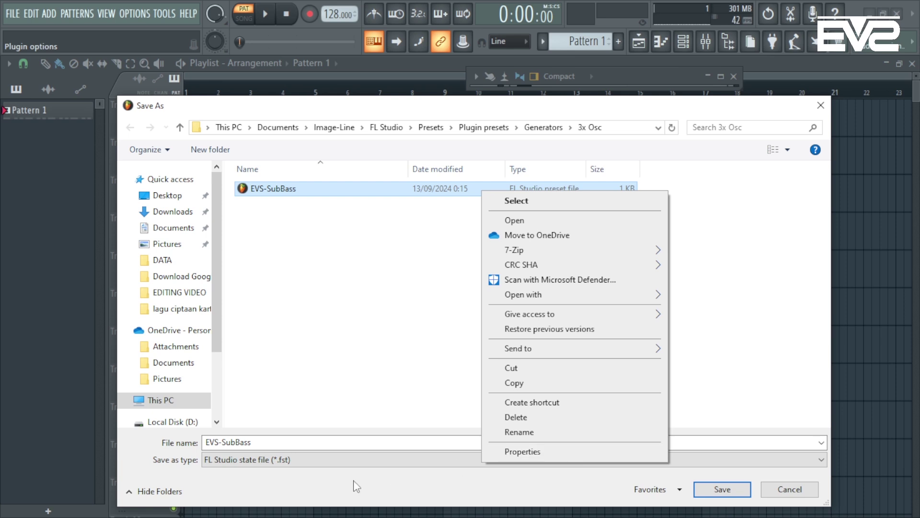
pyautogui.click(523, 451)
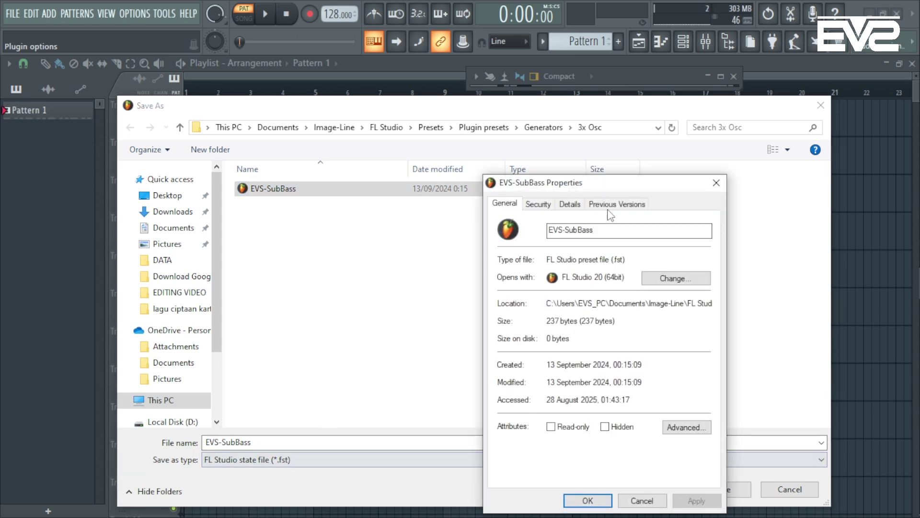
pyautogui.moveTo(611, 185); pyautogui.dragTo(589, 171)
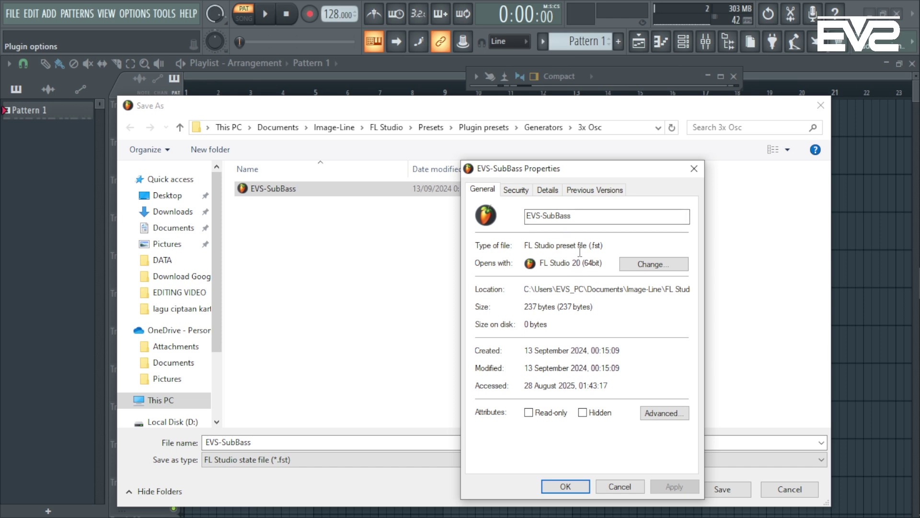
pyautogui.click(694, 168)
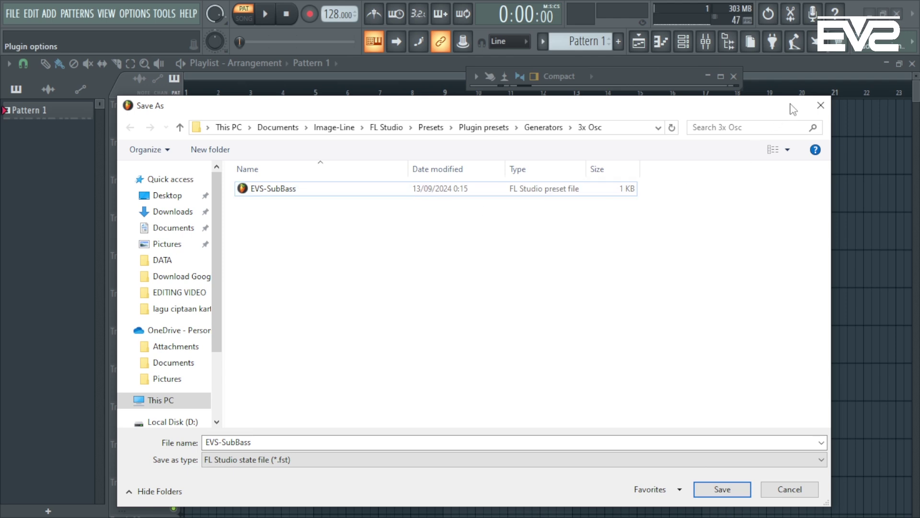
pyautogui.click(821, 105)
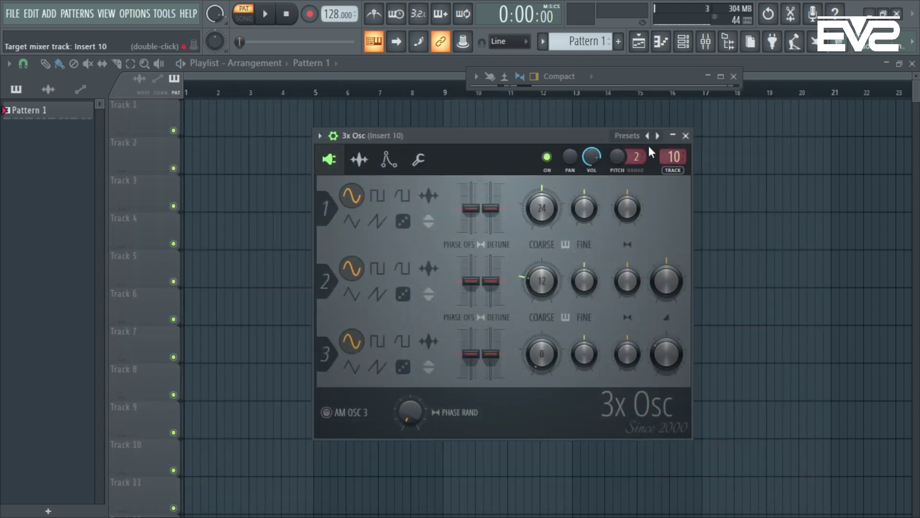
# Save the current 3x Osc settings as a preset named EVS-Bass 1, using the FL Studio state file (*.fst) type
pyautogui.click(637, 135)
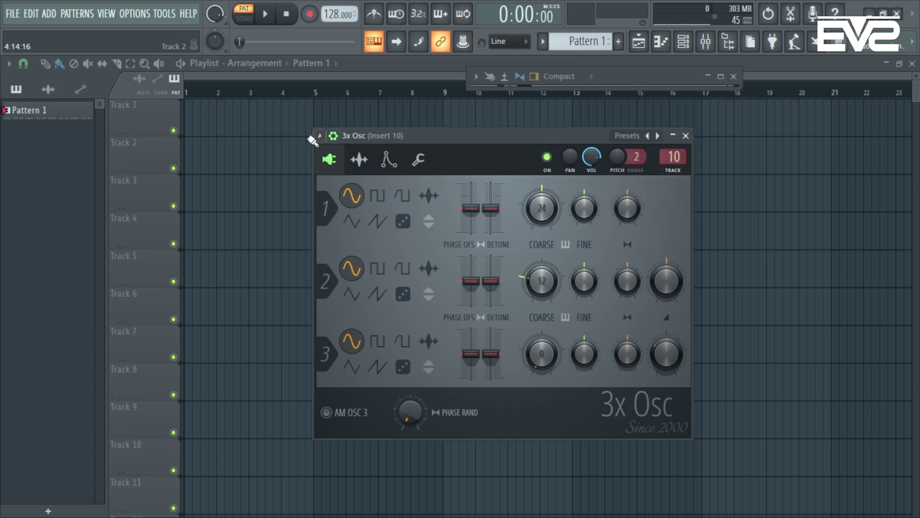
pyautogui.click(622, 137)
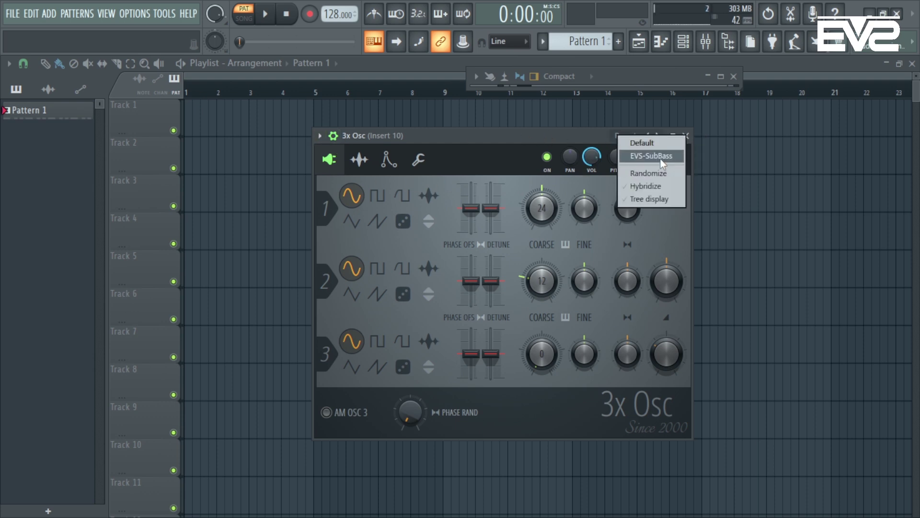
pyautogui.click(319, 137)
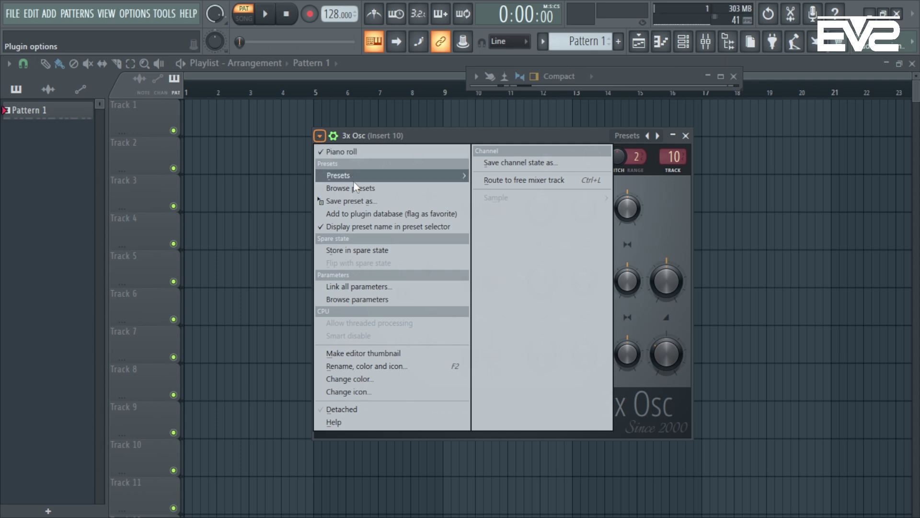
pyautogui.click(362, 201)
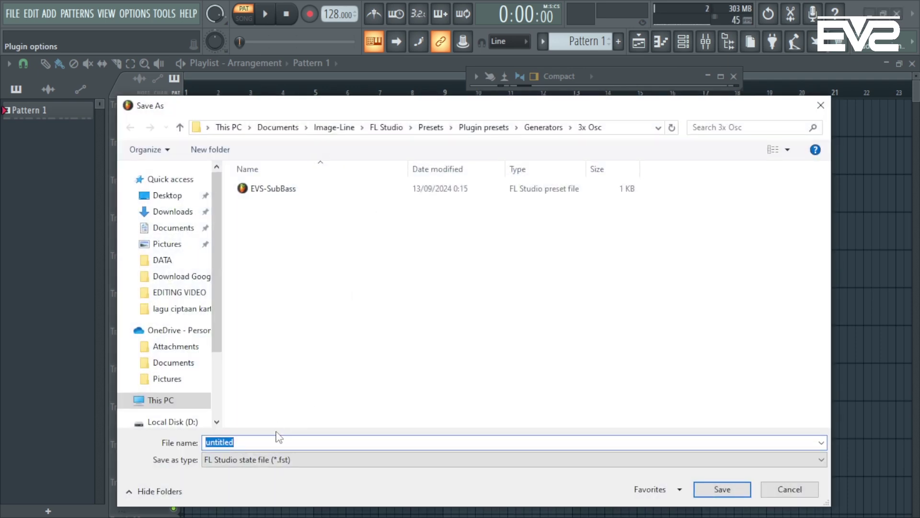
pyautogui.write('EVS')
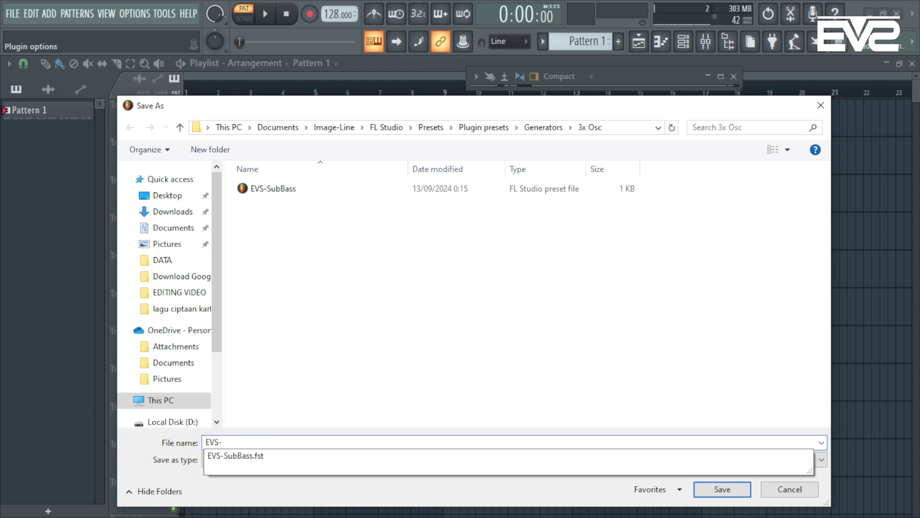
pyautogui.write('-Bass 1')
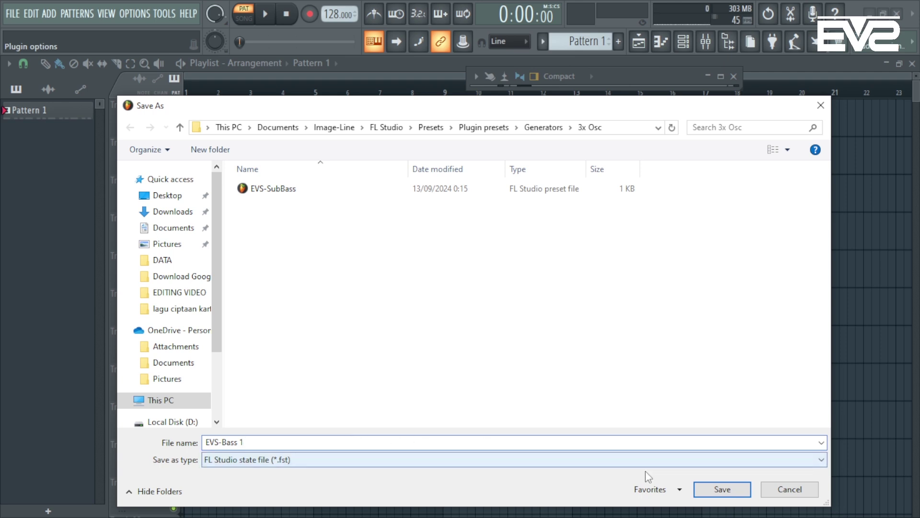
pyautogui.click(388, 461)
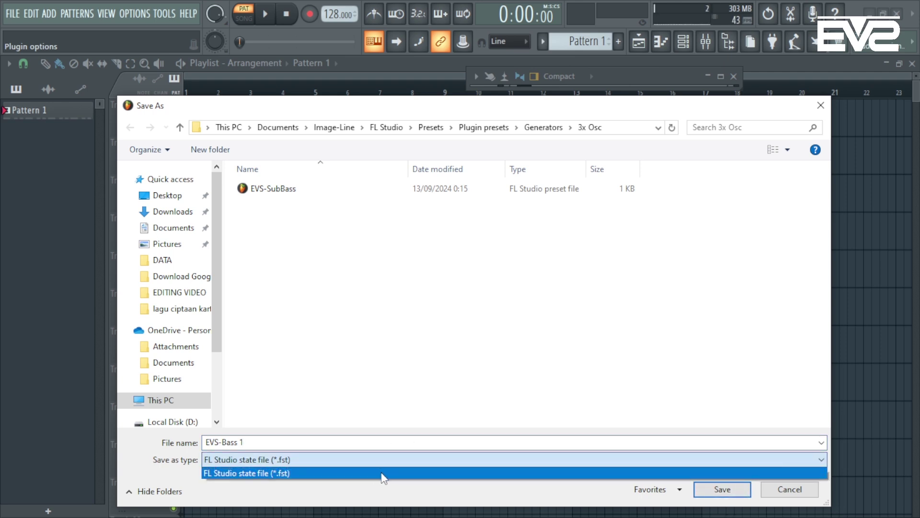
pyautogui.click(383, 473)
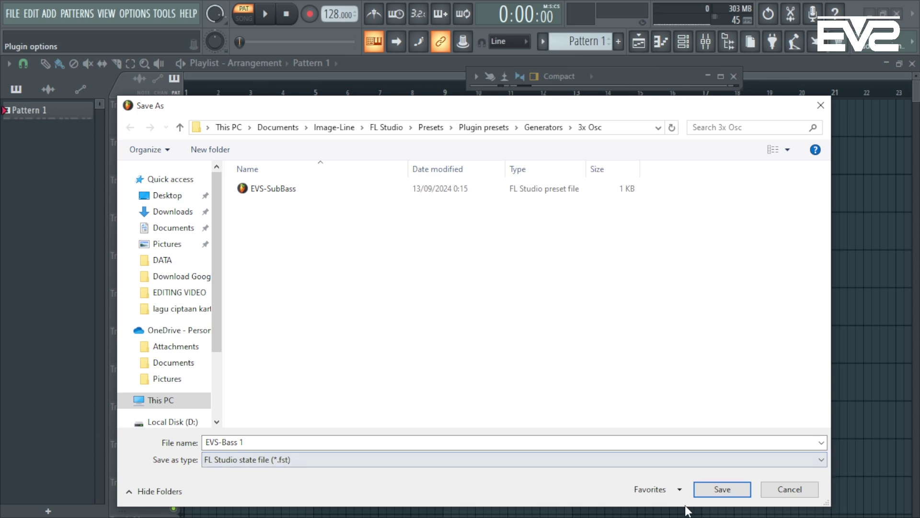
pyautogui.click(714, 490)
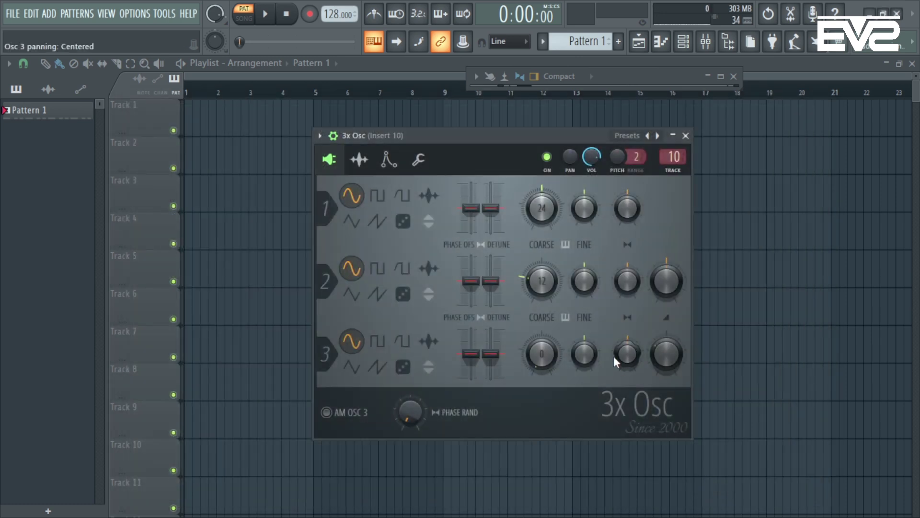
# Check the 3x Osc preset list for EVS-Bass 1, then return to the channel rack
pyautogui.click(628, 135)
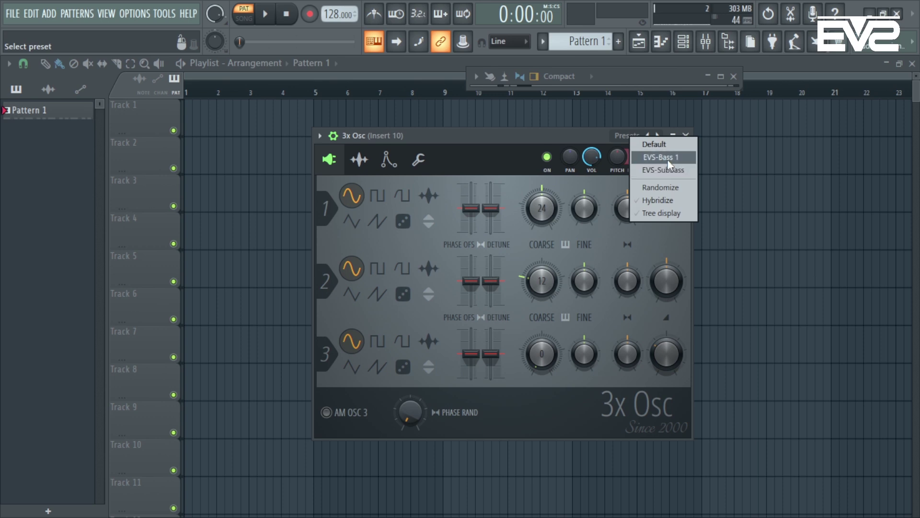
pyautogui.click(588, 134)
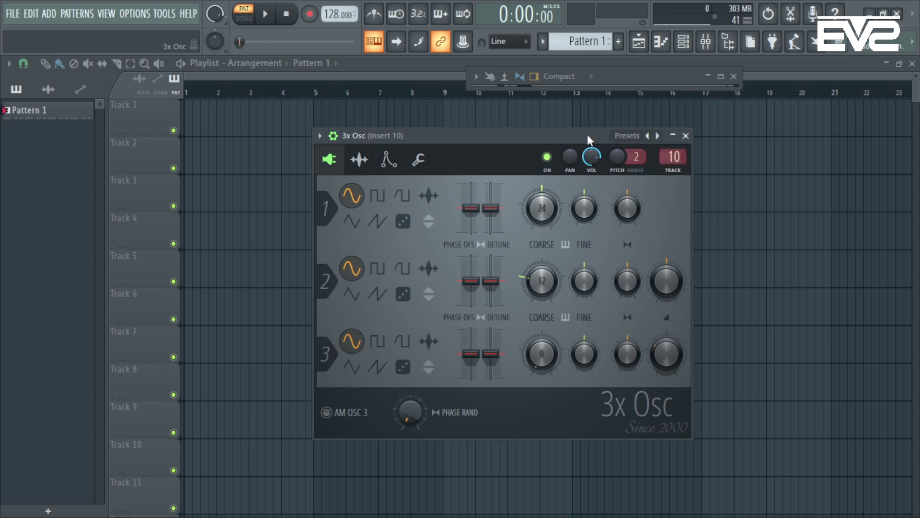
pyautogui.click(686, 135)
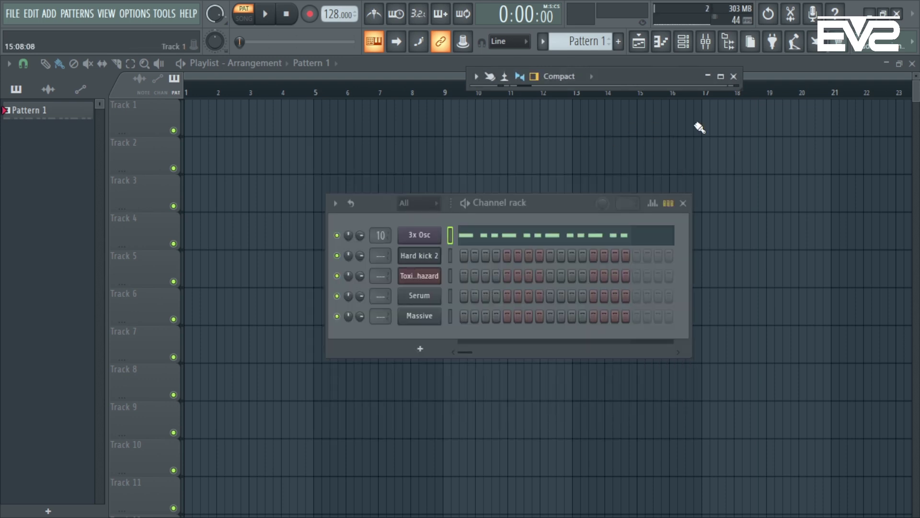
pyautogui.click(428, 240)
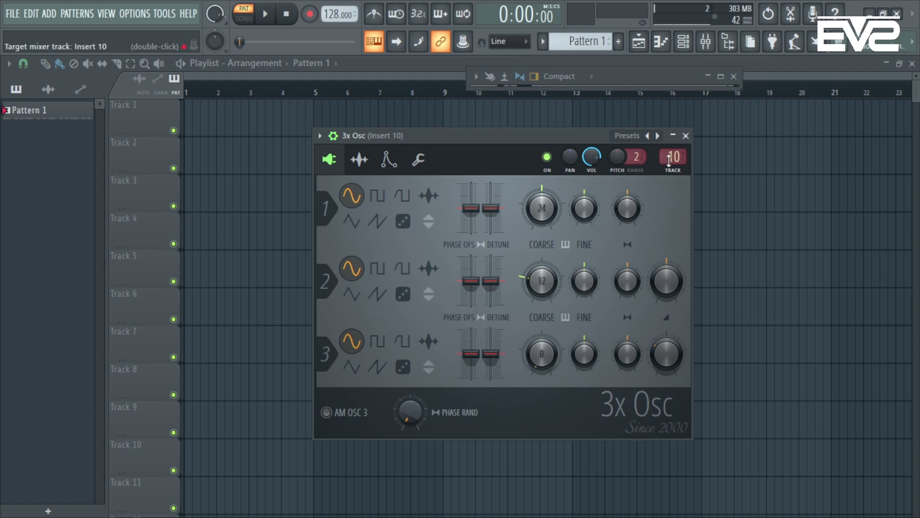
pyautogui.click(686, 136)
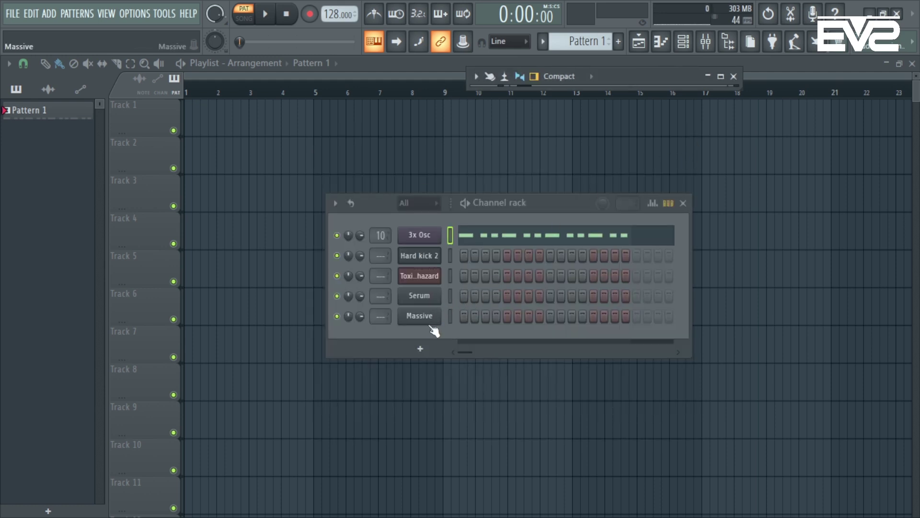
# Open the Hard kick 2 channel's Sytrus plugin and load the Brass ensemble preset
pyautogui.click(434, 276)
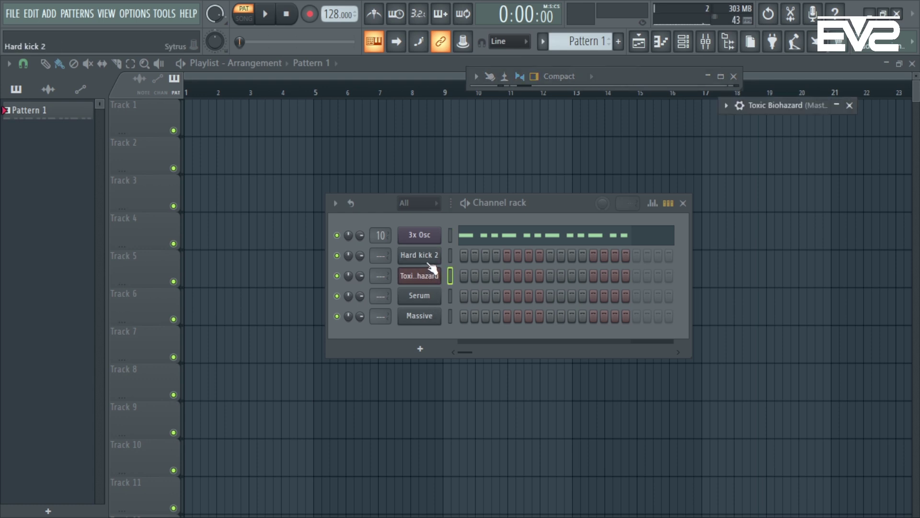
pyautogui.click(432, 261)
pyautogui.click(743, 117)
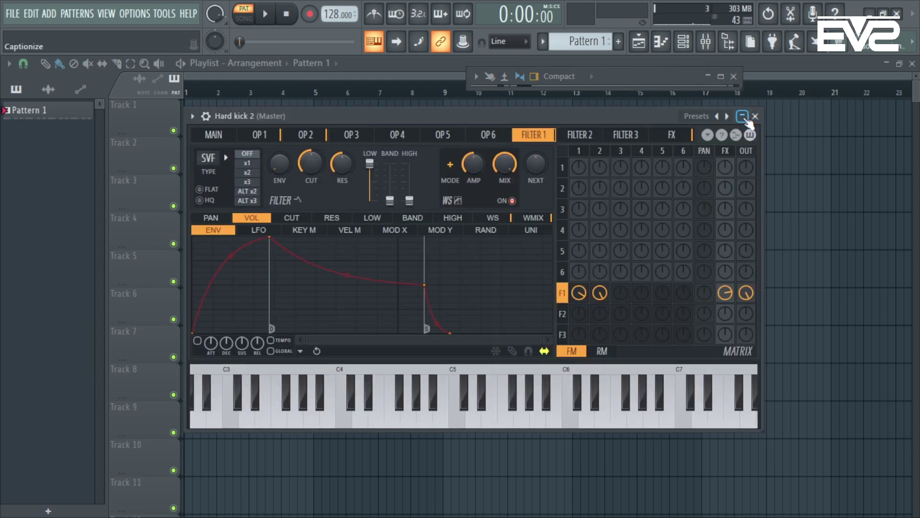
pyautogui.moveTo(650, 113); pyautogui.dragTo(713, 119)
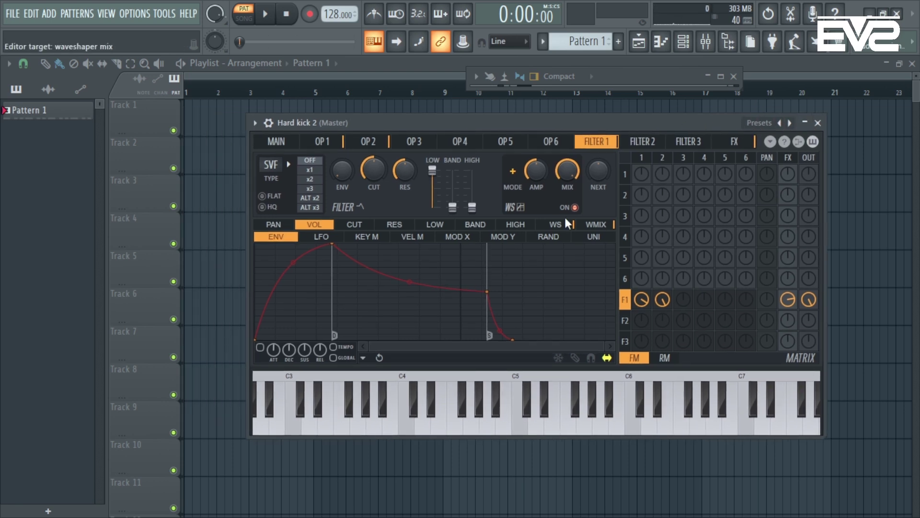
pyautogui.click(255, 125)
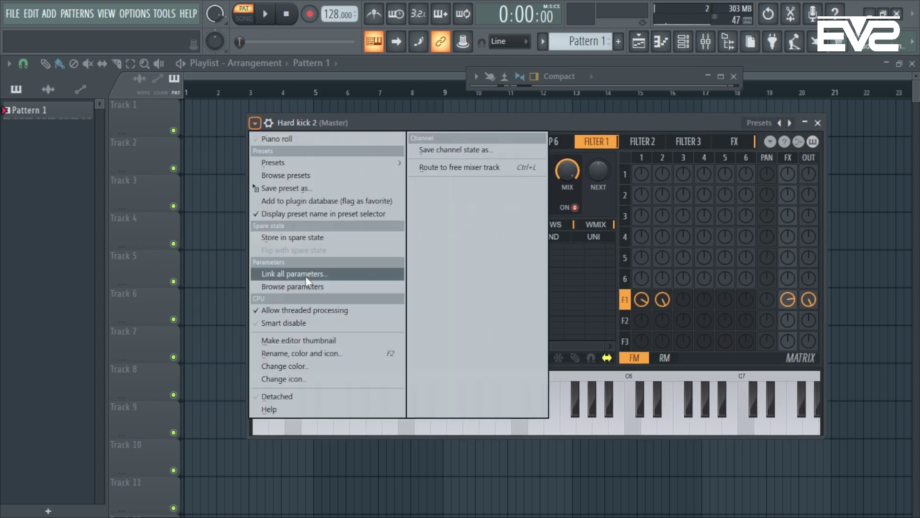
pyautogui.click(315, 164)
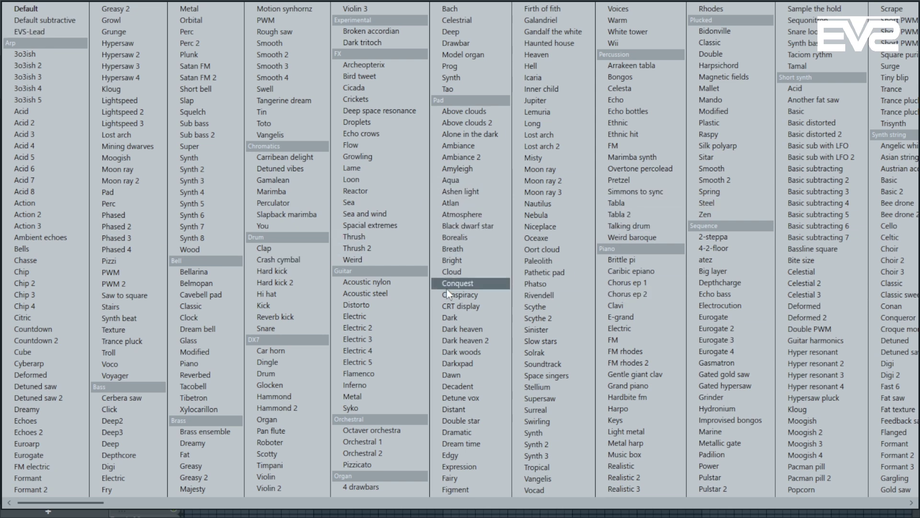
pyautogui.click(213, 432)
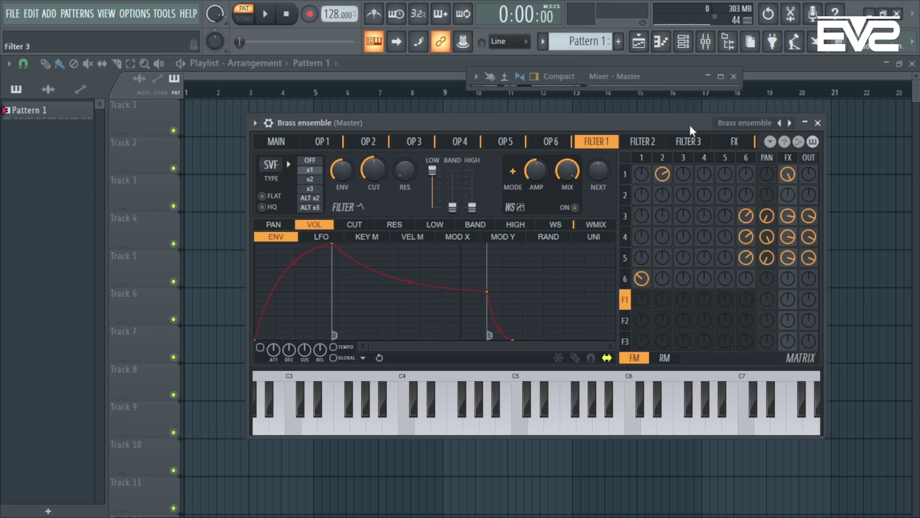
# Bring up the mixer and channel rack, and add a new pattern named Brass
pyautogui.click(721, 77)
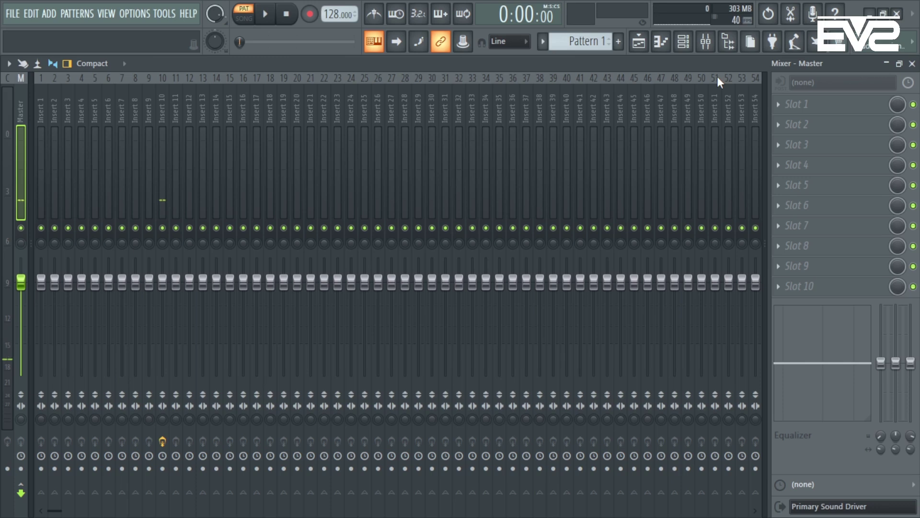
pyautogui.click(683, 41)
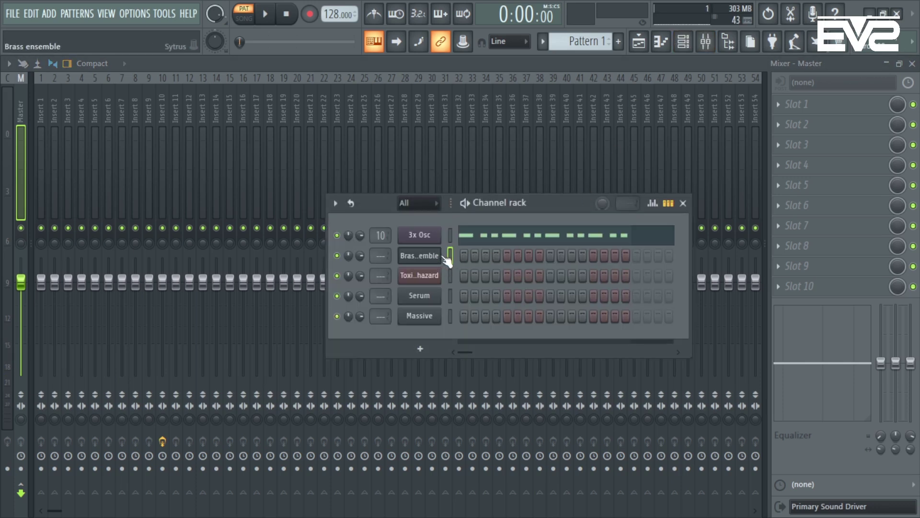
pyautogui.hotkey('ctrl', 'a')
pyautogui.rightClick(447, 255)
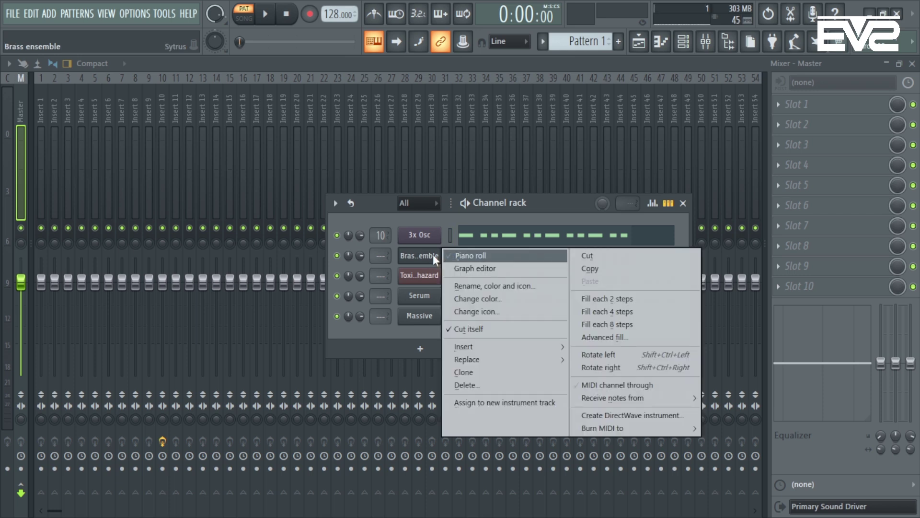
pyautogui.press('Escape')
pyautogui.click(618, 41)
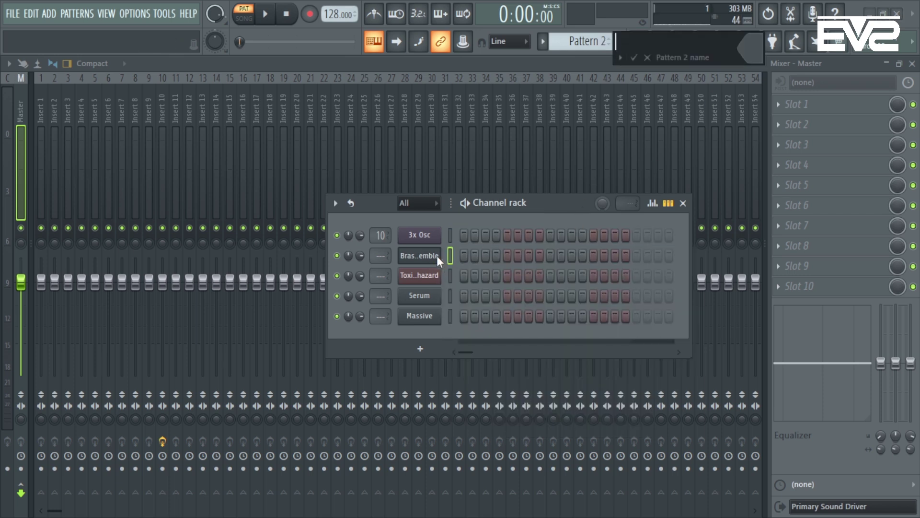
pyautogui.write('Brass')
pyautogui.press('Return')
# In the Brass ensemble channel's piano roll, draw four evenly spaced offbeat C4 notes across bar 1 and play them back
pyautogui.rightClick(434, 255)
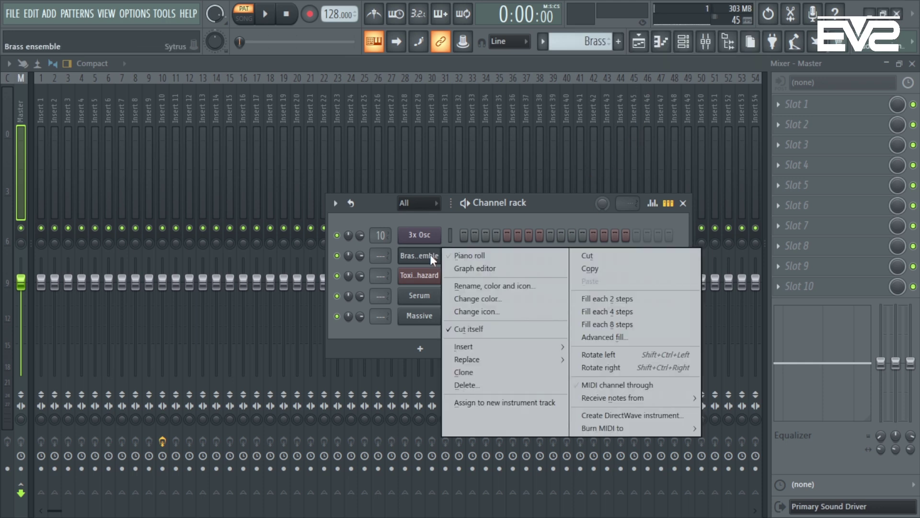
pyautogui.click(457, 256)
pyautogui.click(224, 300)
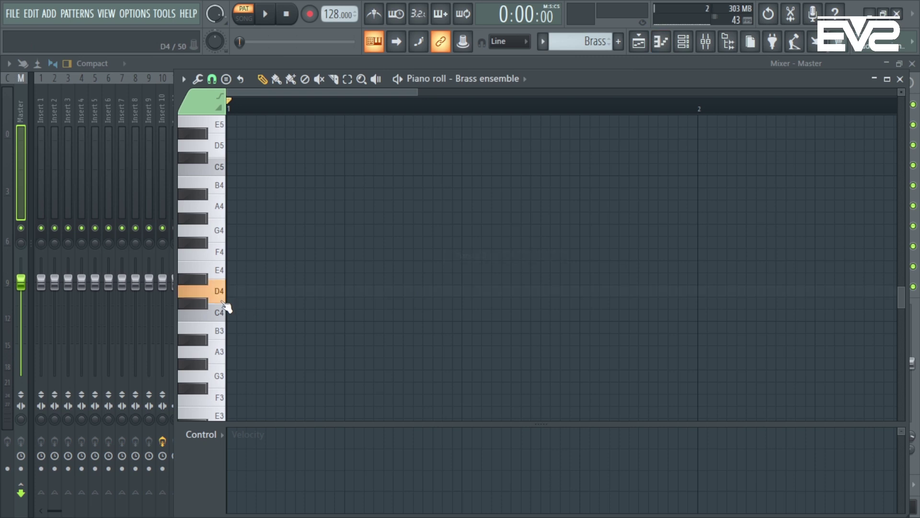
pyautogui.click(223, 312)
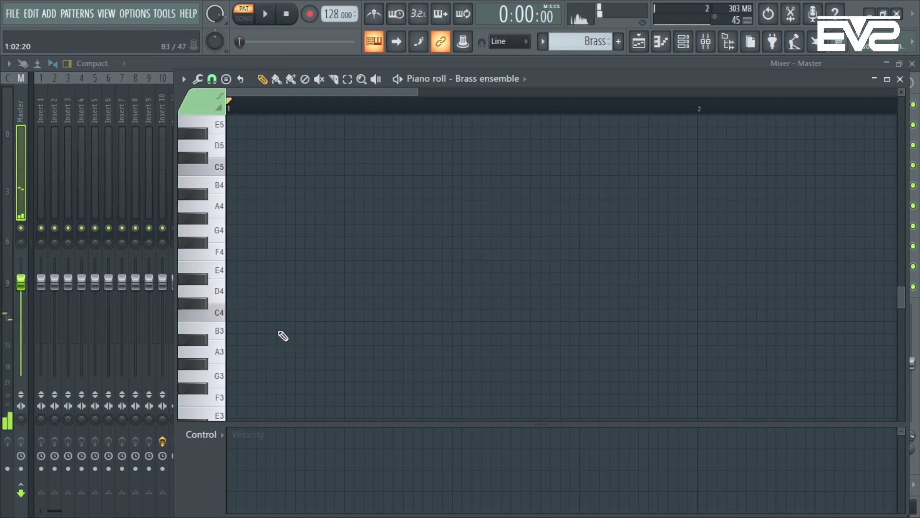
pyautogui.click(291, 318)
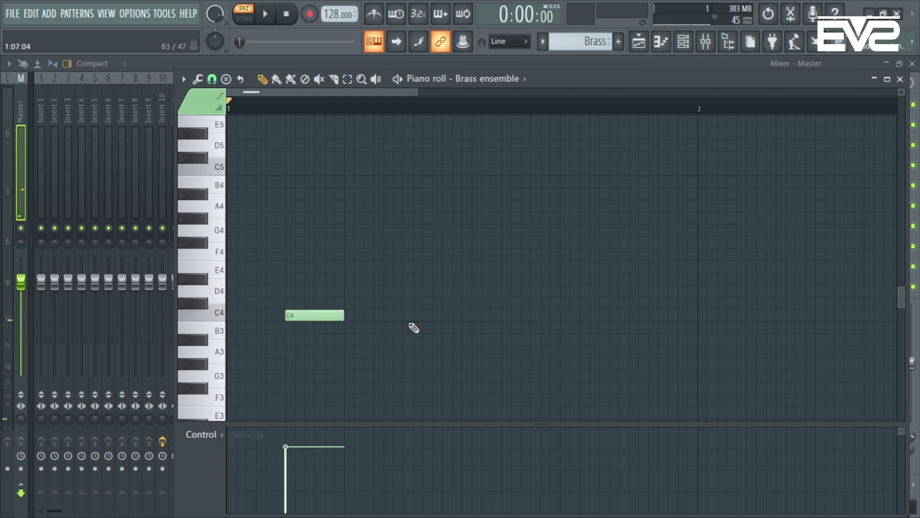
pyautogui.click(415, 318)
pyautogui.moveTo(439, 315); pyautogui.dragTo(428, 315)
pyautogui.click(526, 317)
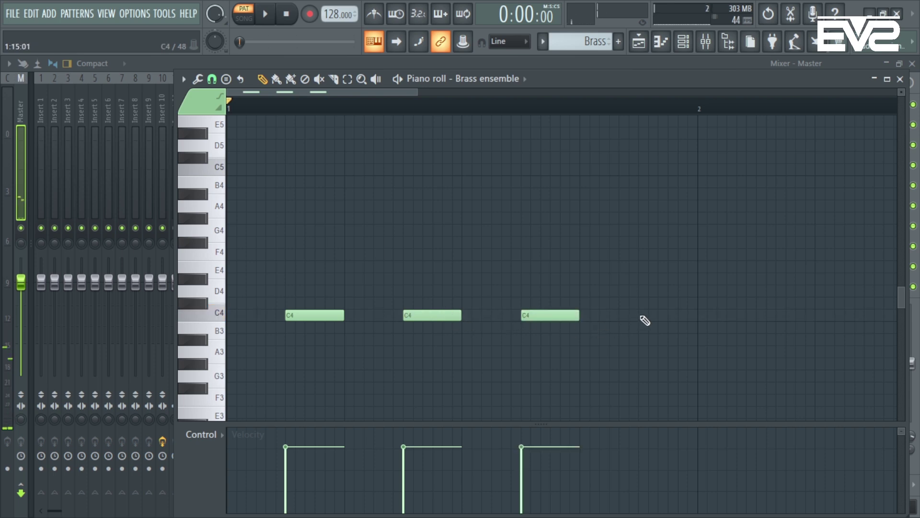
pyautogui.click(643, 317)
pyautogui.press('space')
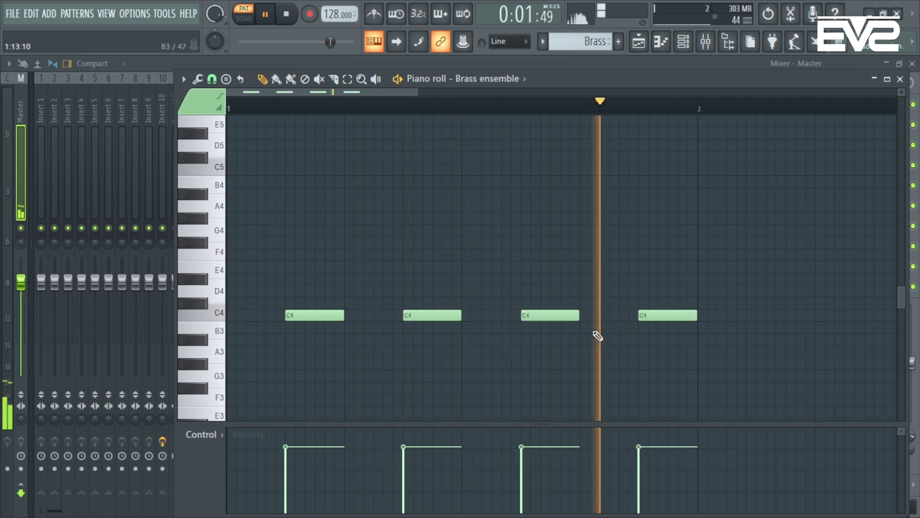
pyautogui.press('space')
# Open the Brass ensemble channel's Sytrus plugin, start pattern playback and show the plugin's main settings
pyautogui.click(638, 41)
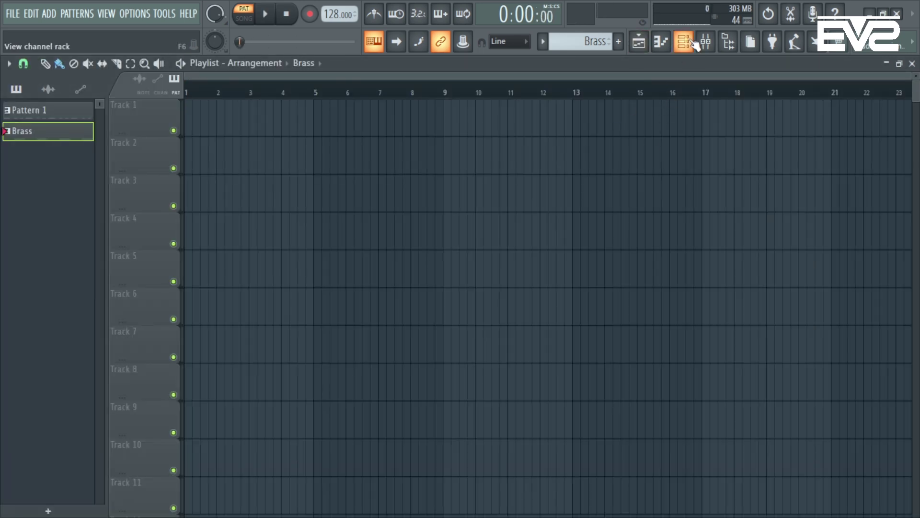
pyautogui.click(683, 41)
pyautogui.click(426, 256)
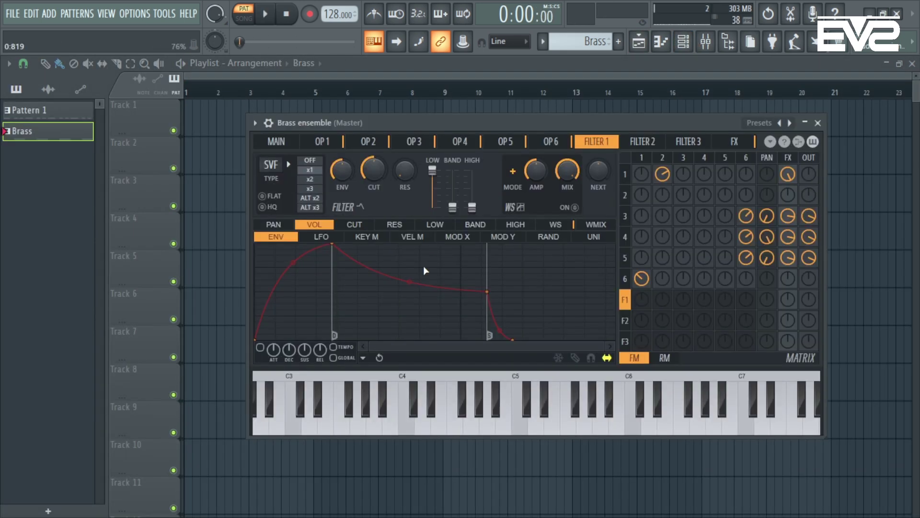
pyautogui.click(266, 16)
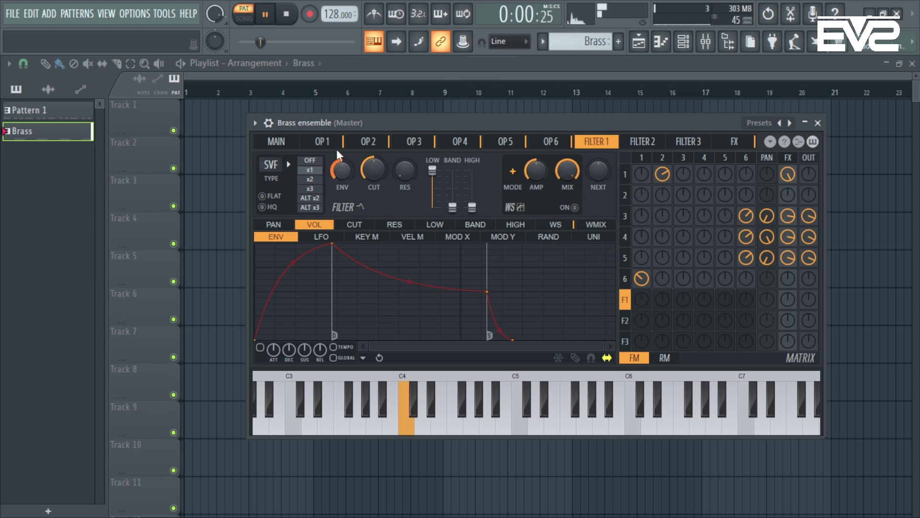
pyautogui.click(274, 141)
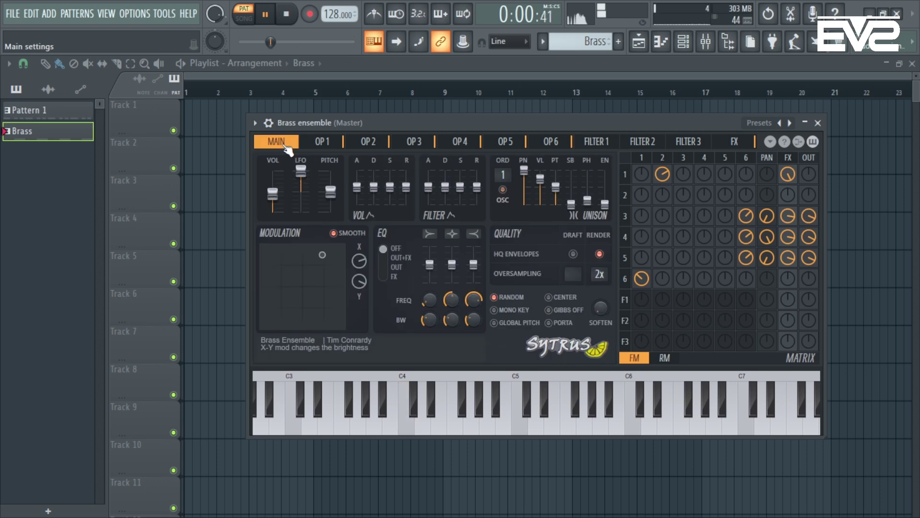
# Lower Sytrus's LFO level, raise its pitch slightly and adjust the X-Y modulation during playback, finishing by stopping playback
pyautogui.moveTo(301, 172)
pyautogui.mouseDown()
pyautogui.moveTo(301, 207)
pyautogui.moveTo(301, 189)
pyautogui.mouseUp()
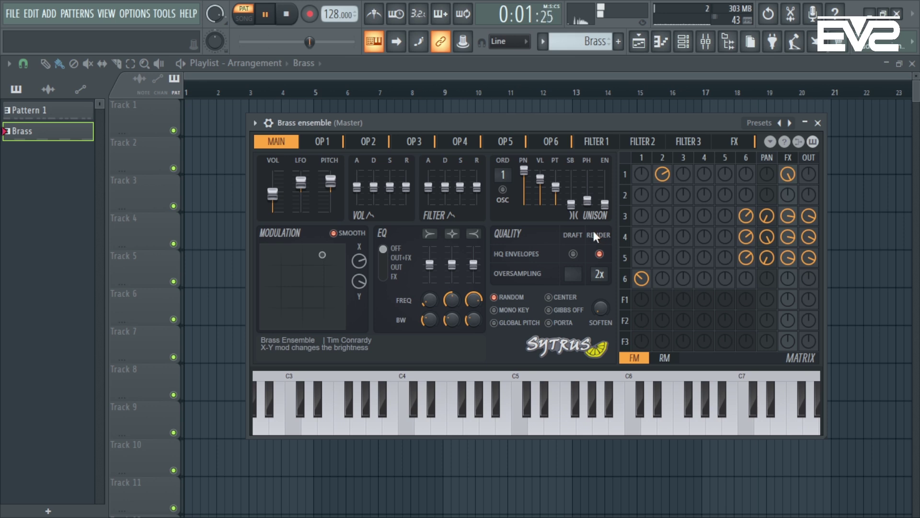
pyautogui.moveTo(320, 257)
pyautogui.mouseDown()
pyautogui.moveTo(287, 260)
pyautogui.moveTo(318, 254)
pyautogui.mouseUp()
pyautogui.moveTo(364, 288)
pyautogui.mouseDown()
pyautogui.moveTo(364, 301)
pyautogui.moveTo(365, 291)
pyautogui.mouseUp()
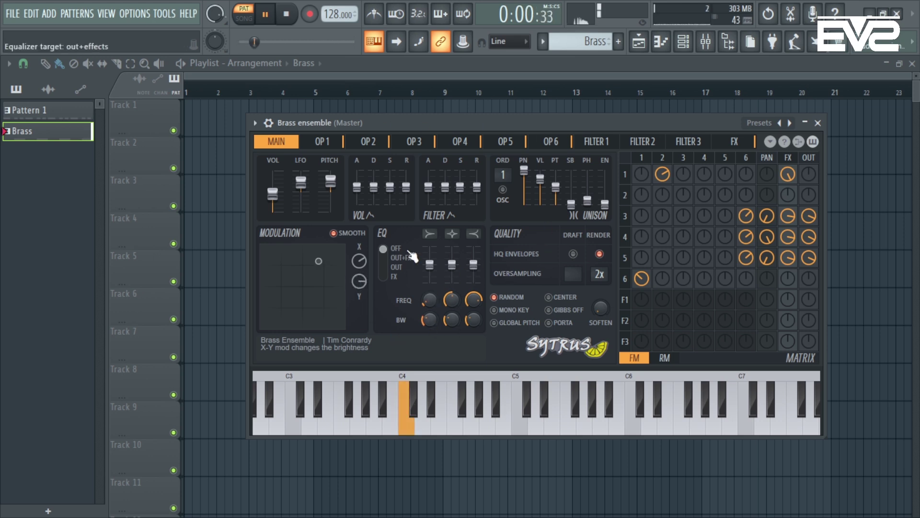
pyautogui.press('space')
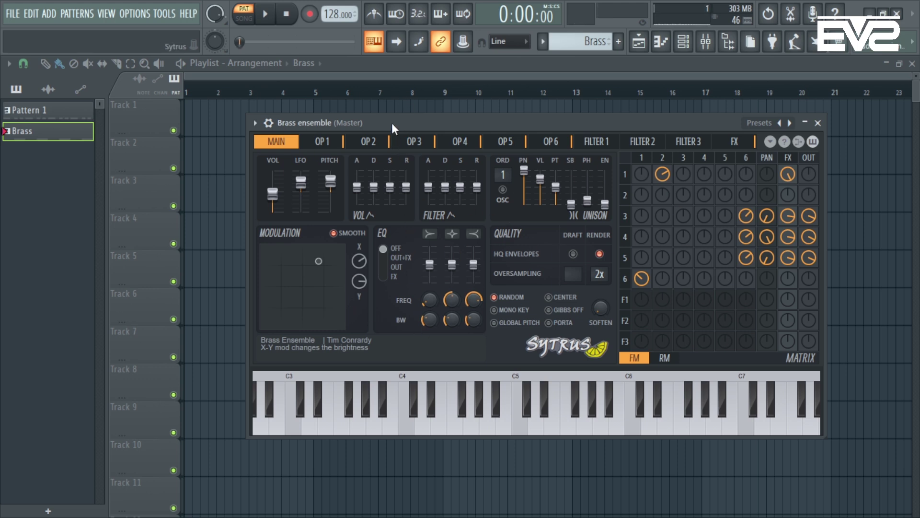
# Save the current Sytrus settings as a preset named EVS-Brass, using the FL Studio state file (*.fst) type
pyautogui.moveTo(392, 123); pyautogui.dragTo(401, 123)
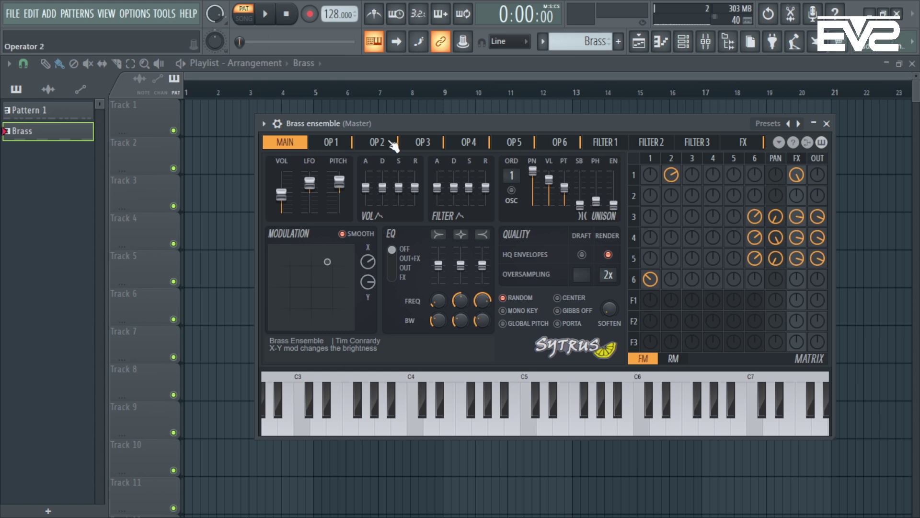
pyautogui.click(263, 124)
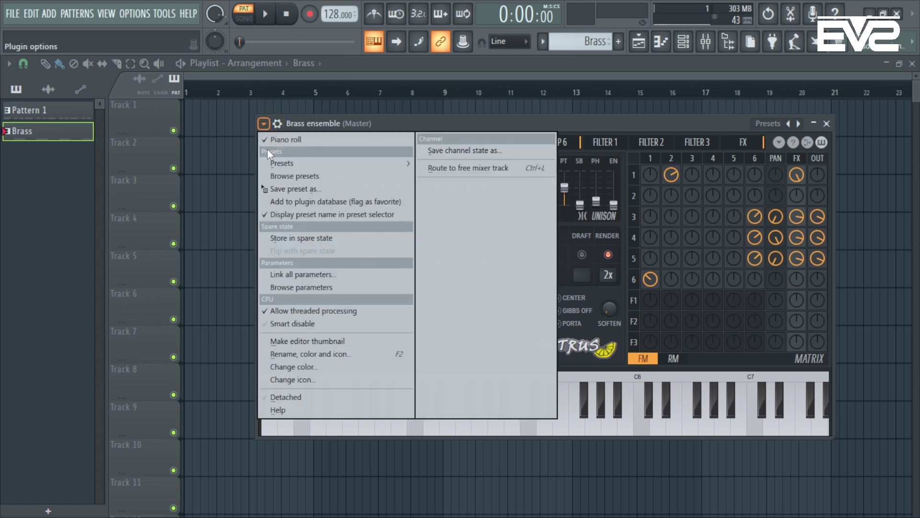
pyautogui.click(271, 130)
pyautogui.click(269, 128)
pyautogui.click(289, 188)
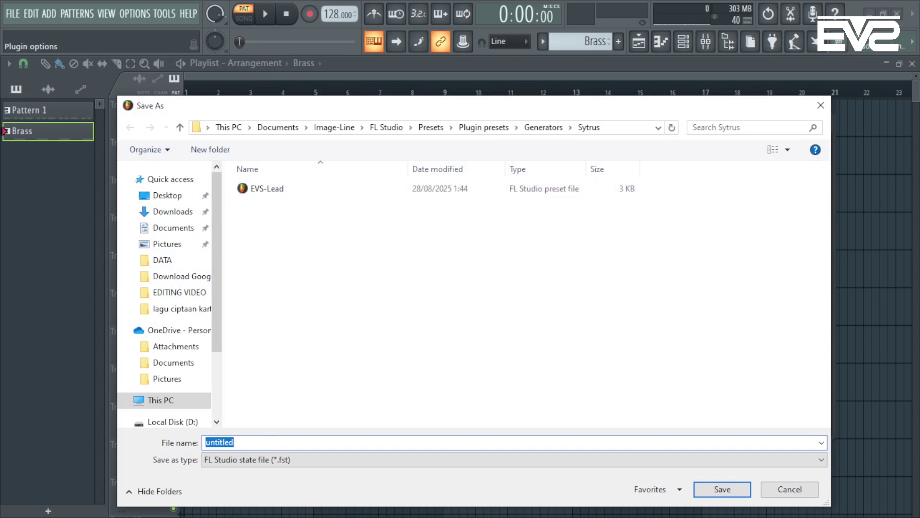
pyautogui.write('EVS-Brass')
pyautogui.click(721, 489)
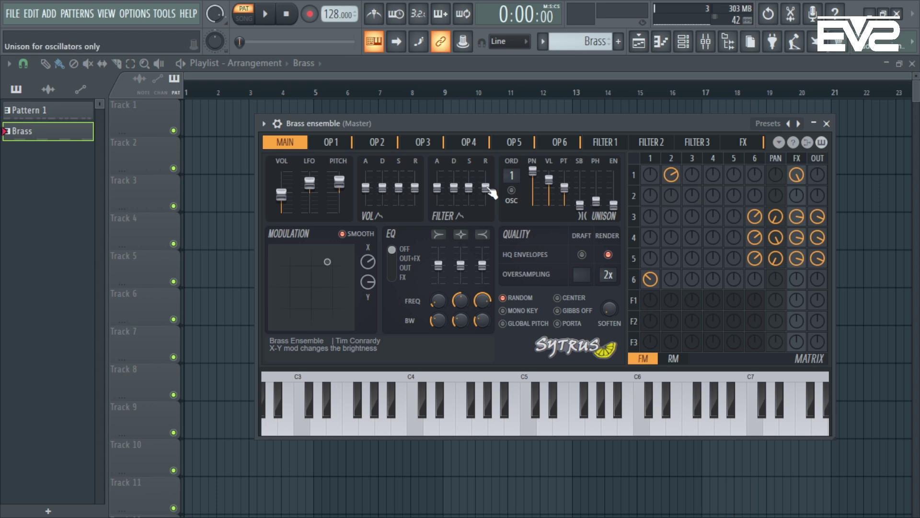
# Load the Moon ray 3 preset from Sytrus's preset list and check its channel in the channel rack
pyautogui.click(768, 126)
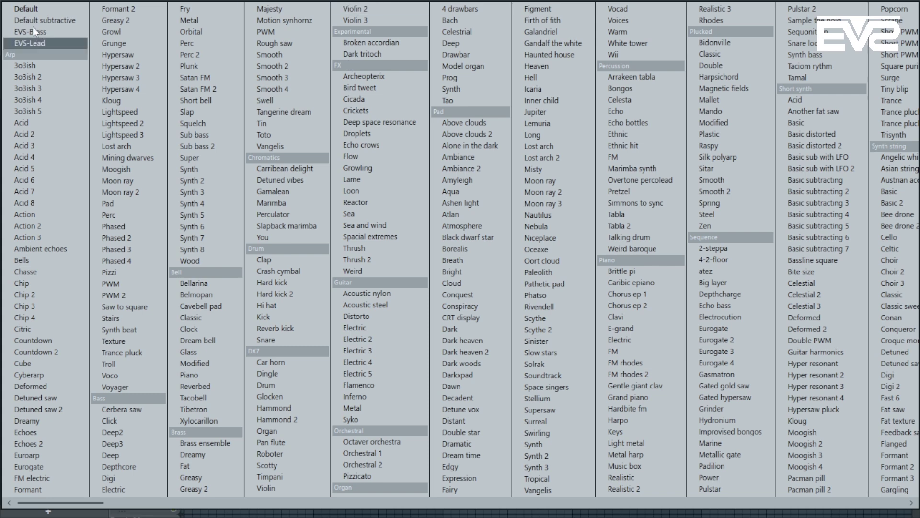
pyautogui.click(584, 206)
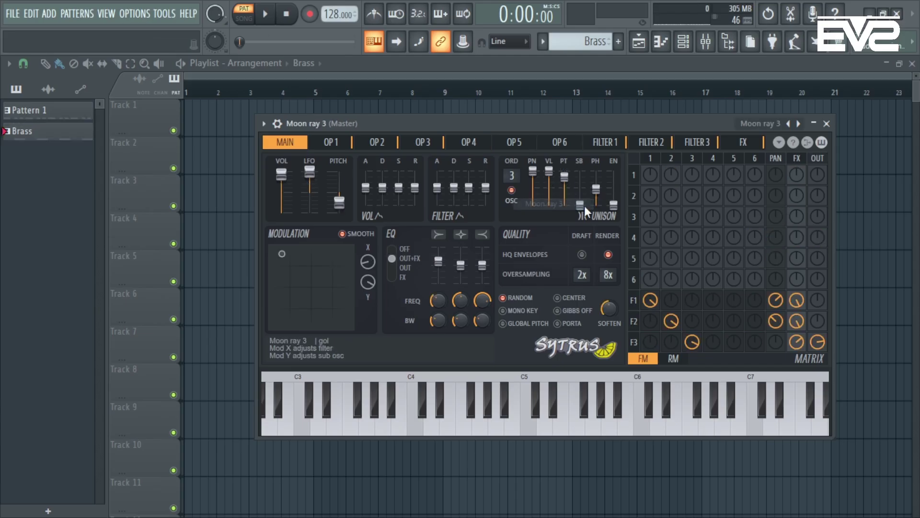
pyautogui.click(683, 42)
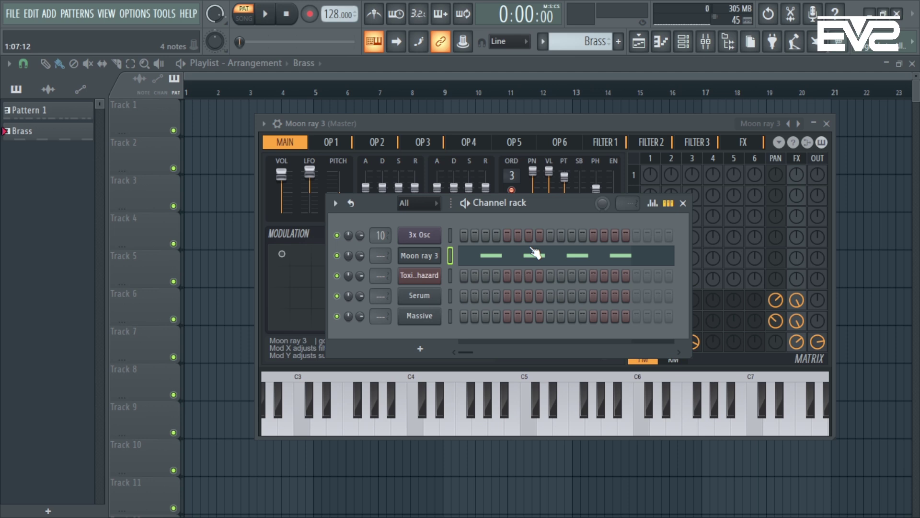
pyautogui.click(684, 42)
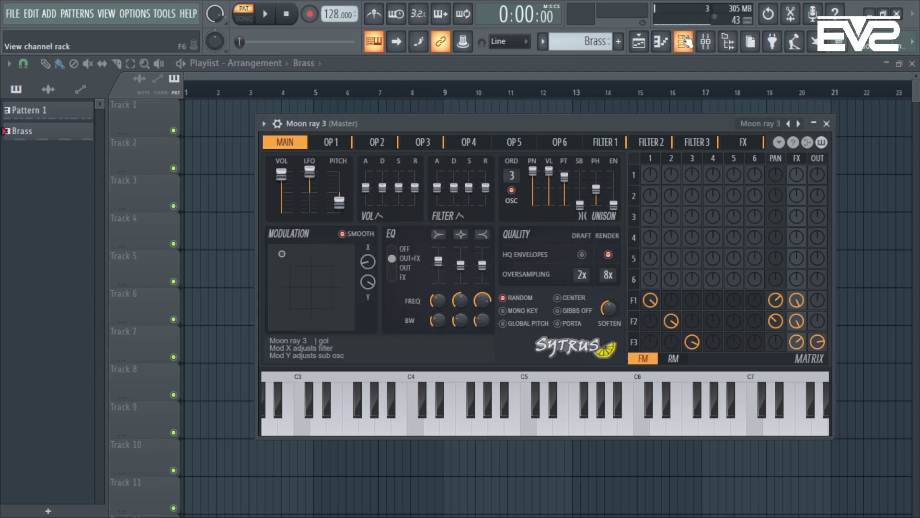
# Open the 3x Osc plugin from the channel rack and shift its window slightly
pyautogui.click(684, 42)
pyautogui.click(419, 236)
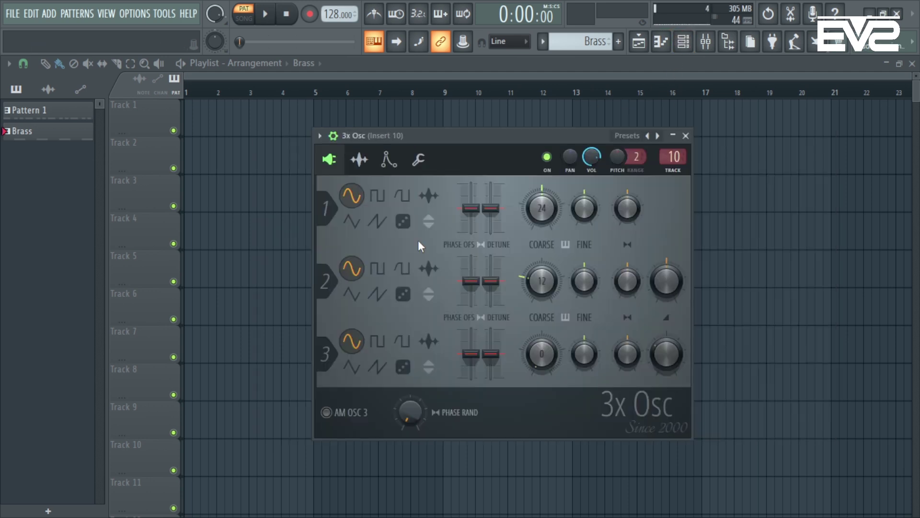
pyautogui.moveTo(534, 135)
pyautogui.mouseDown()
pyautogui.moveTo(518, 131)
pyautogui.moveTo(538, 132)
pyautogui.mouseUp()
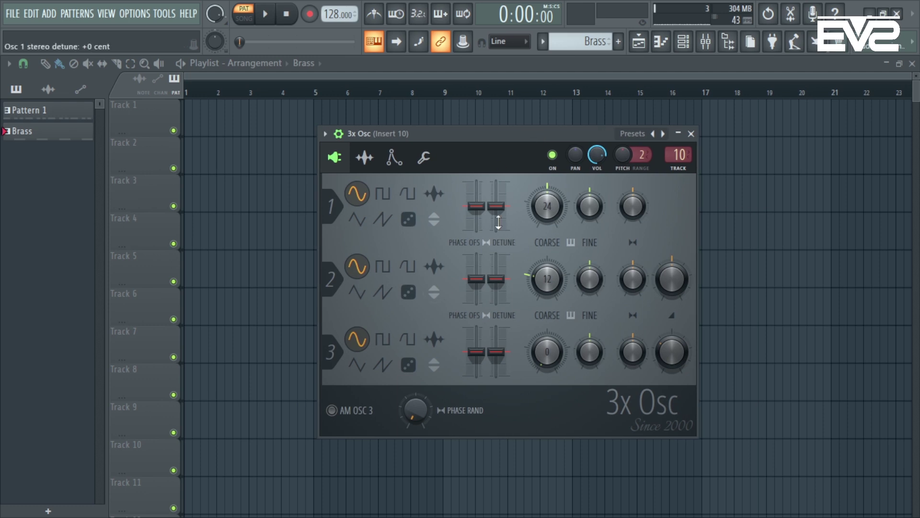